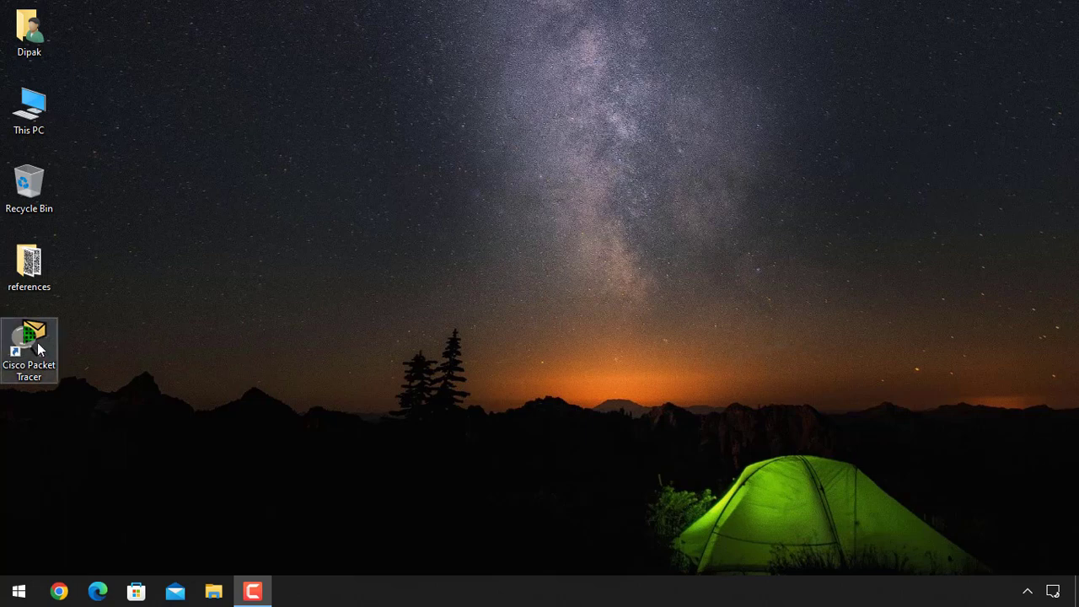
Launch Cisco Packet Tracer and place two 2911 routers side by side in the upper part of the logical workspace.
left_click(34, 350)
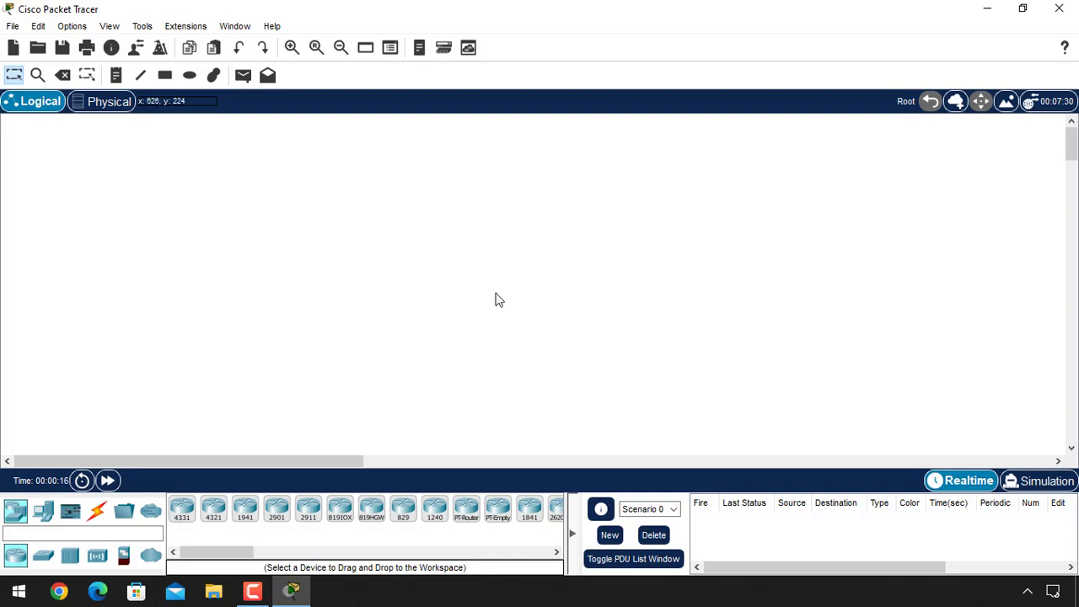
left_click(308, 516)
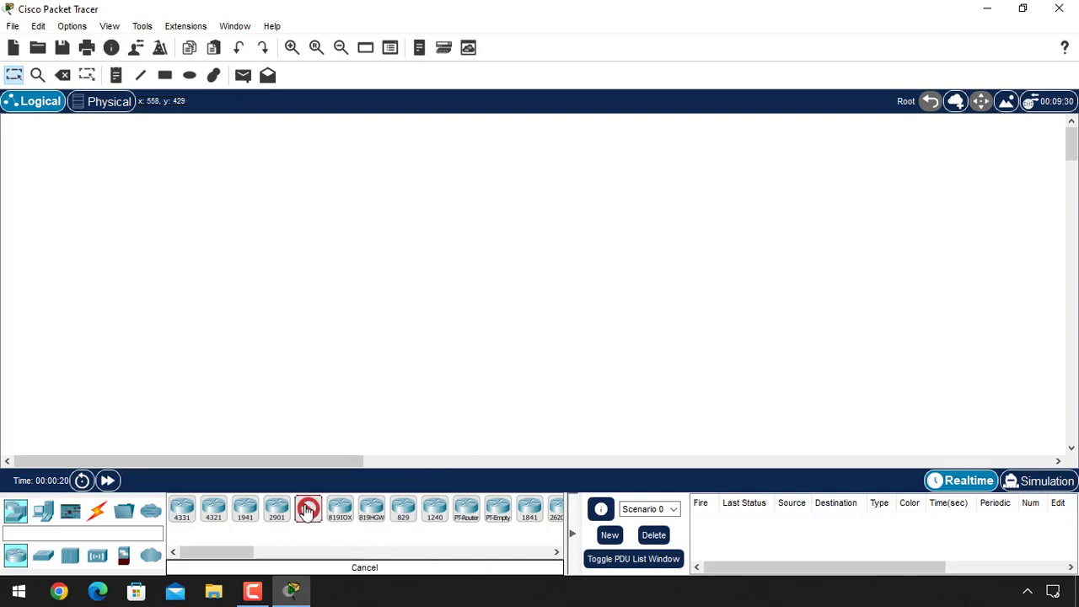
left_click(142, 162)
left_click(309, 509)
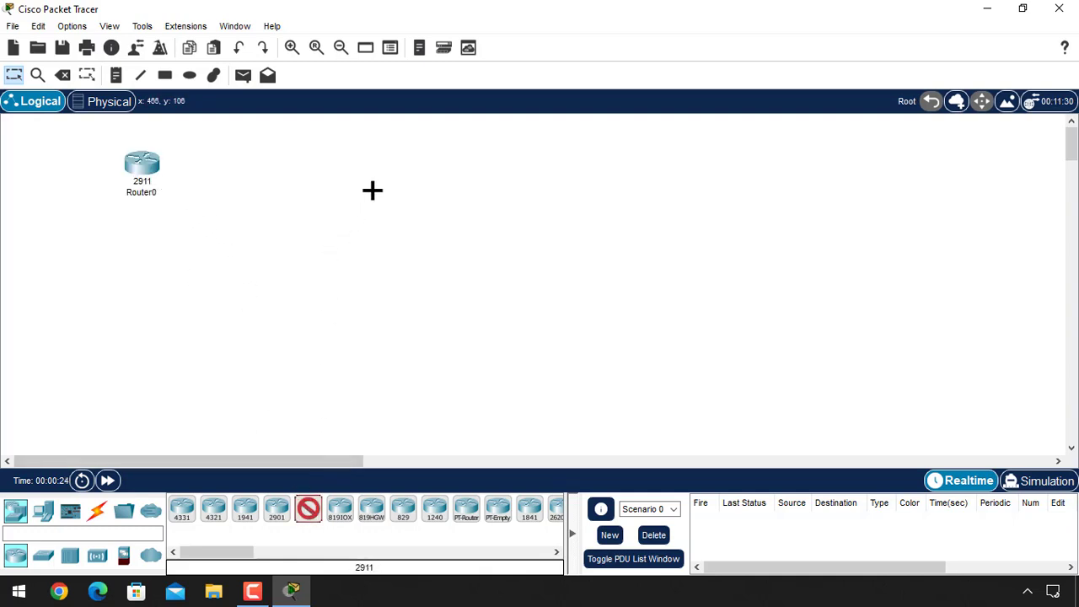
left_click(381, 167)
Place a 2960 switch below each router and align the second one under Router1.
left_click(43, 554)
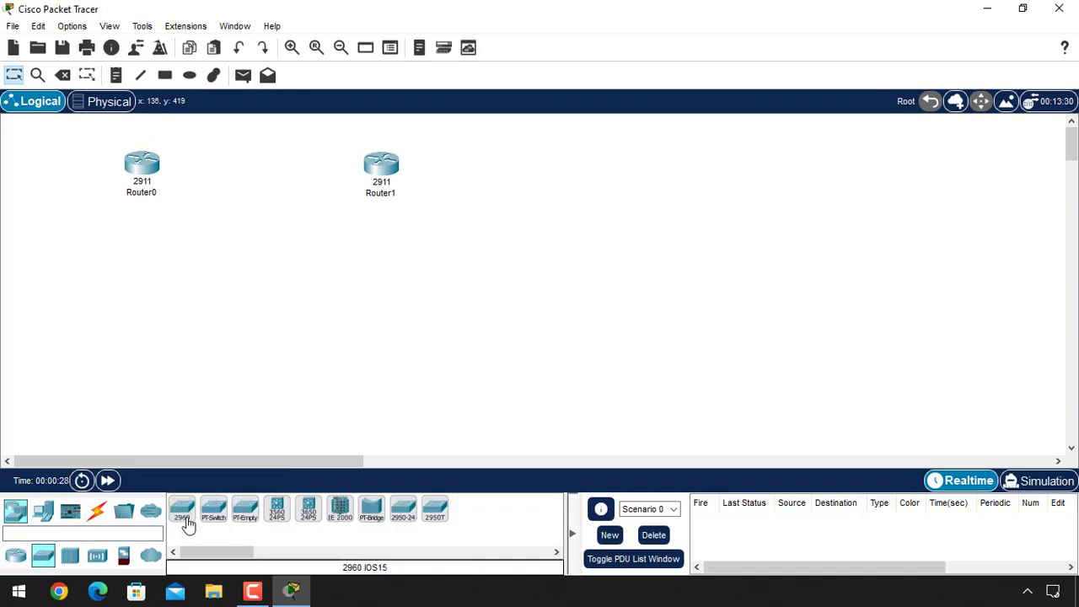
left_click(185, 512)
left_click(140, 265)
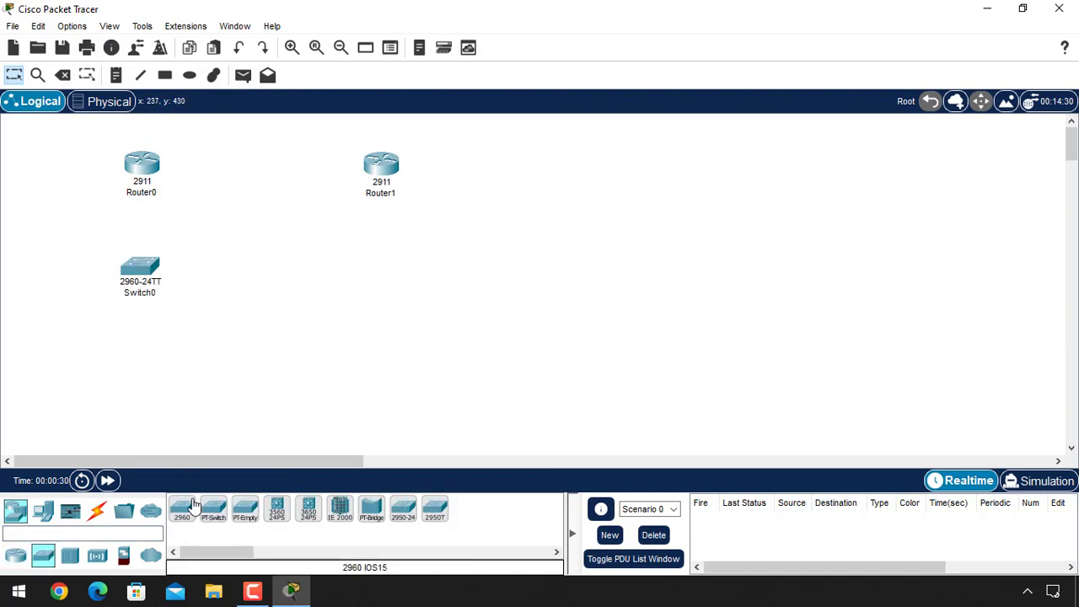
left_click(177, 512)
left_click(381, 265)
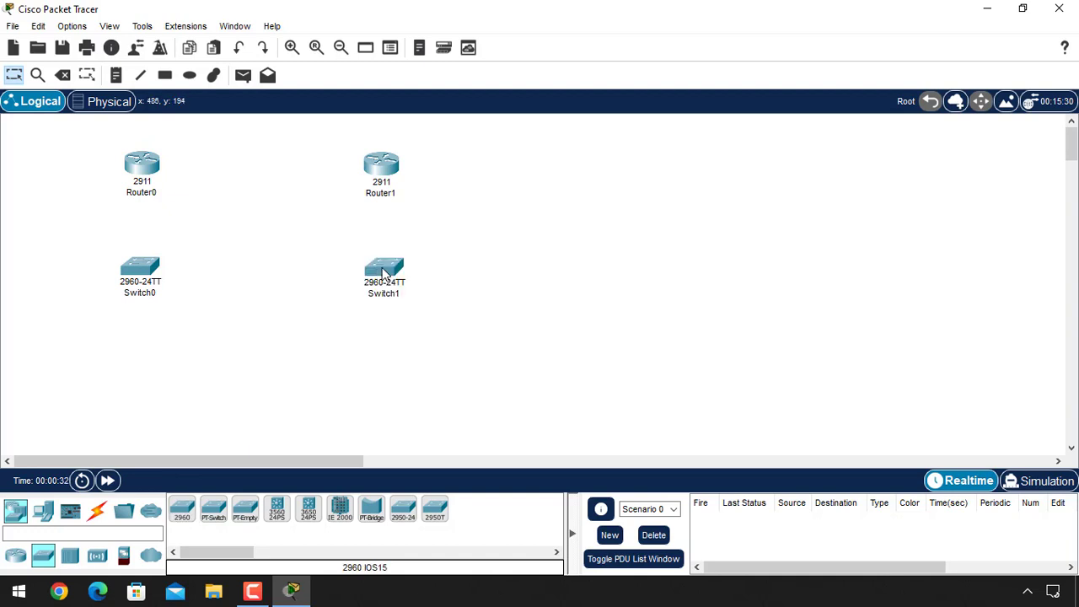
left_click_drag(386, 280, 376, 281)
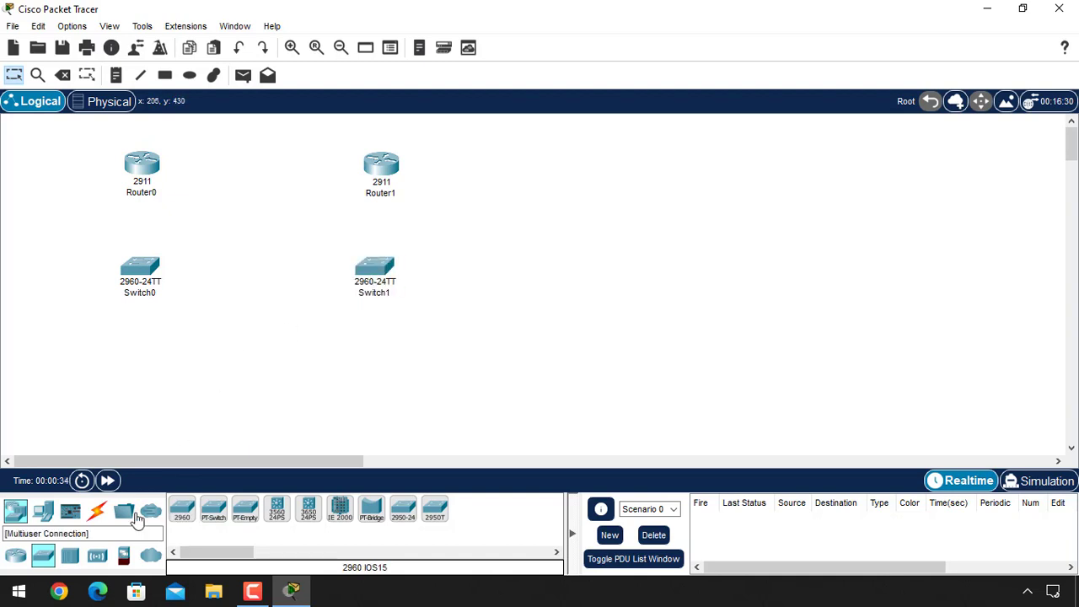
Place a PC below each of the two switches.
left_click(43, 511)
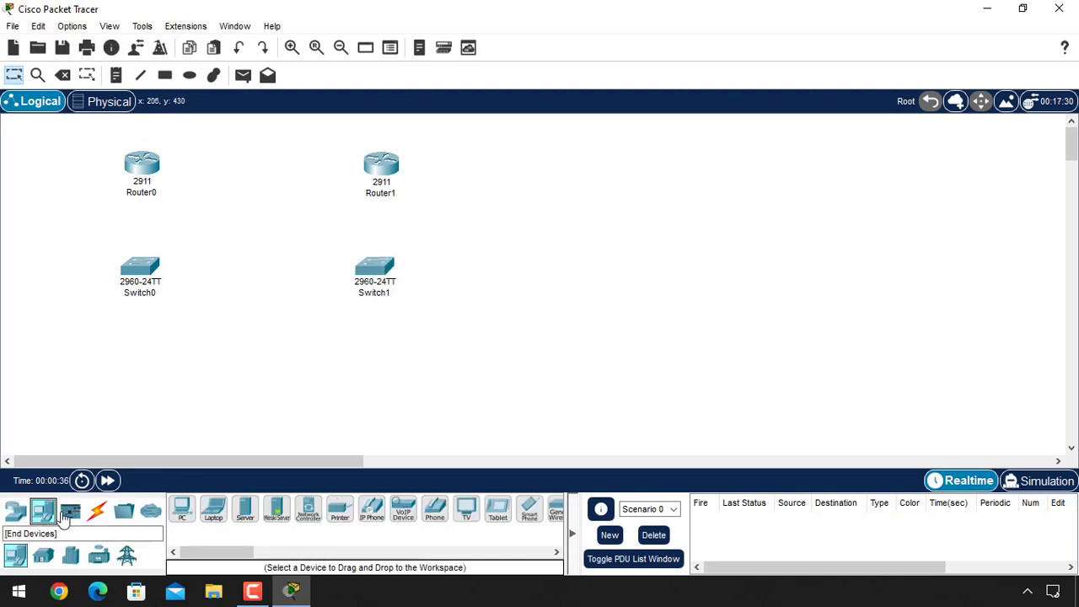
left_click(181, 510)
left_click(133, 373)
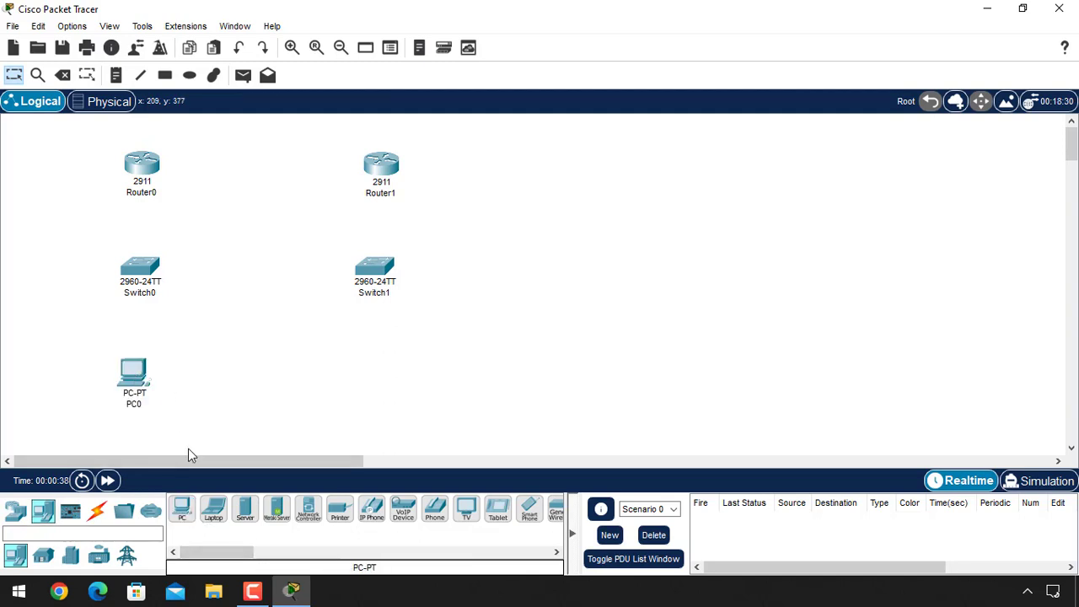
left_click(180, 515)
left_click(354, 376)
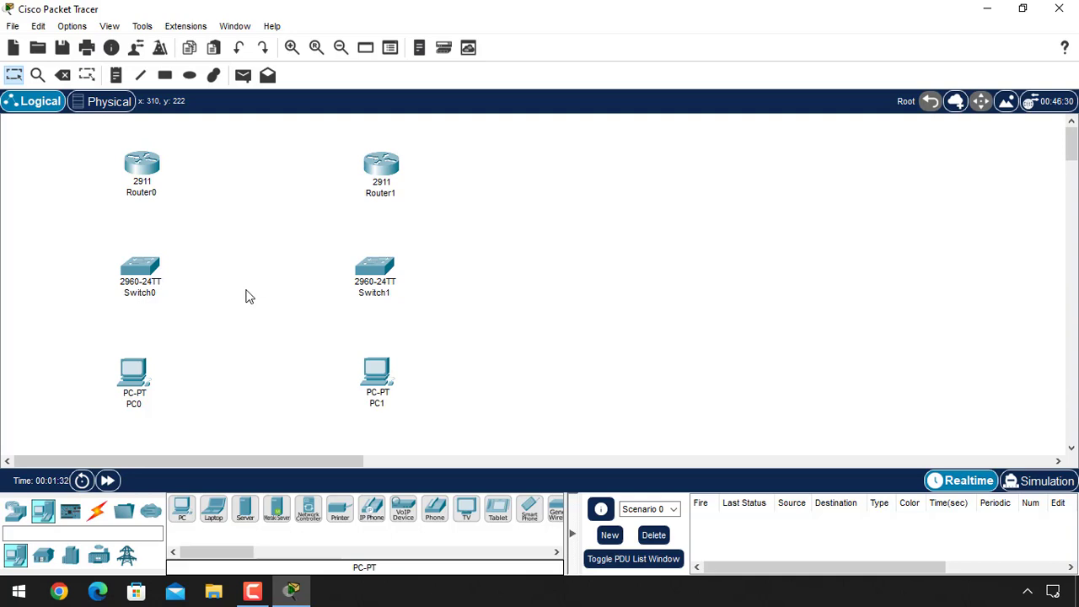
Install an HWIC-2T serial module in Router0's rightmost interface card slot and close its device window.
left_click(142, 173)
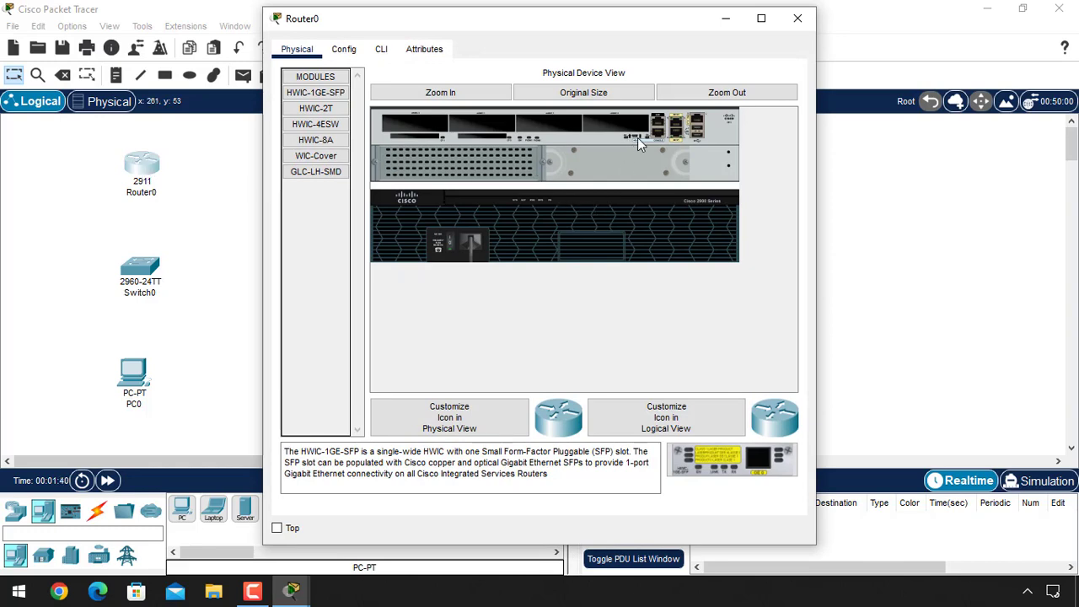
left_click(312, 110)
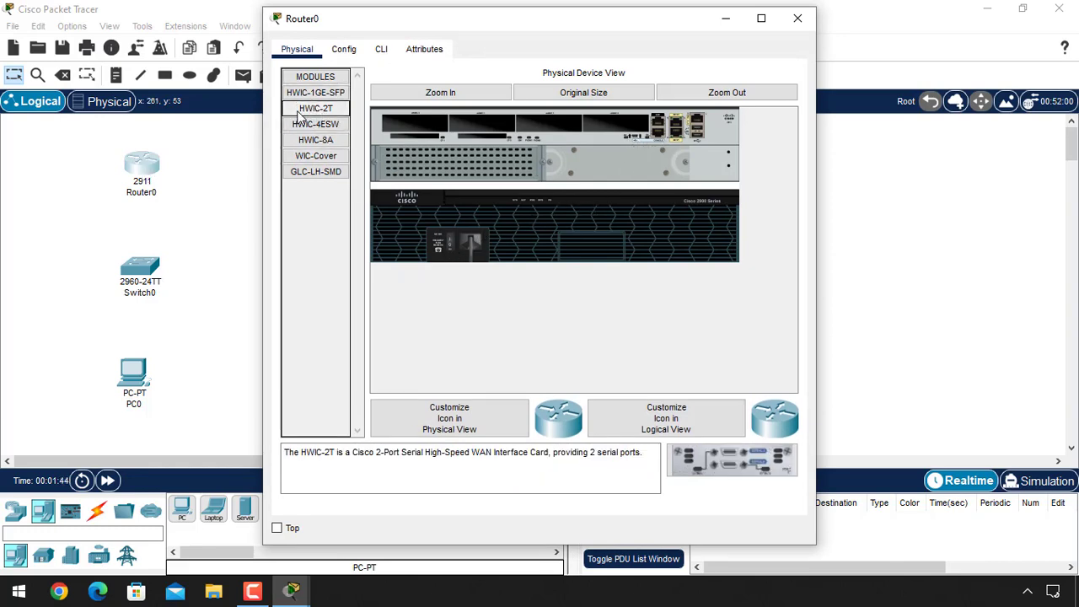
left_click_drag(492, 119, 617, 121)
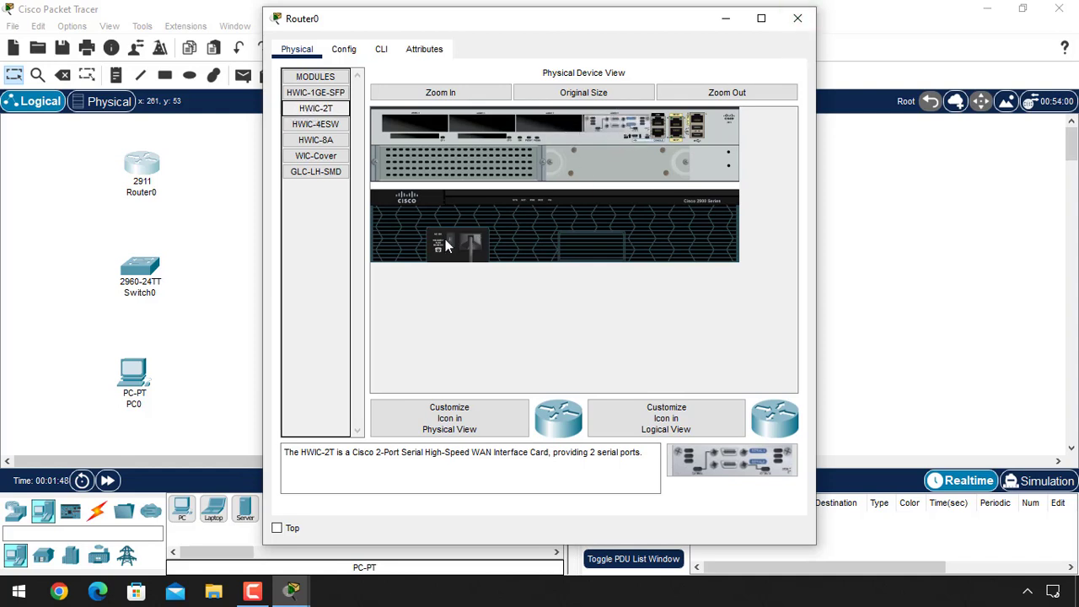
left_click(797, 18)
Install an HWIC-2T serial module in Router1's rightmost interface card slot and close its device window.
left_click(390, 167)
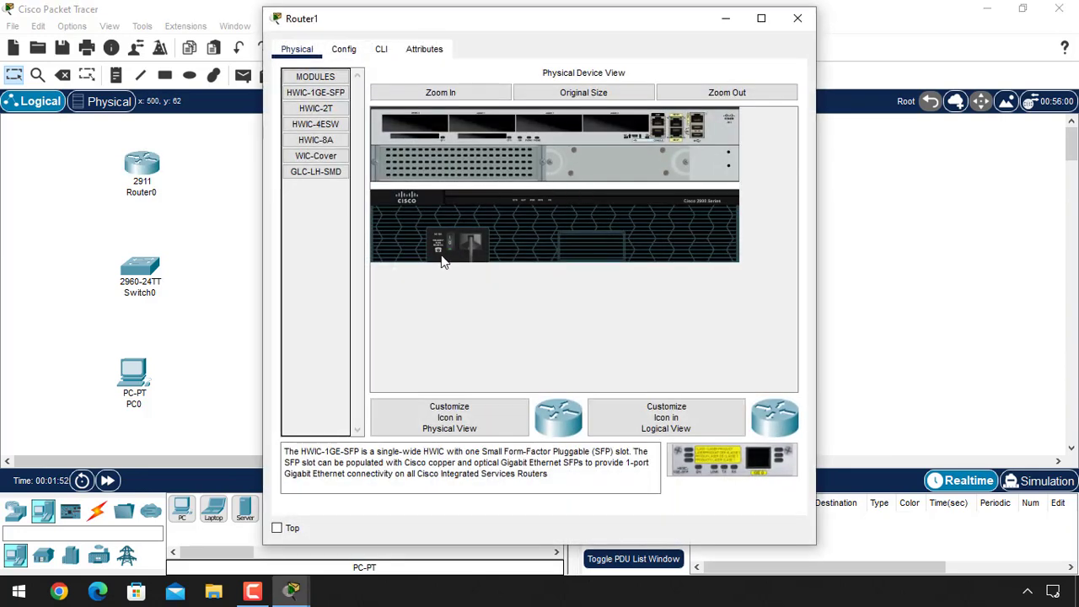
left_click(329, 116)
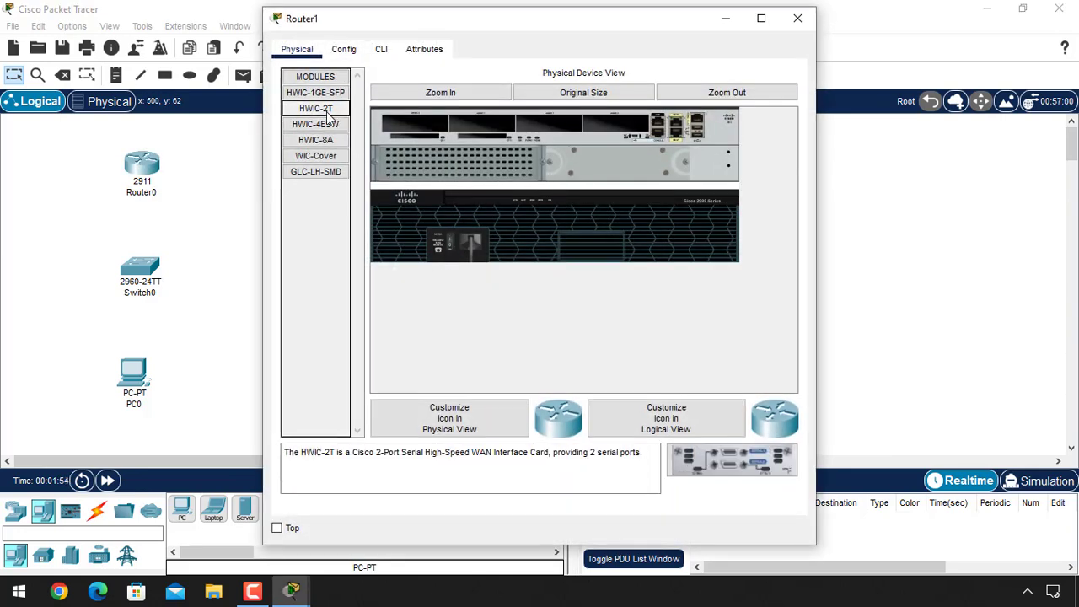
left_click_drag(296, 112, 611, 128)
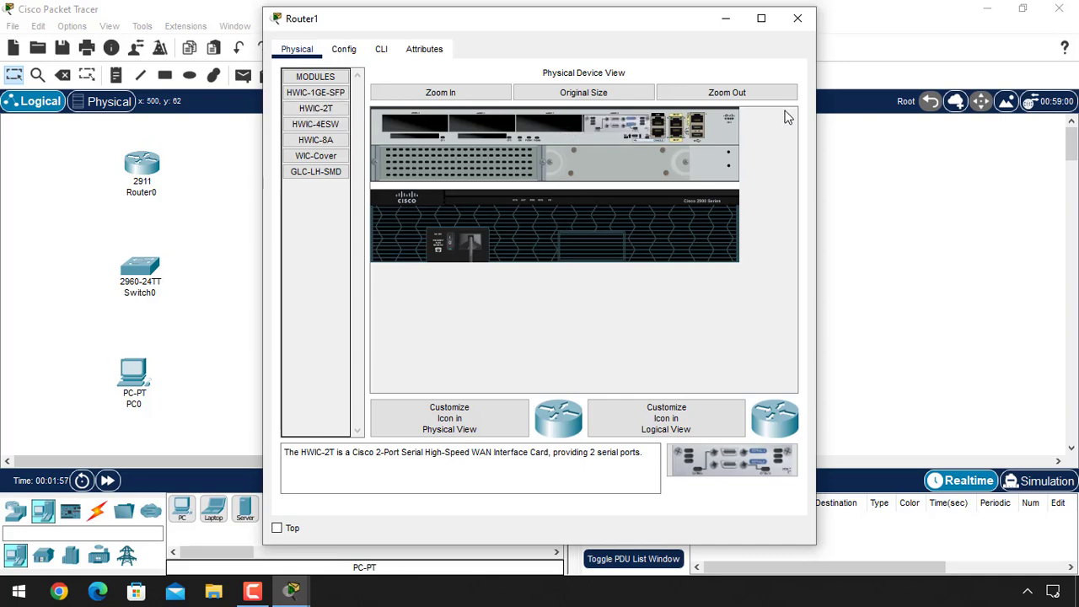
left_click(798, 18)
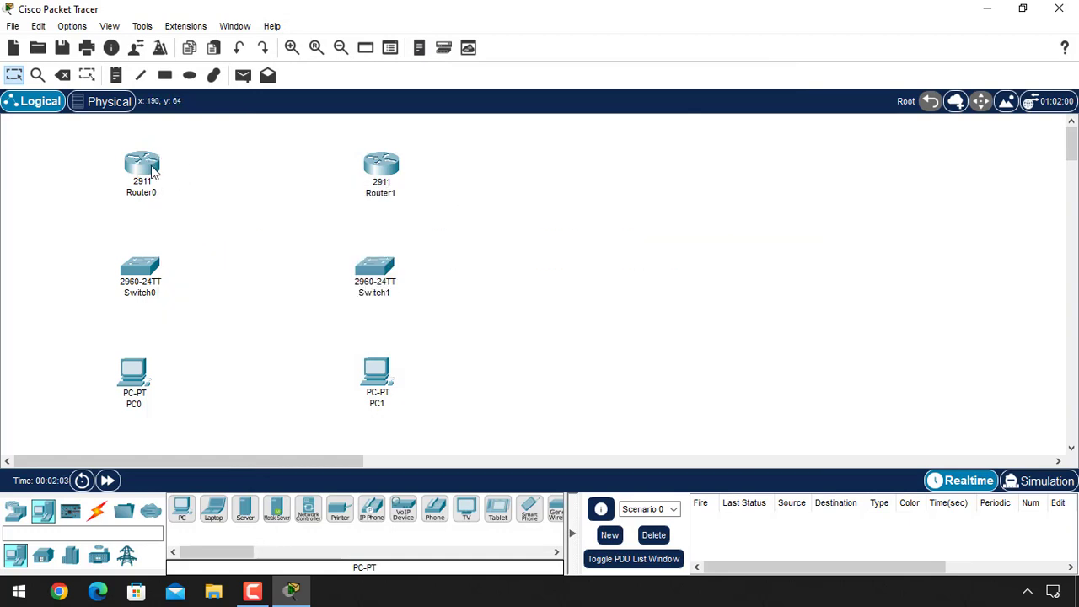
Open Router0's command line beside the topology, answer no to the initial configuration dialog, and enter privileged mode with enable.
mouse_move(150, 170)
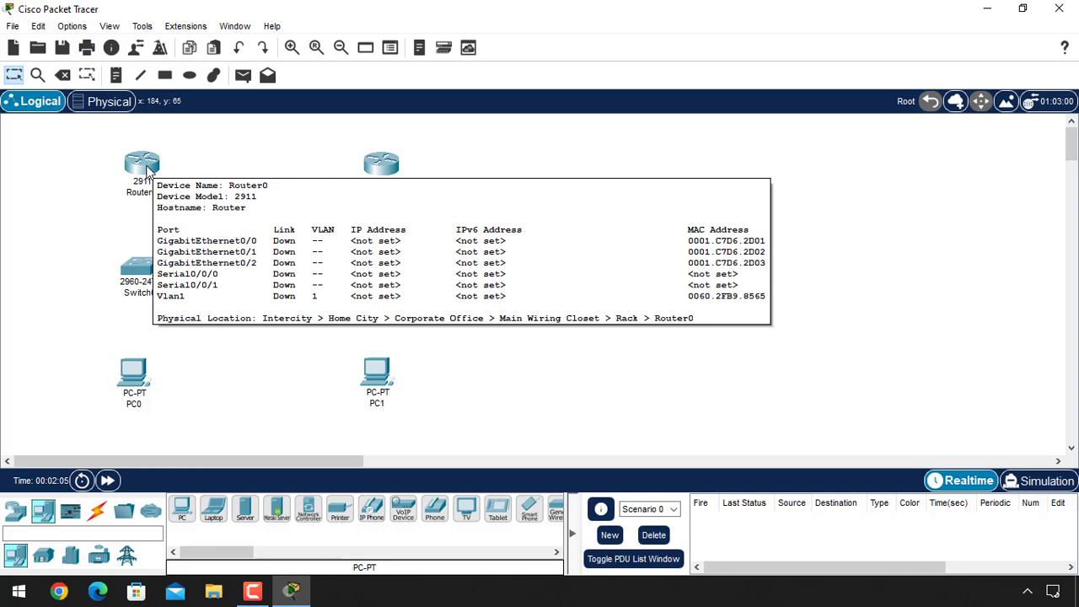
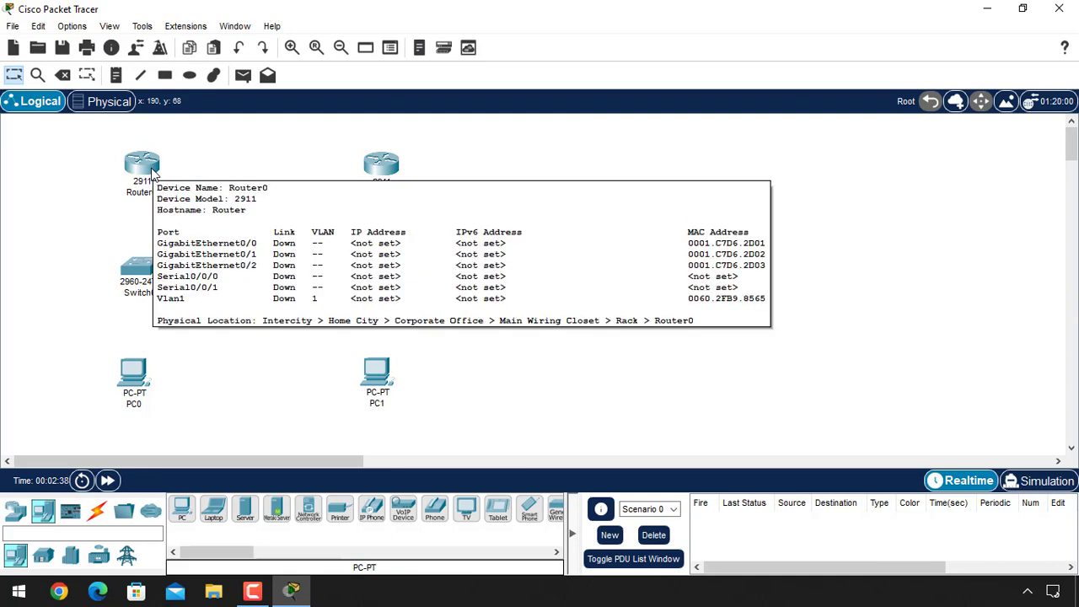
left_click(131, 164)
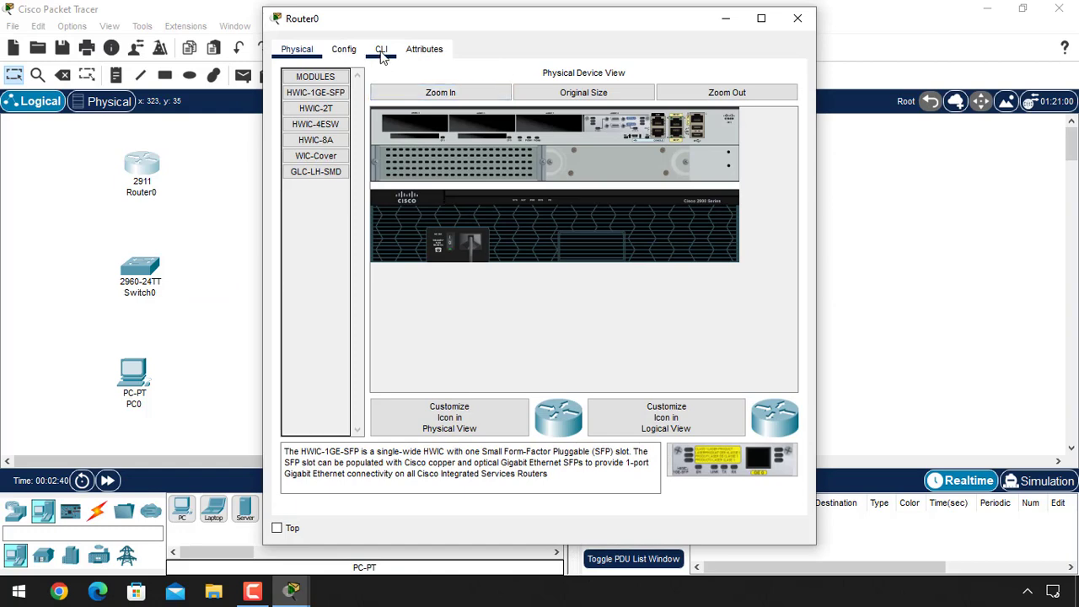
left_click(382, 52)
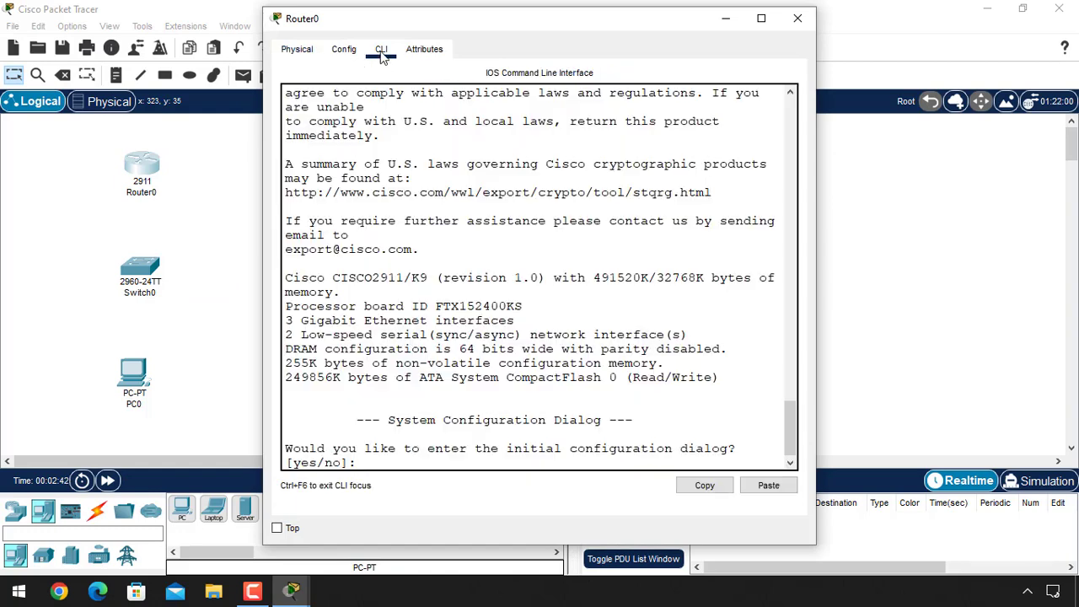
left_click_drag(576, 25, 832, 58)
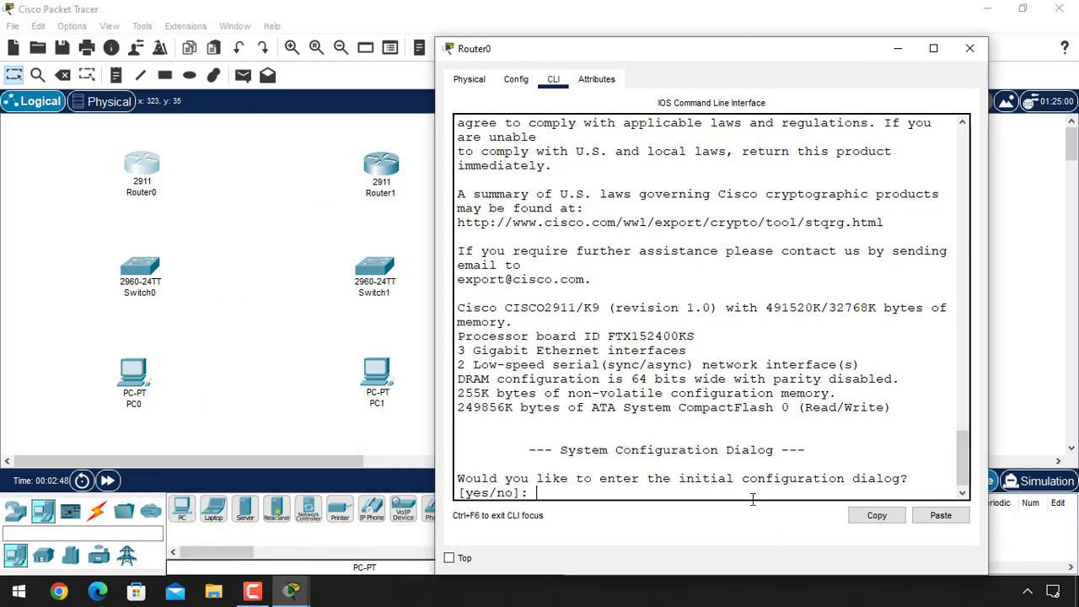
type("no")
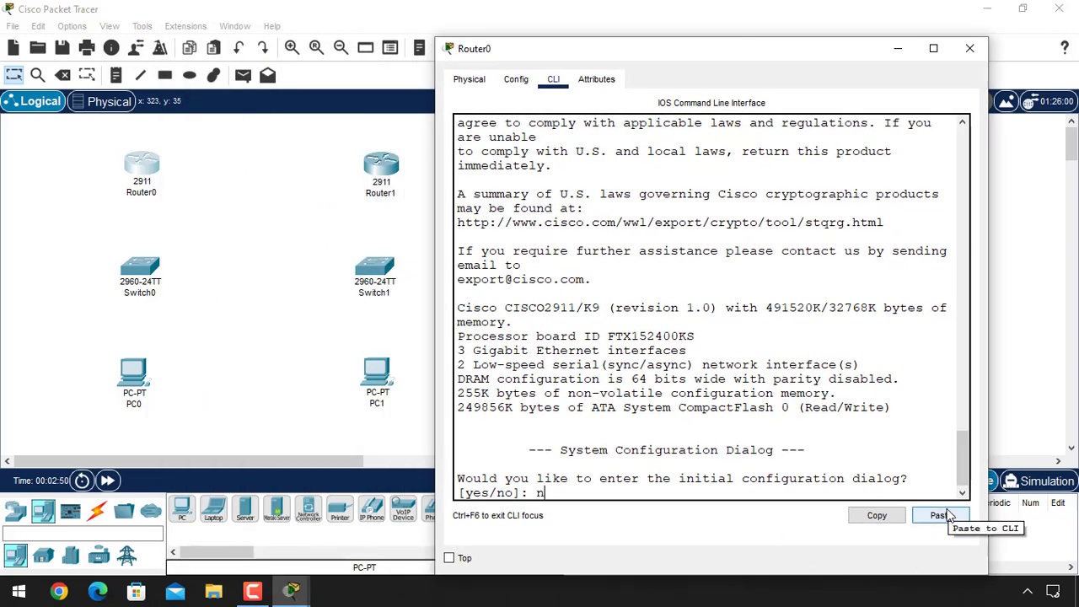
key("Return")
key("Return")
type("enable")
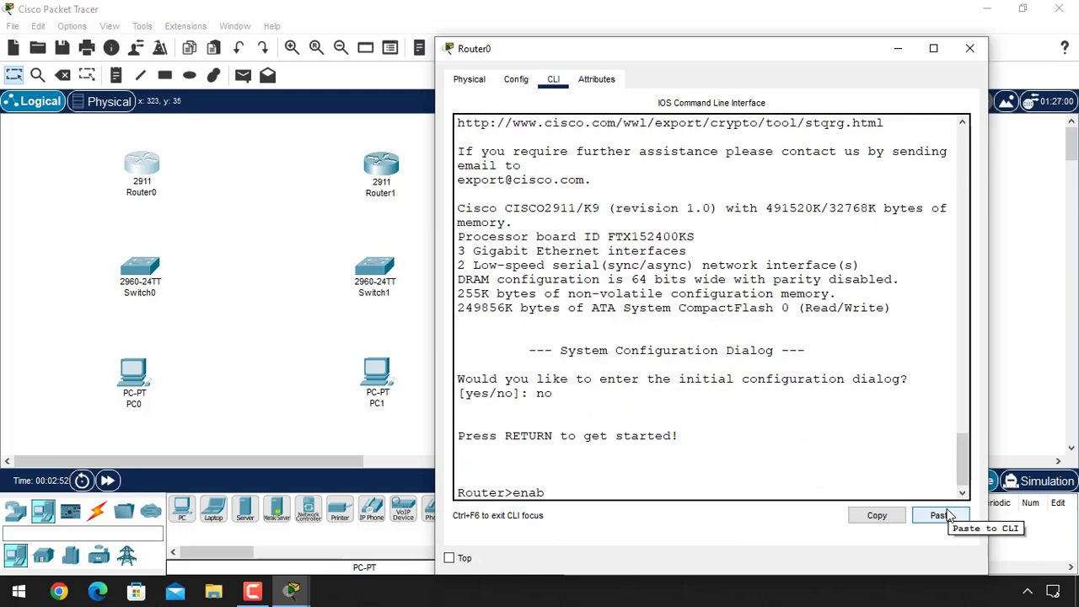
key("Return")
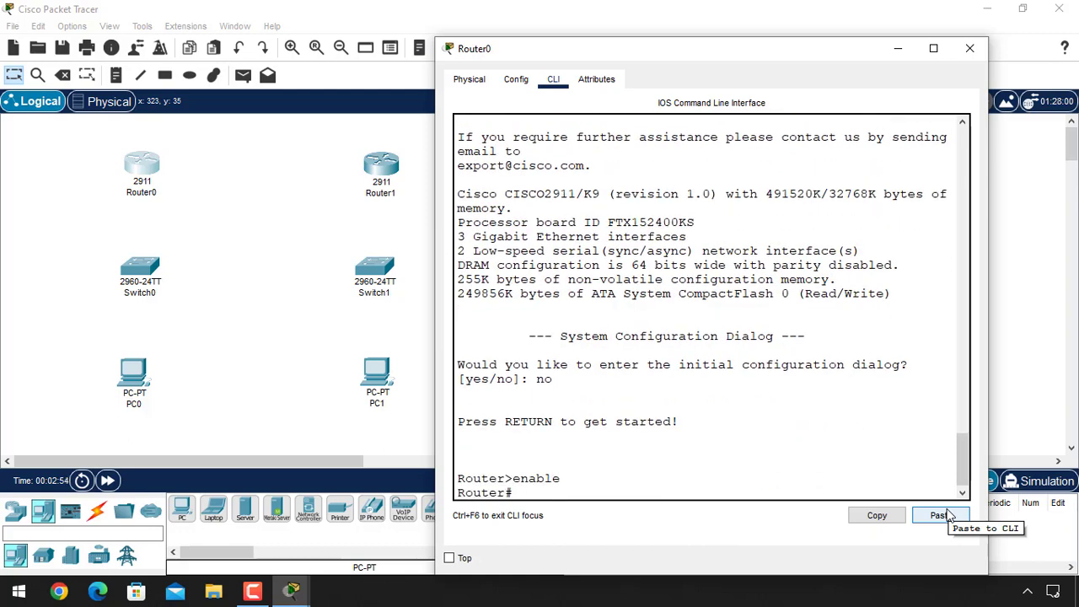
List all options of the show command with "show ?" on Router0 and look for the controllers entry.
type("show")
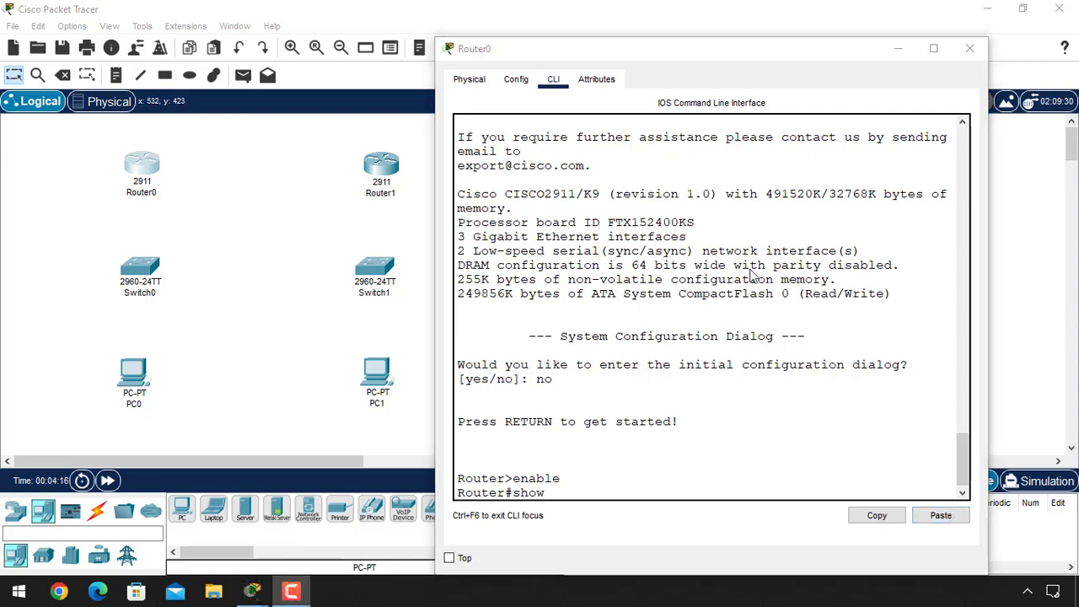
left_click(626, 492)
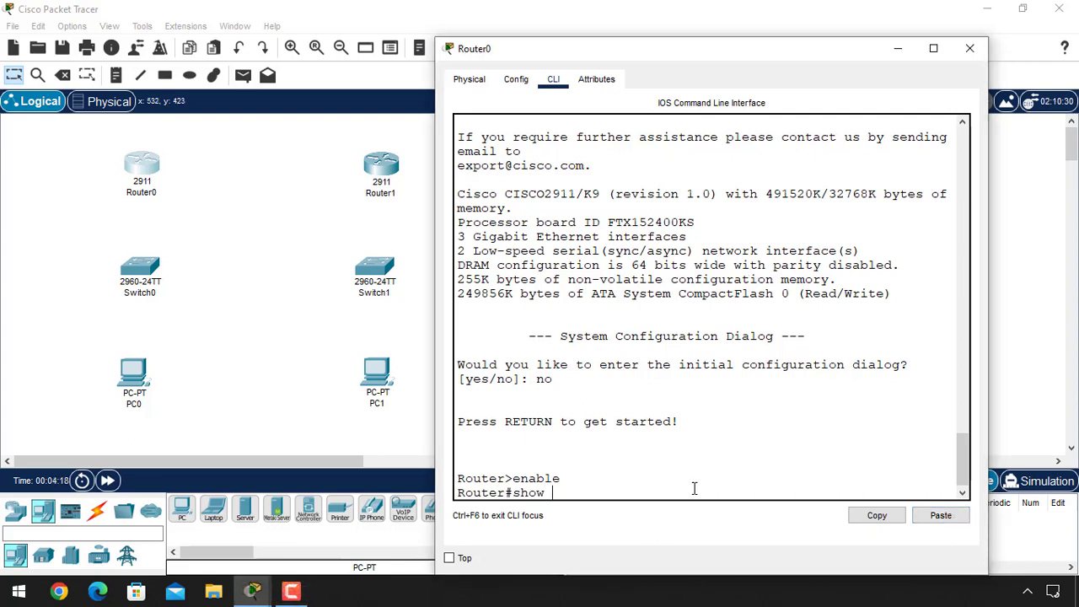
type("?")
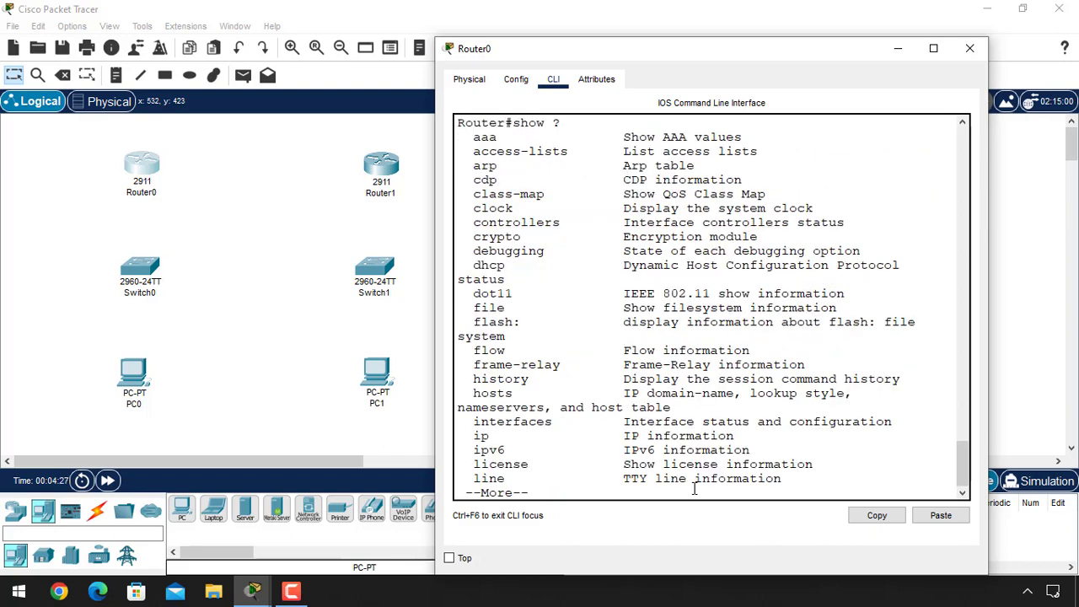
key("space")
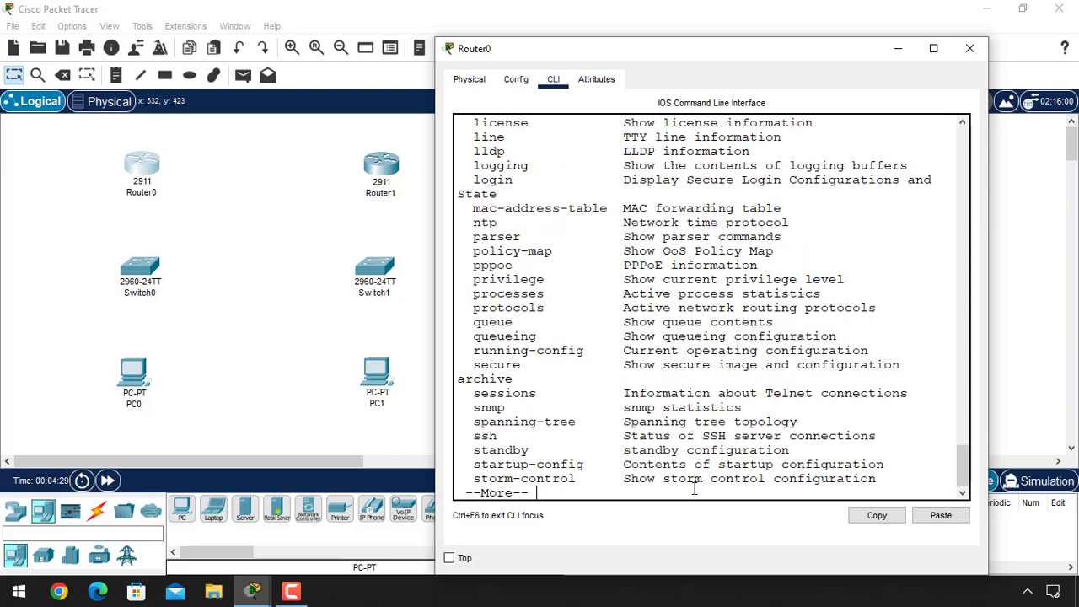
key("space")
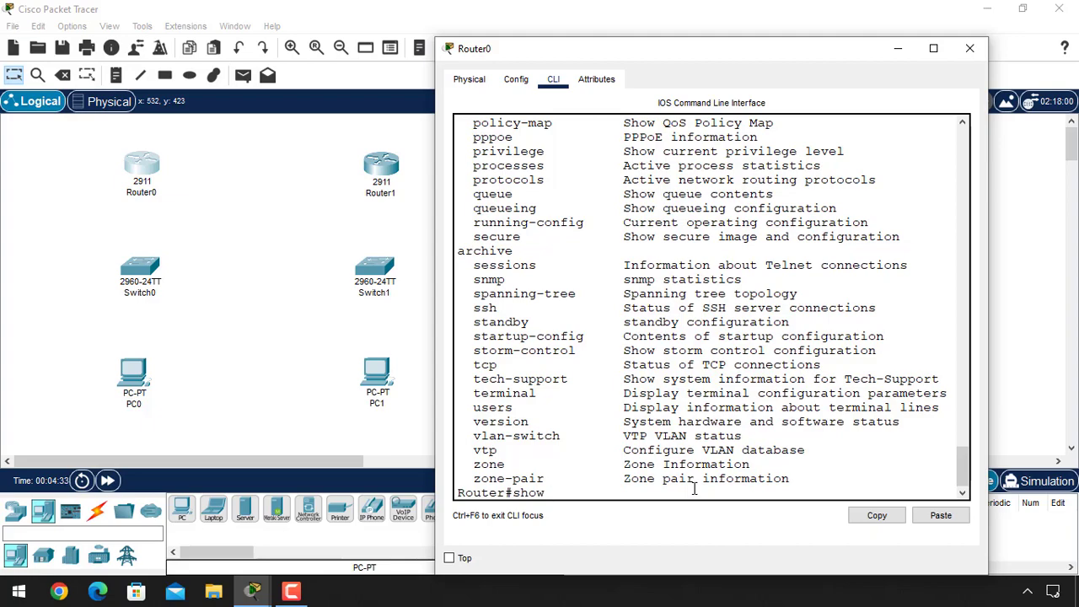
scroll(620, 270, "up", 10)
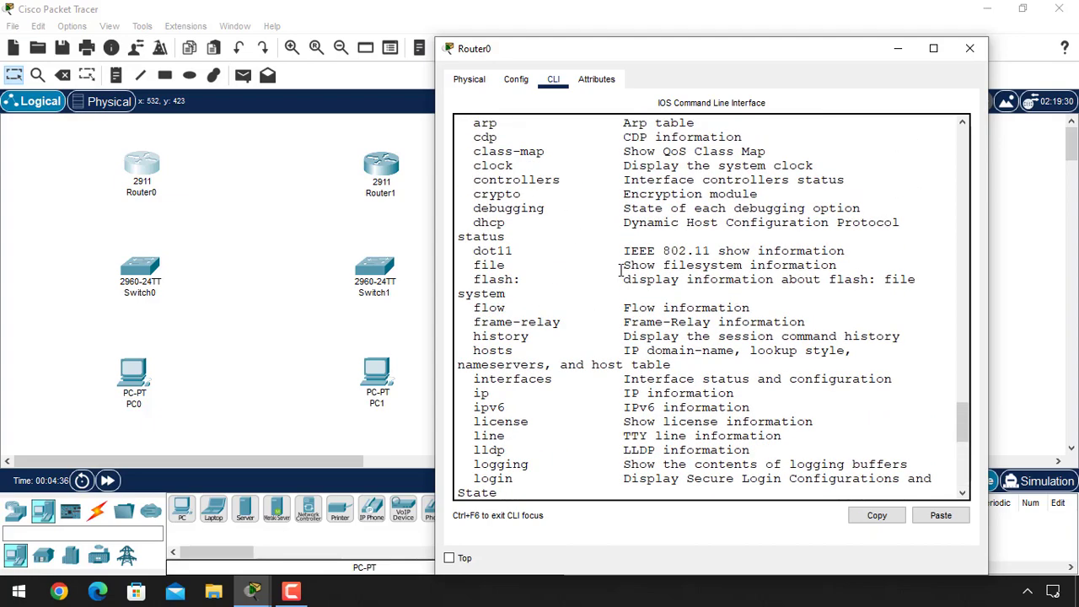
double_click(508, 178)
left_click(639, 209)
scroll(639, 467, "down", 10)
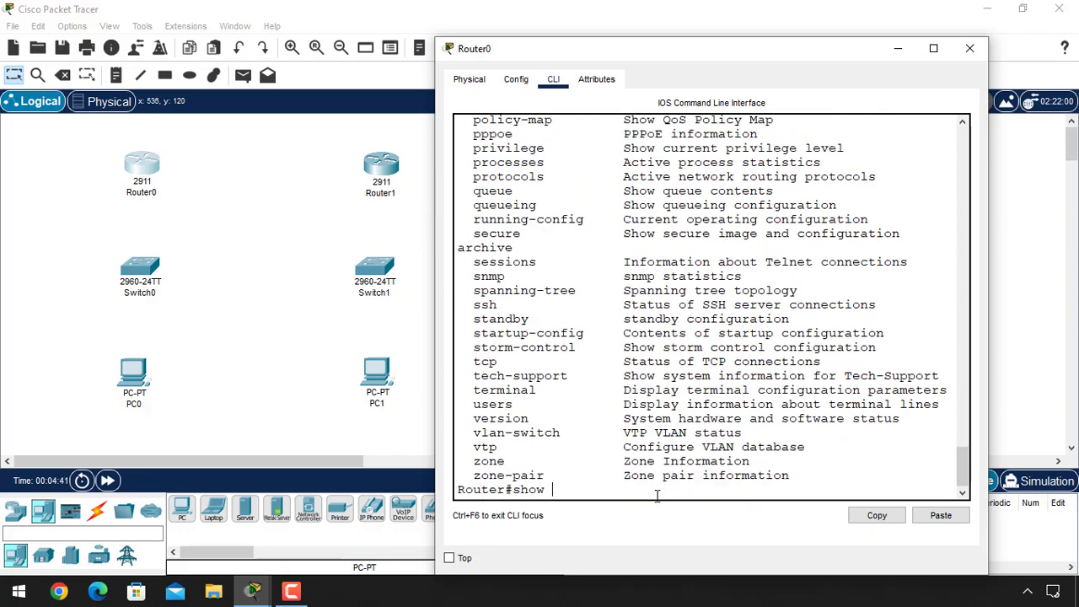
Run "show controllers serial 0/0/0" on Router0 and examine the hardware and serial cable lines.
type("controllers")
type("s")
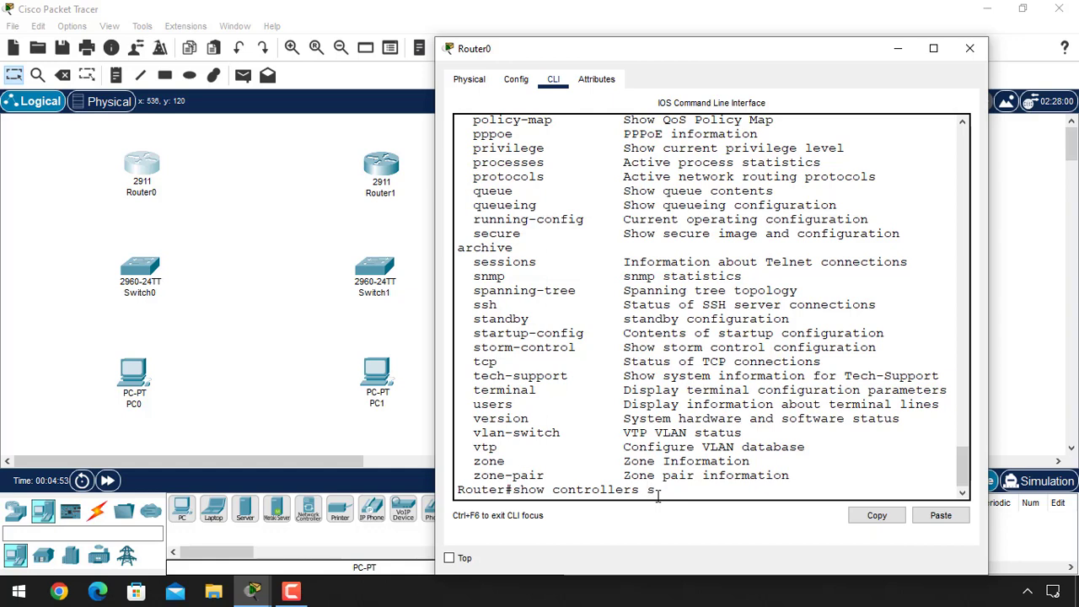
type("erial 0/0/0")
key("Return")
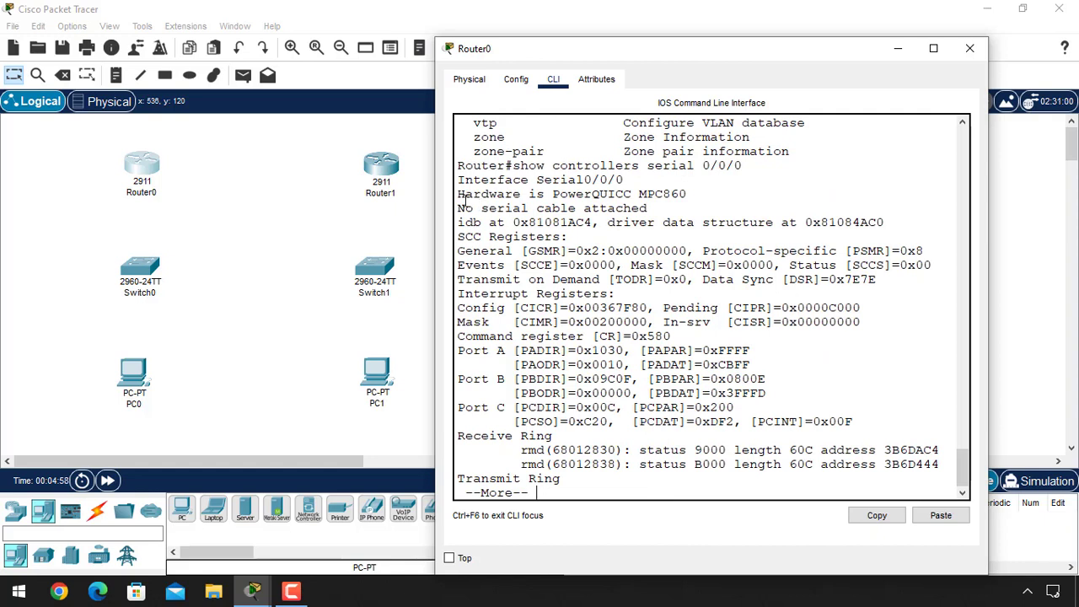
left_click_drag(456, 194, 674, 191)
left_click_drag(459, 208, 650, 209)
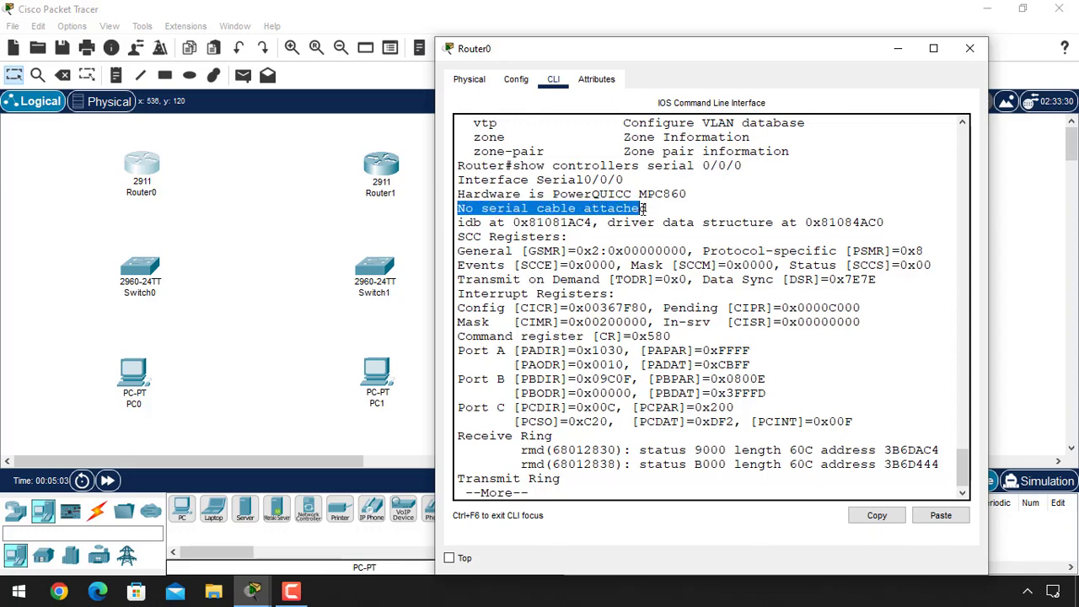
Connect Router0's Serial0/0/0 to Router1's Serial0/0/1 with a Serial DCE cable.
left_click(700, 201)
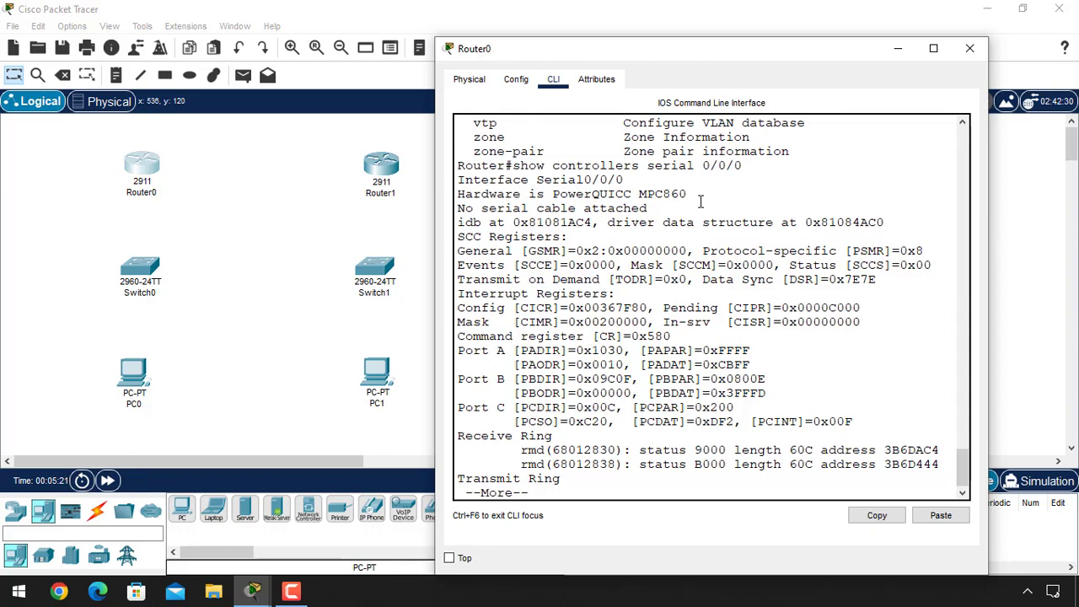
left_click(282, 233)
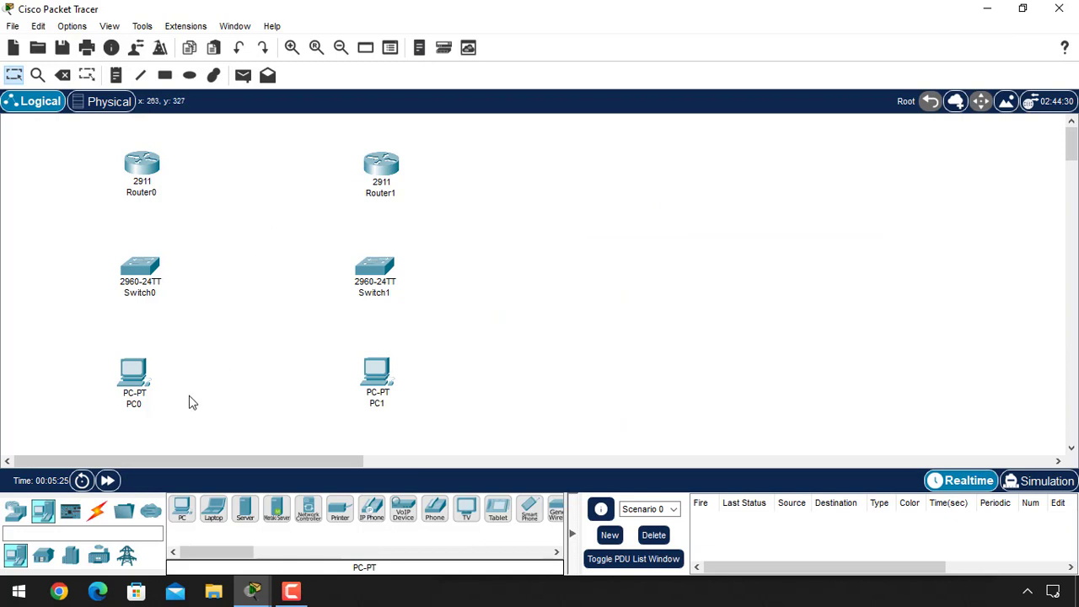
left_click(94, 513)
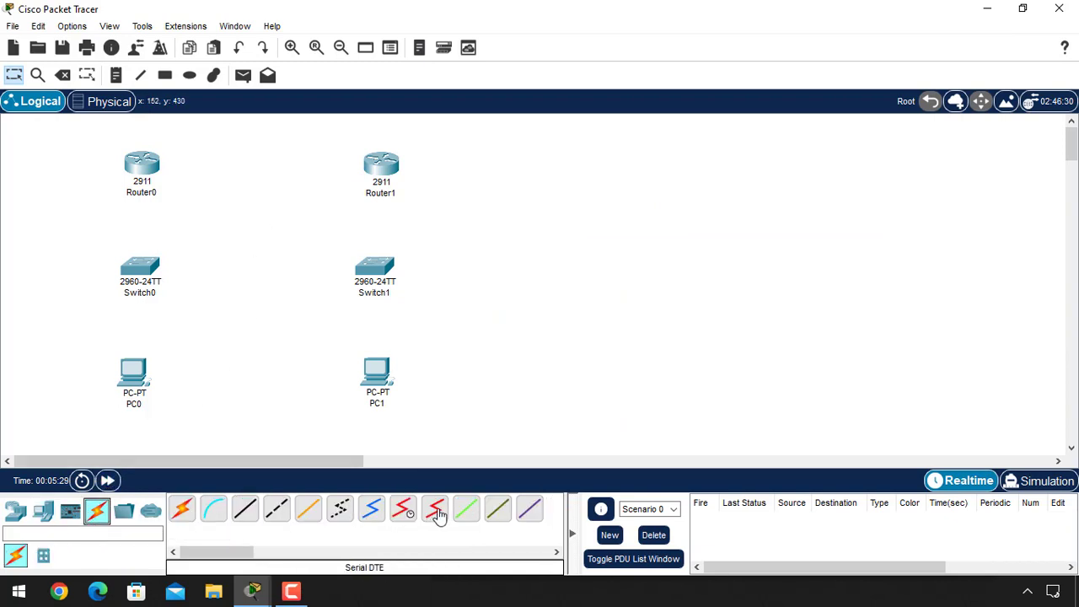
left_click(406, 515)
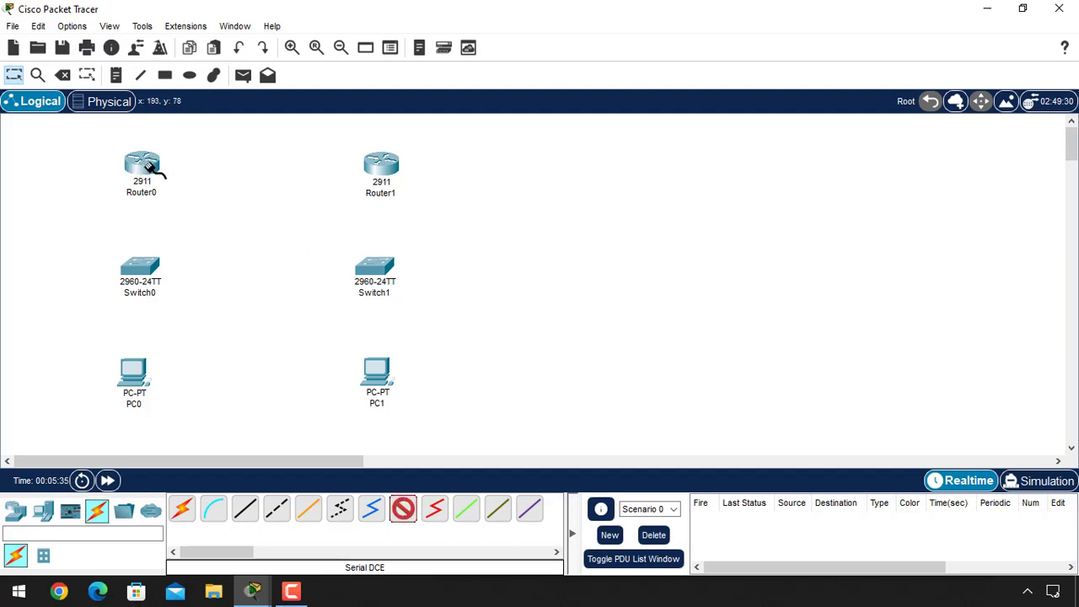
left_click(156, 166)
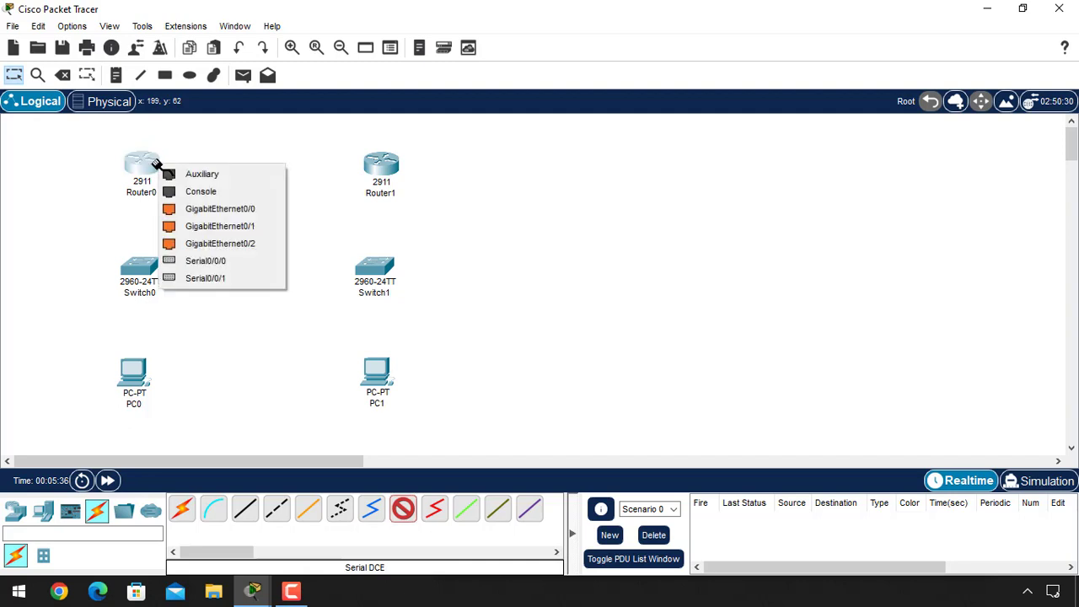
left_click(224, 266)
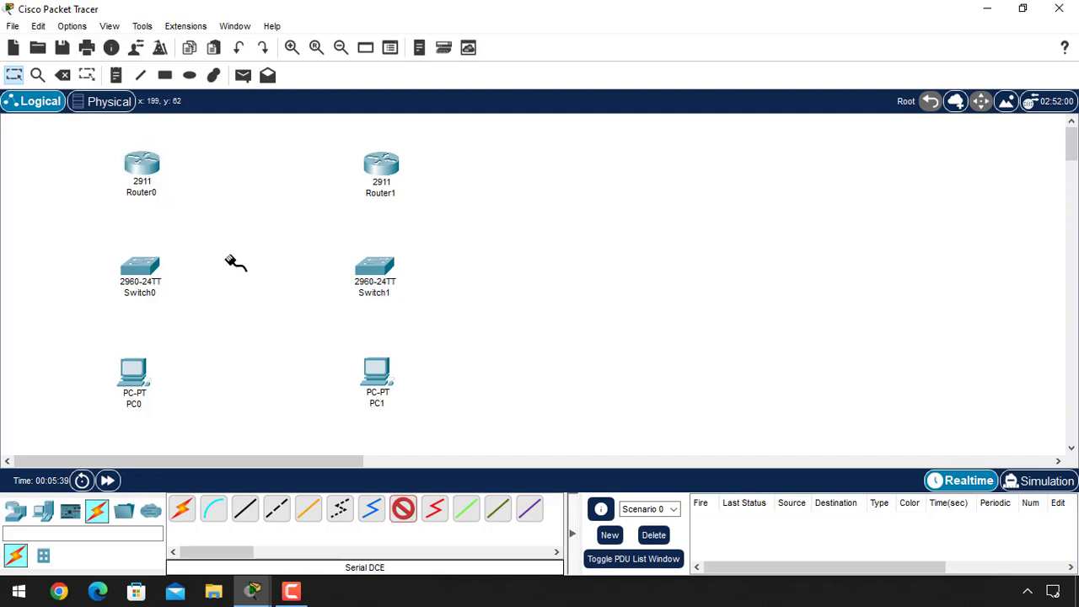
left_click(382, 161)
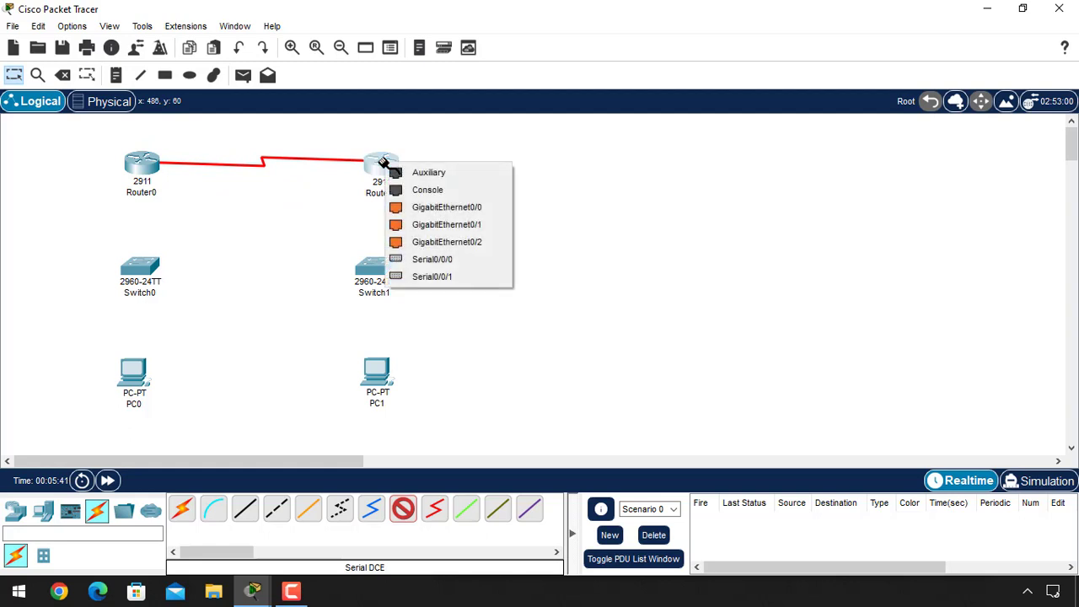
left_click(482, 283)
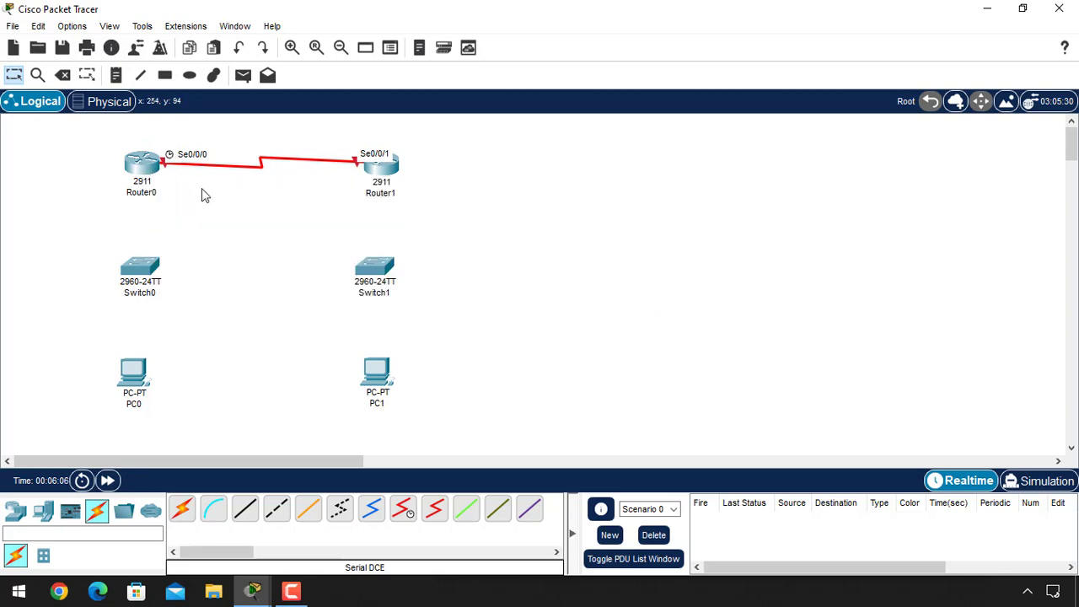
Finish the pending output in Router0's command line and rerun "show controllers serial 0/0/0".
left_click(143, 169)
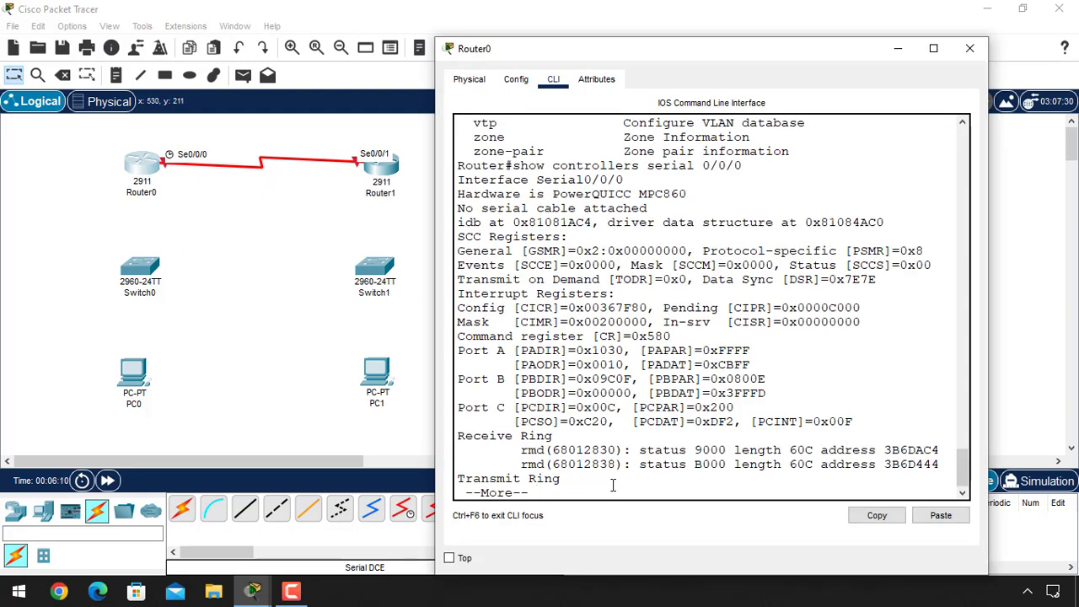
key("Return")
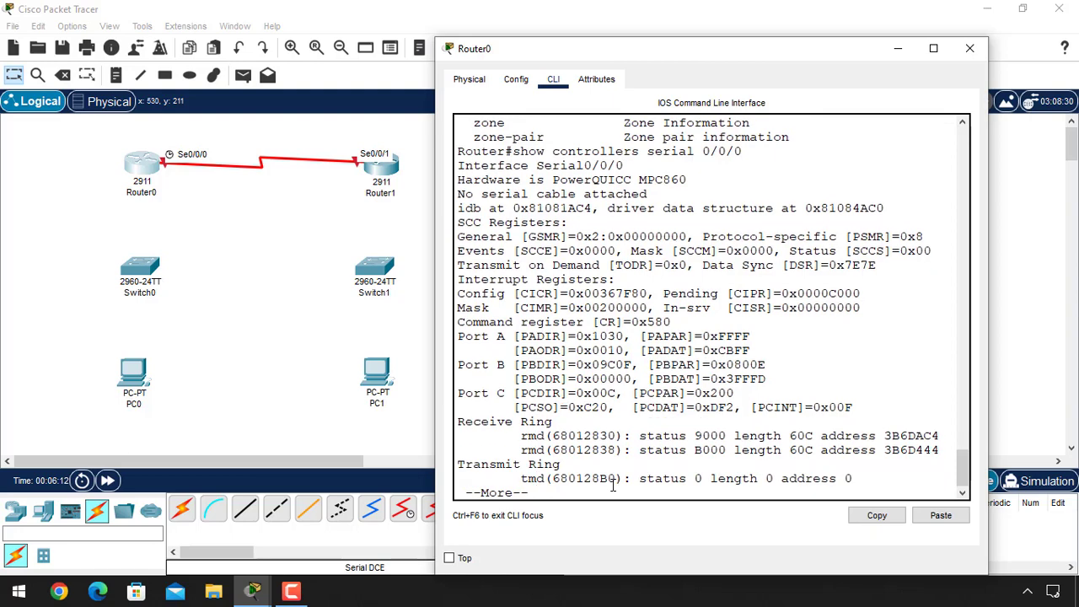
key("space")
type("show")
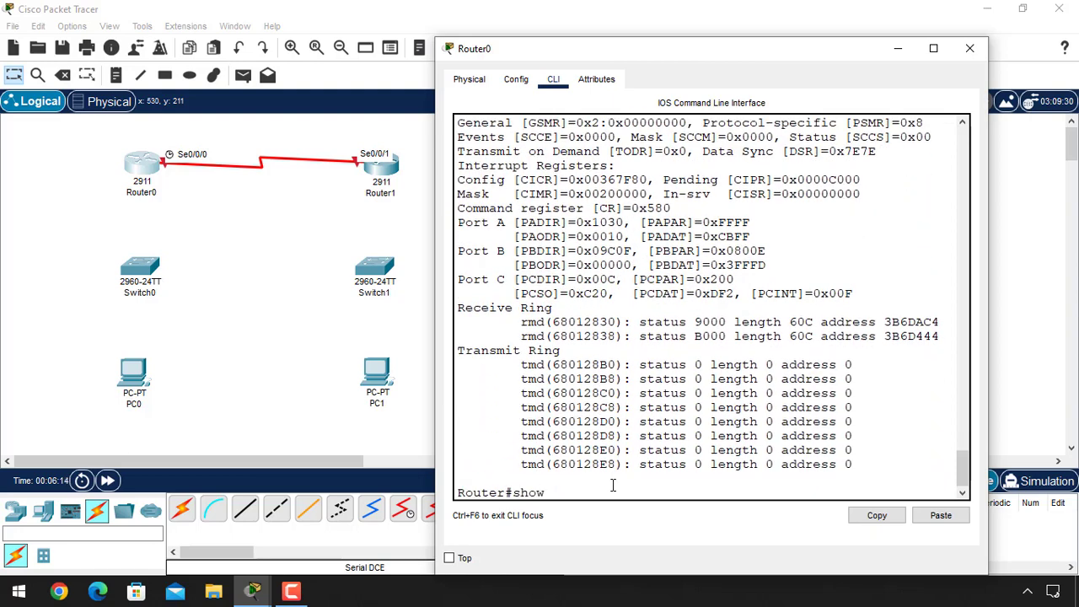
type(" controllers serial")
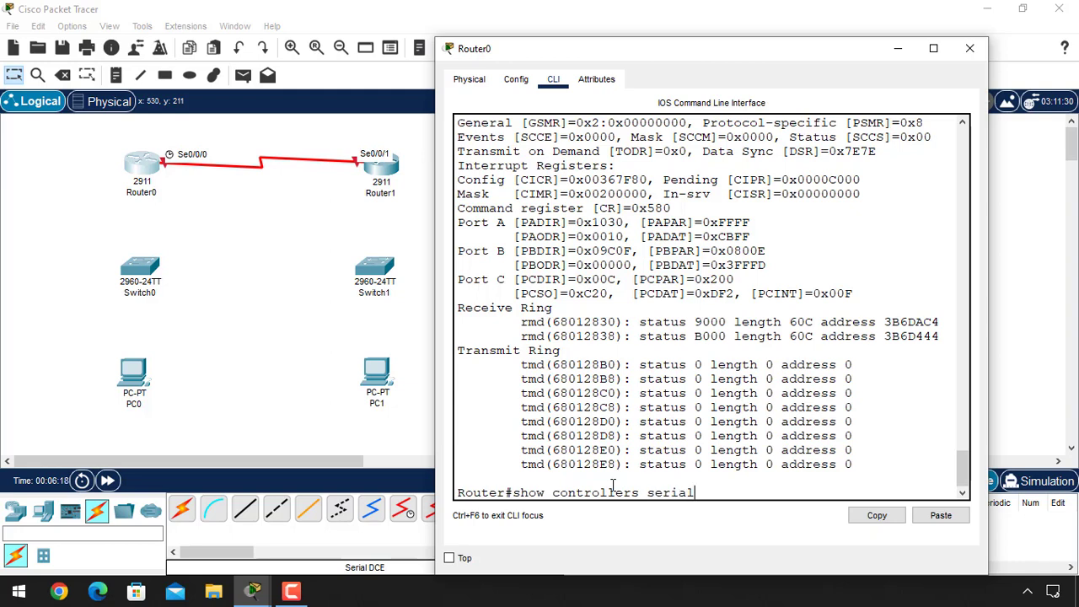
type(" 0/0")
key("BackSpace")
key("BackSpace")
type("0/0/")
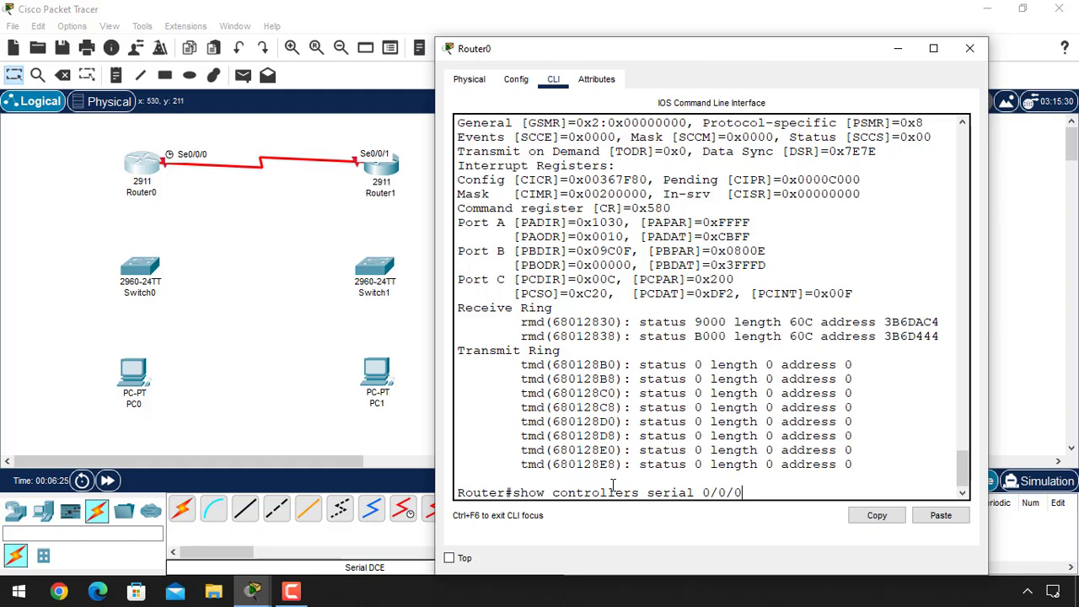
key("Return")
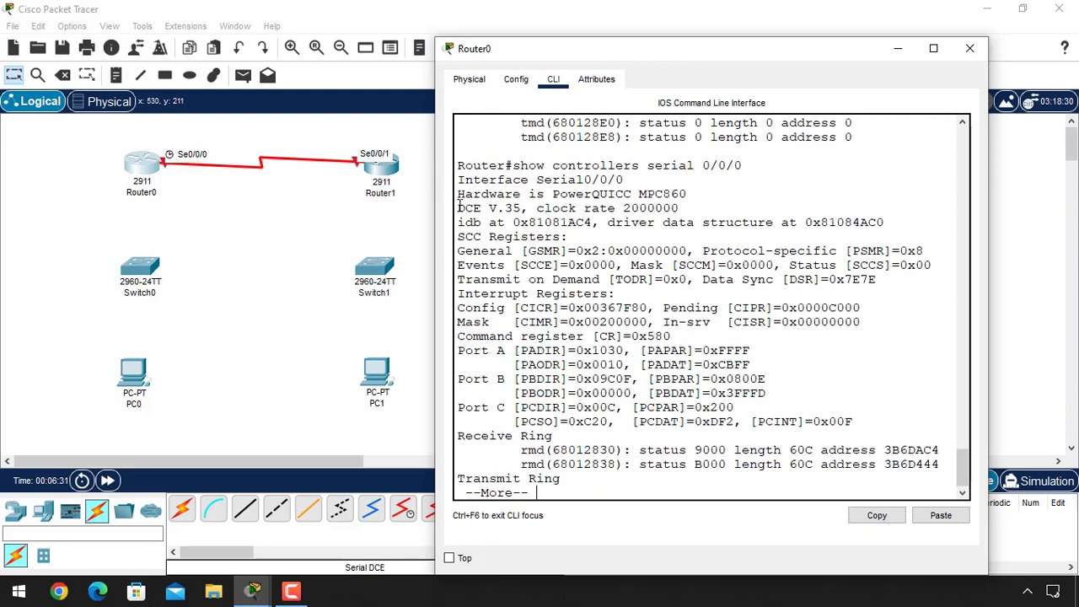
Examine the cable type and clock rate in the controller output, then close Router0's device window.
left_click_drag(459, 208, 520, 208)
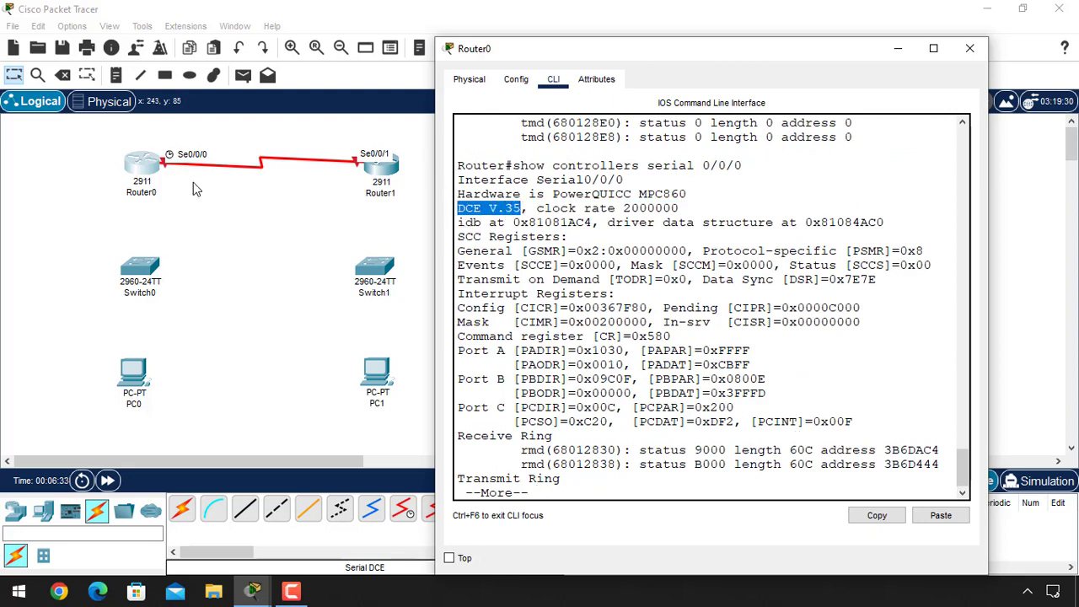
left_click(554, 218)
left_click_drag(536, 208, 688, 209)
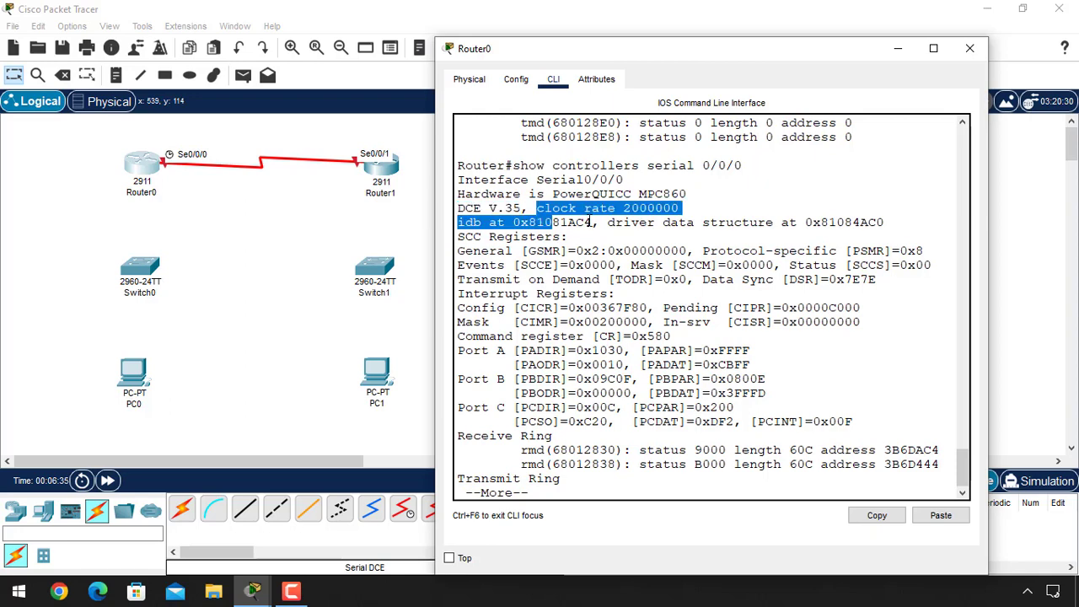
left_click(703, 206)
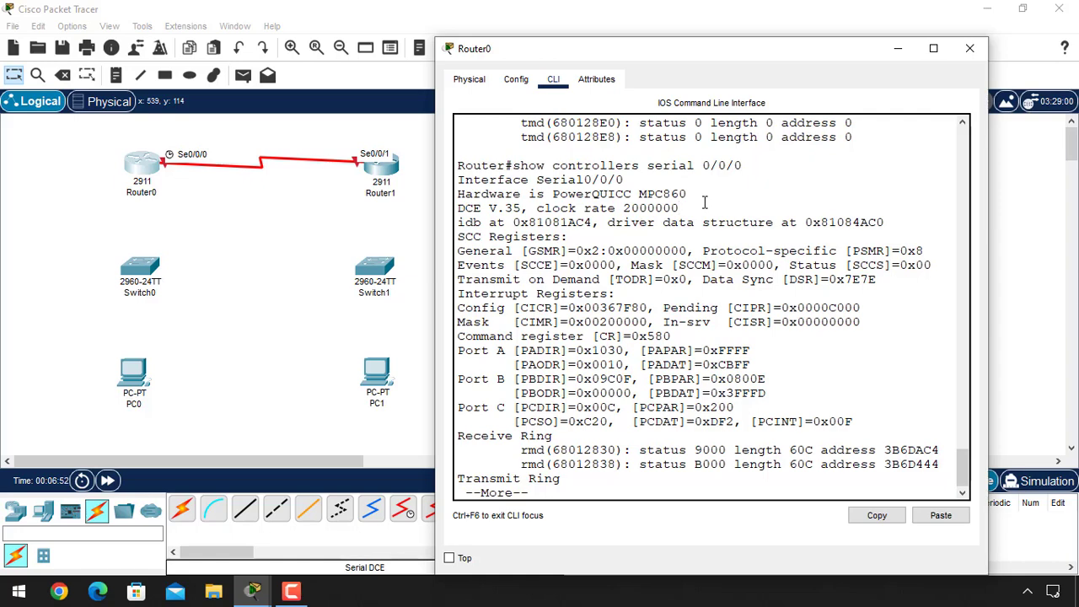
left_click(971, 52)
Connect Router0's GigabitEthernet0/0 to Switch0's GigabitEthernet0/1 with a copper straight-through cable.
left_click(245, 508)
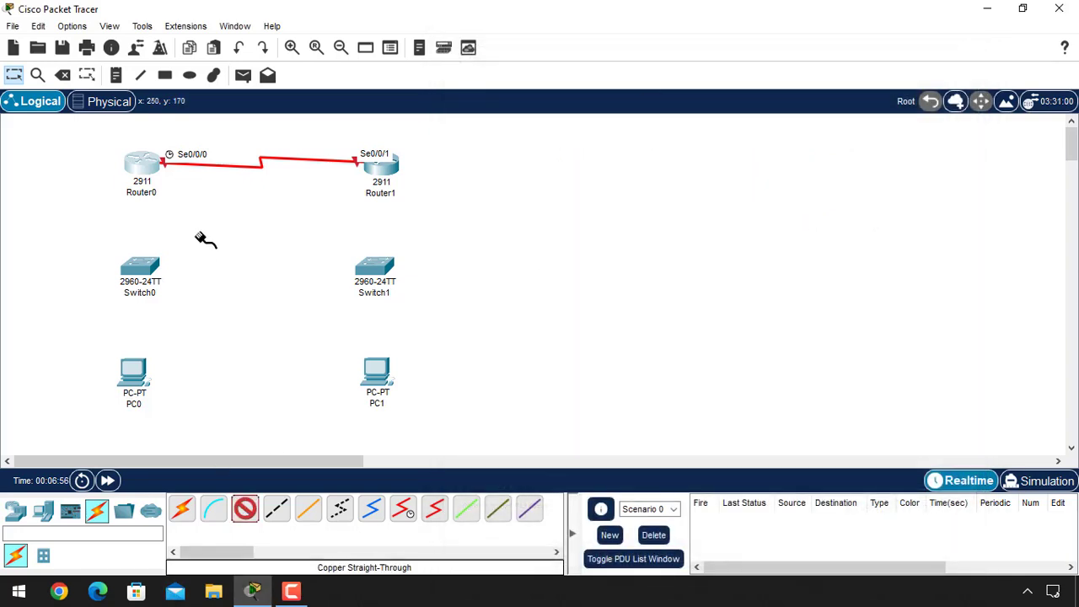
left_click(248, 507)
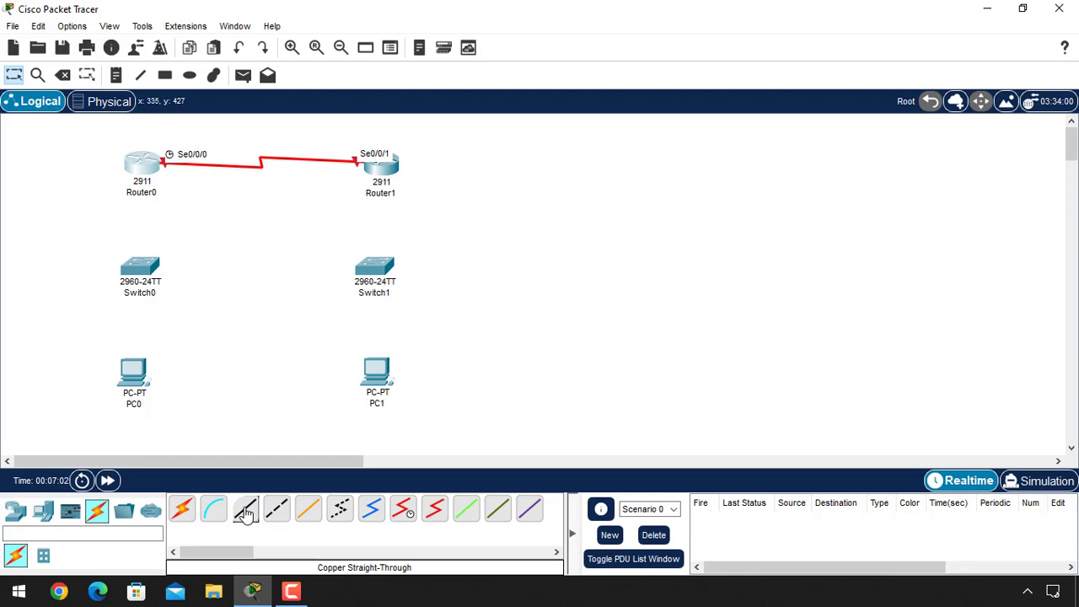
left_click(245, 508)
left_click(145, 167)
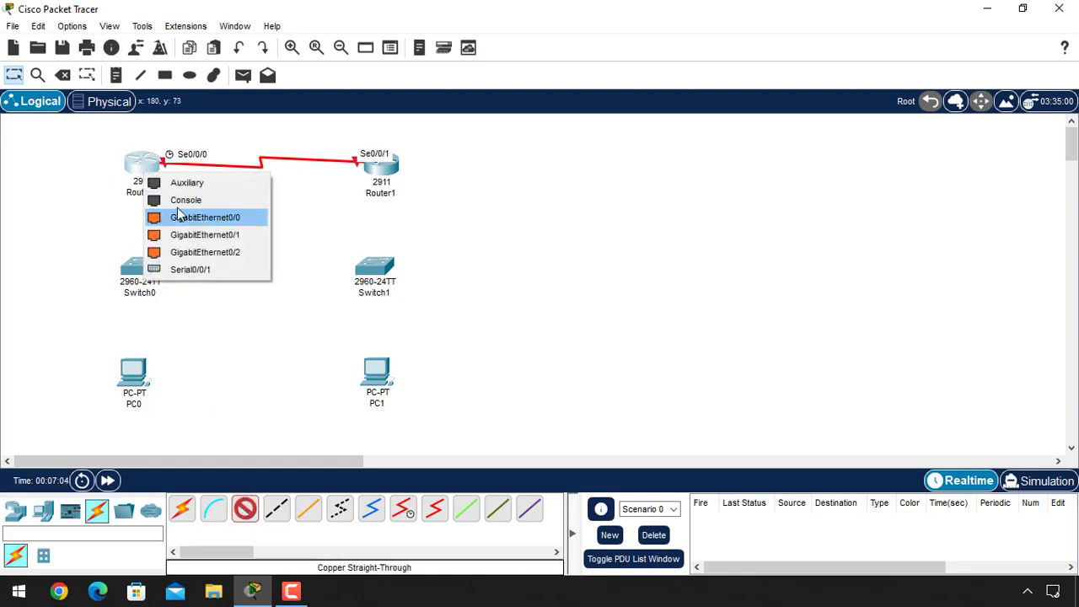
key("Escape")
left_click(140, 268)
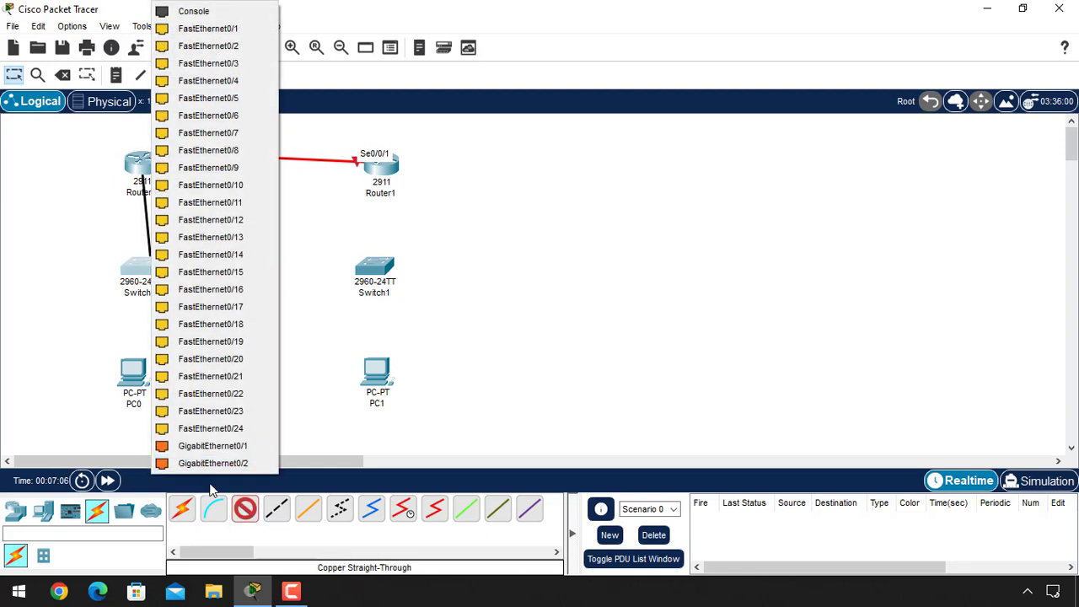
left_click(204, 445)
Connect Router1's GigabitEthernet0/0 to Switch1's GigabitEthernet0/1 with a copper straight-through cable.
left_click(381, 169)
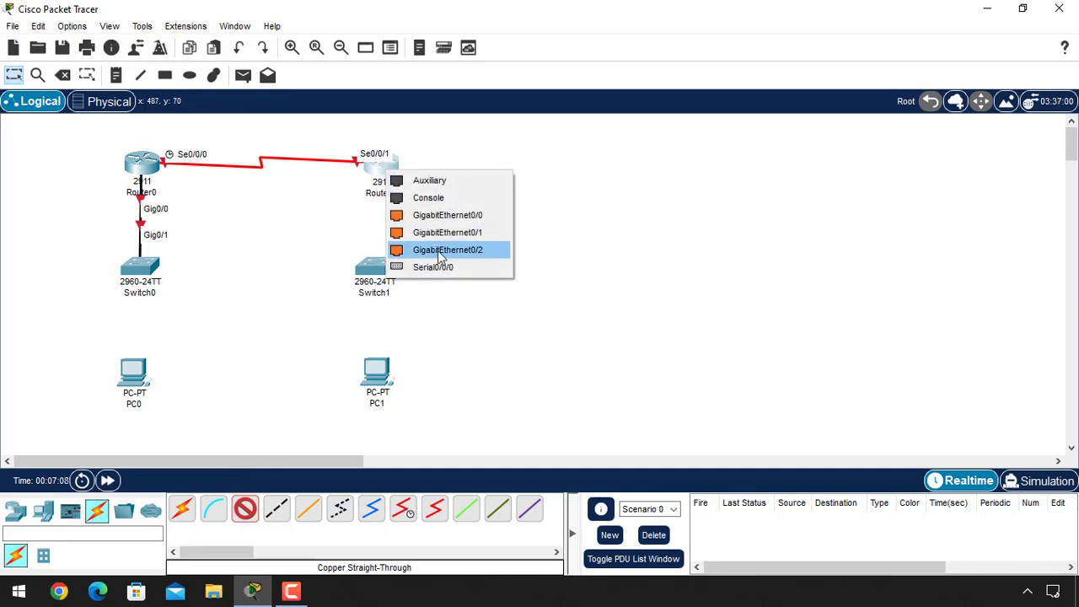
left_click(421, 212)
left_click(375, 270)
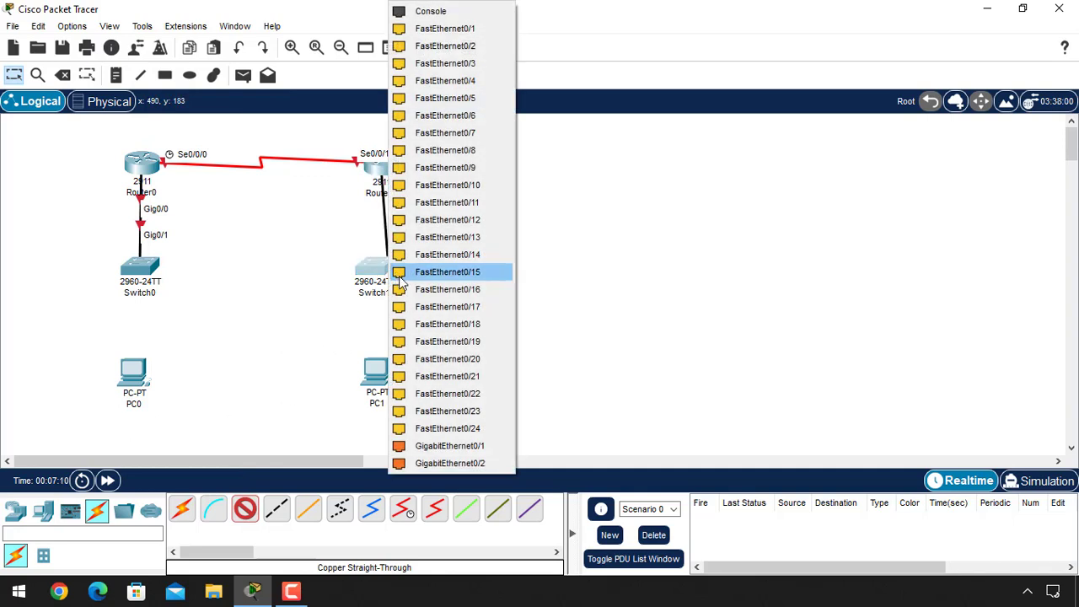
left_click(431, 447)
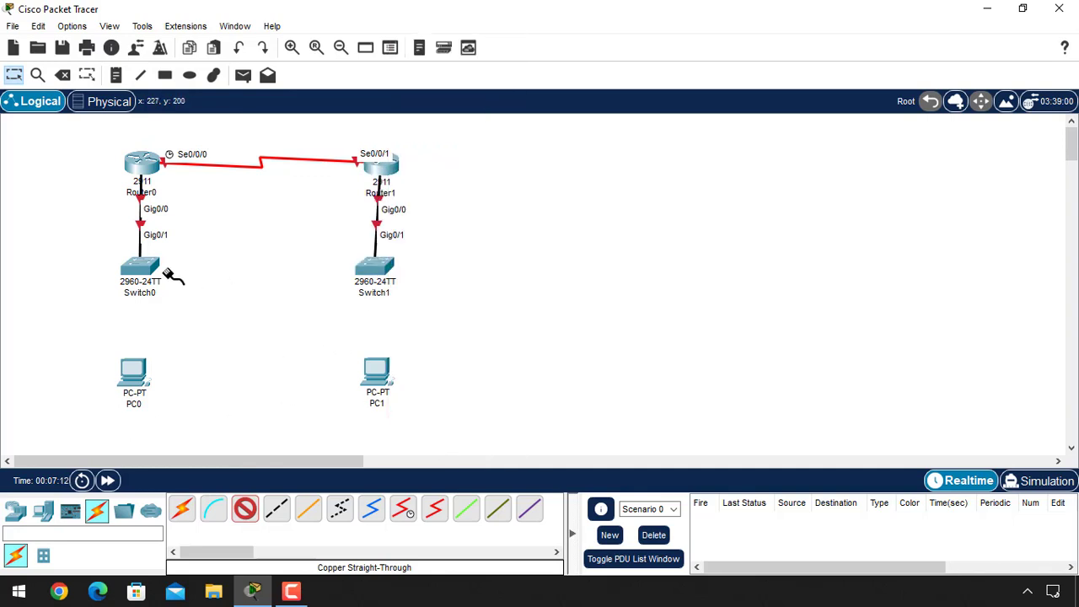
Connect Switch0's FastEthernet0/1 to PC0's FastEthernet0 with a copper straight-through cable.
left_click(150, 270)
left_click(181, 32)
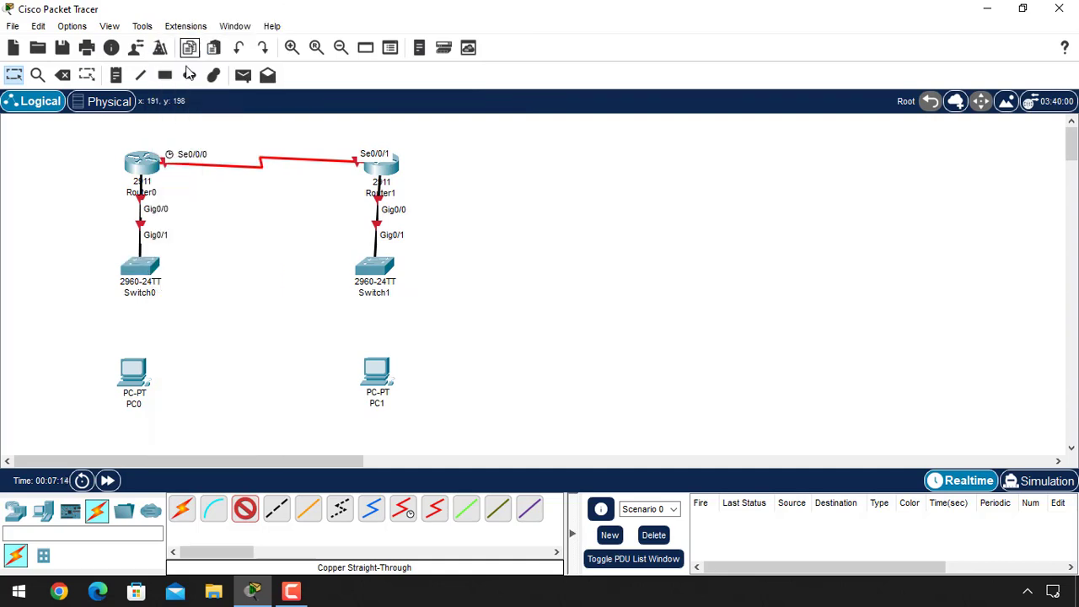
left_click(140, 381)
left_click(178, 445)
Connect Switch1's FastEthernet0/1 to PC1's FastEthernet0 with a copper straight-through cable, then leave cable placement.
left_click(376, 271)
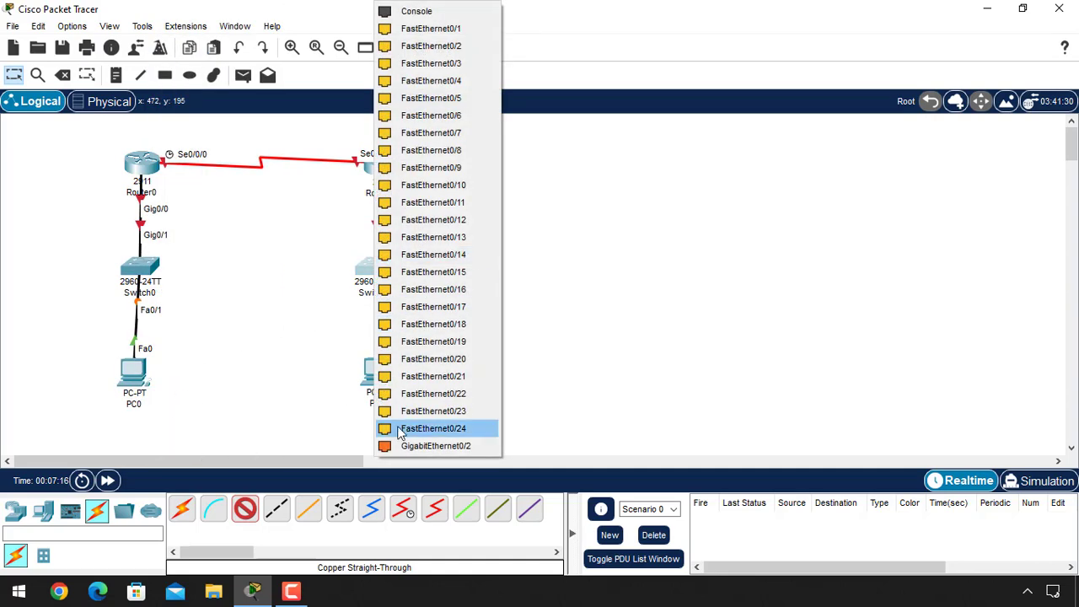
left_click(425, 28)
left_click(377, 362)
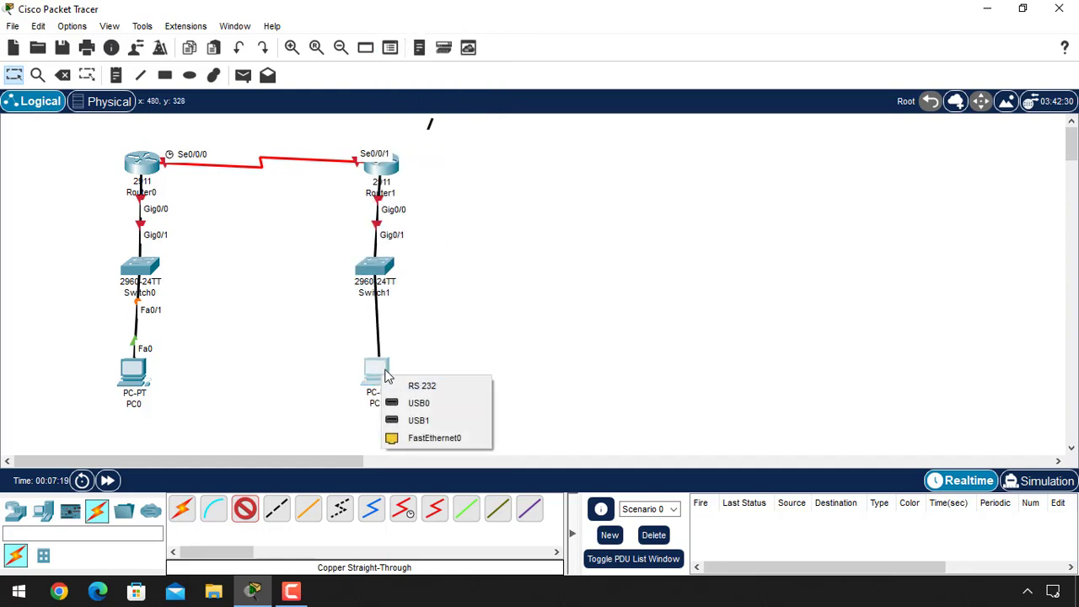
left_click(400, 440)
left_click(272, 241)
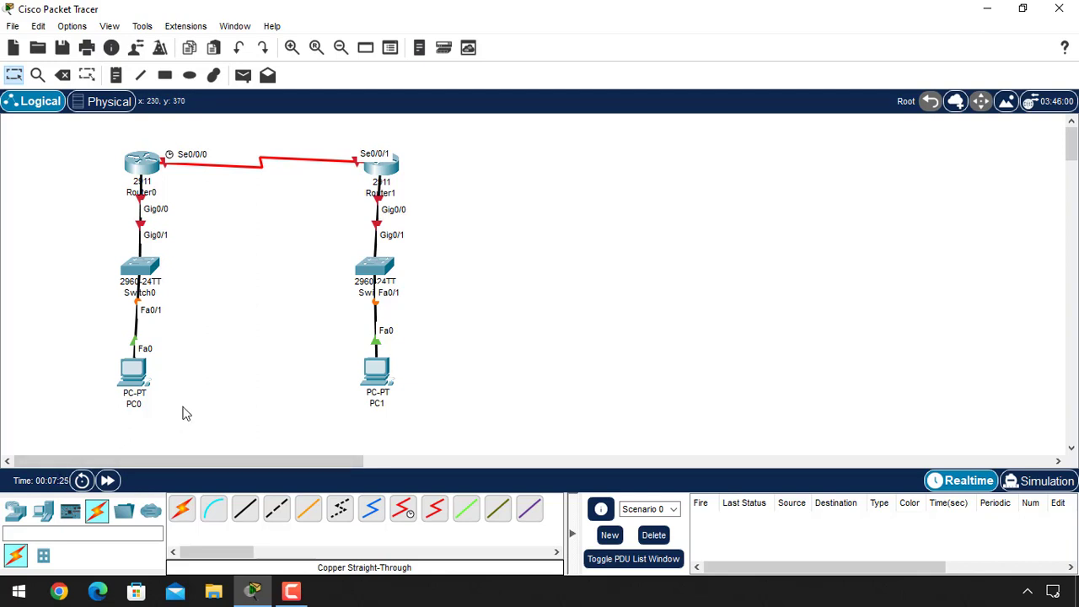
Place a note reading 192.168.20.1/24 above Router0's Se0/0/0 end of the serial link.
key("n")
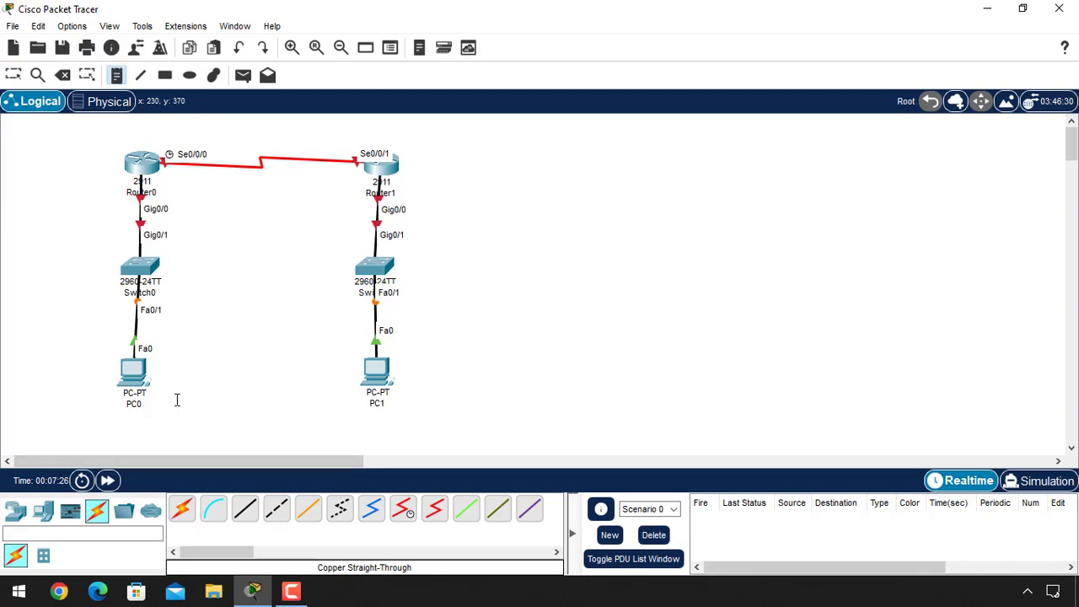
left_click(176, 134)
type("19")
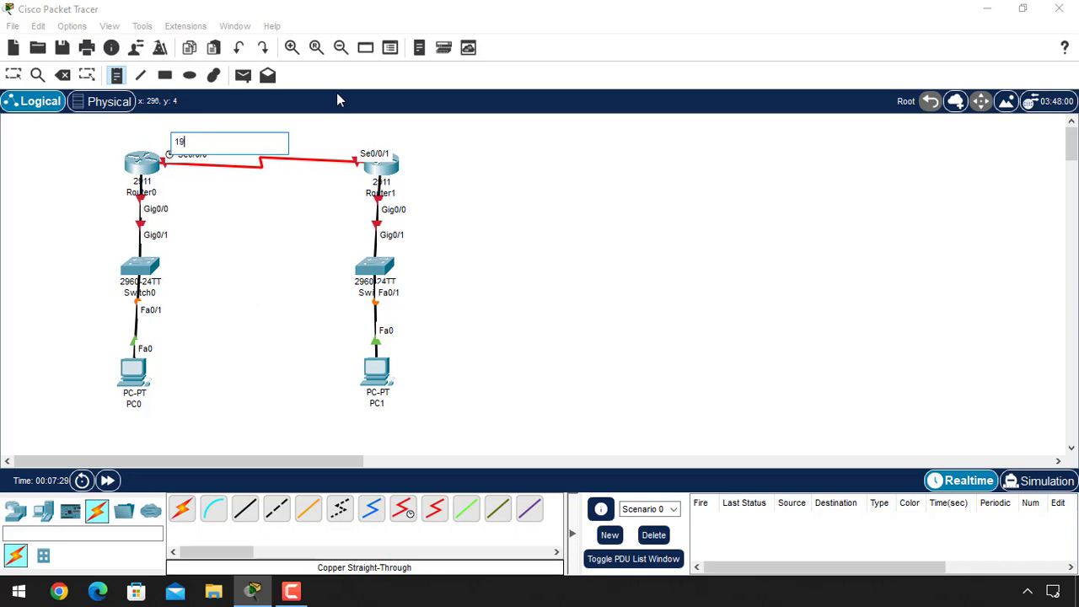
type("2.168.10.")
key("BackSpace")
key("BackSpace")
key("BackSpace")
type("20.1/24")
Place a note reading 192.168.20.2/24 below the serial link near Router1.
left_click(266, 168)
type("192")
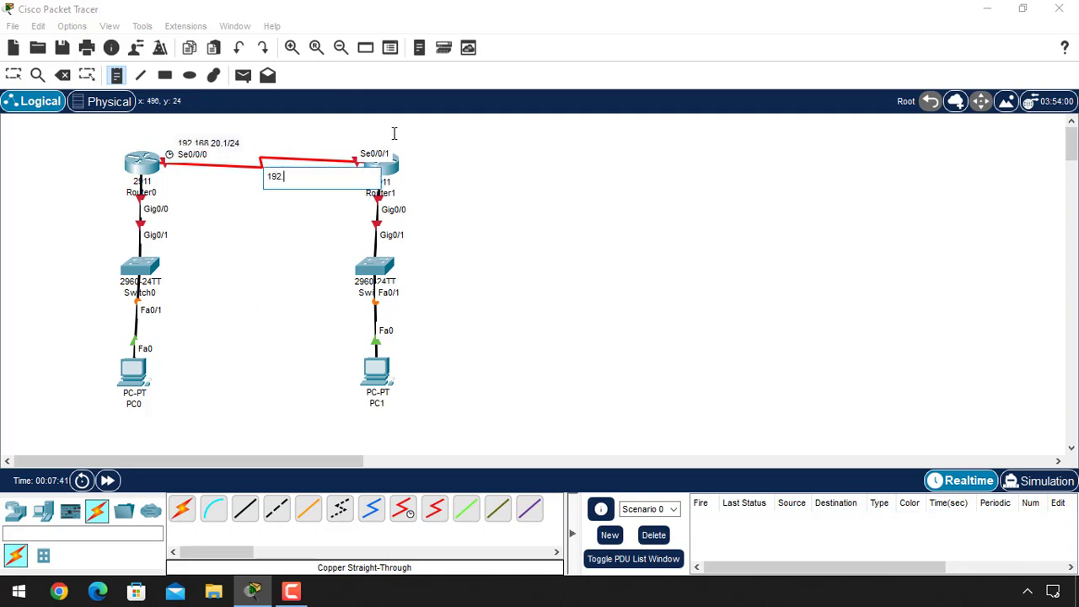
type(".168.20.2/24")
Place a note reading 192.168.10.1/24 beside Router0's Gig0/0 interface.
left_click(78, 204)
type("192.")
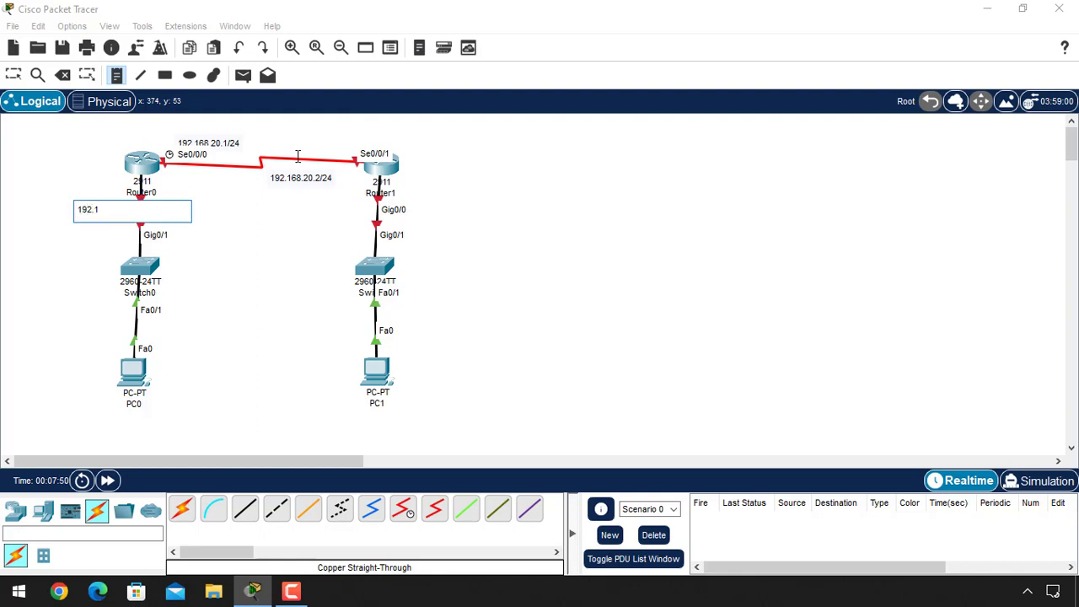
type("168.10.1/24")
Place a note reading 192.168.30.1/24 beside Router1's Gig0/0 interface and leave note placement.
left_click(405, 187)
left_click(405, 192)
type("192.168.")
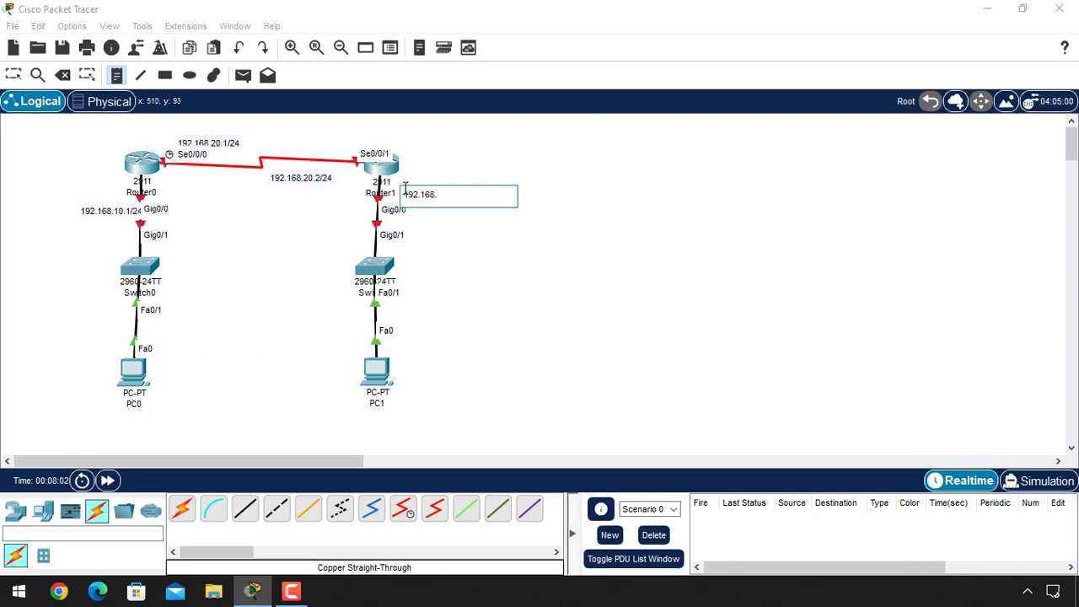
type("24")
key("Escape")
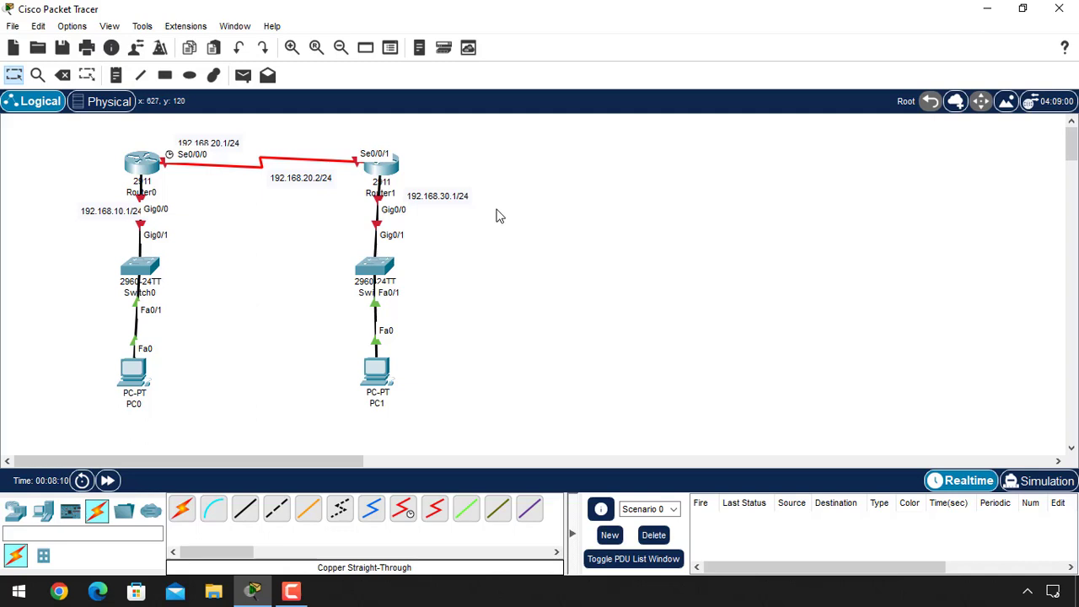
Move the 192.168.20.1/24 note below Router0's Se0/0/0 label and the 192.168.20.2/24 note up beside Router1's Se0/0/1 label.
left_click_drag(214, 141, 209, 174)
left_click_drag(295, 179, 310, 157)
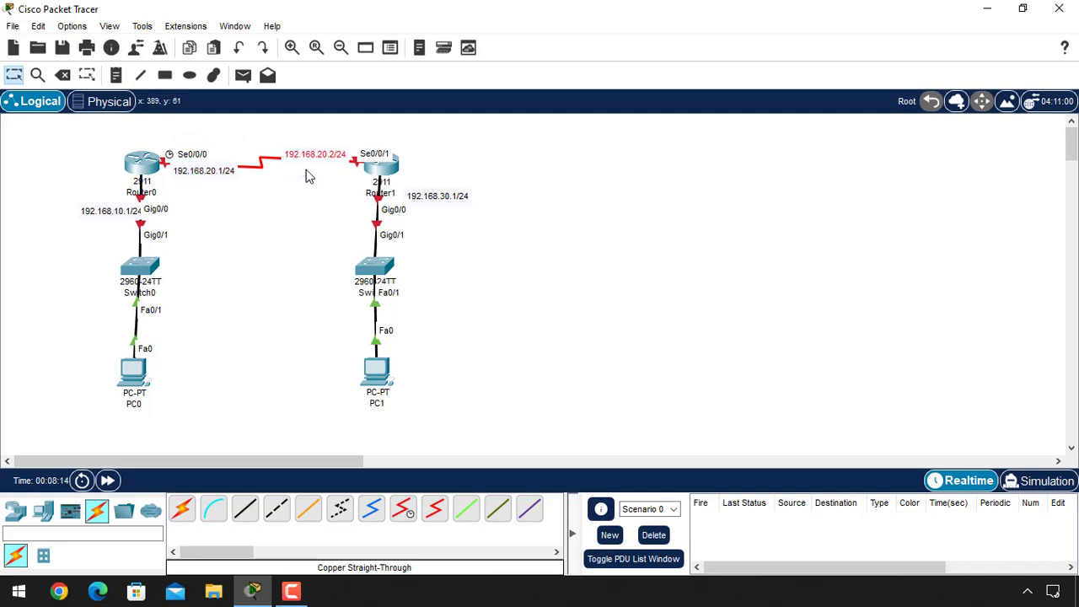
Move the 192.168.10.1/24 note up beside Router0 and the 192.168.30.1/24 note closer to Router1's Gig0/0 link.
left_click_drag(89, 211, 84, 204)
left_click_drag(447, 202, 427, 195)
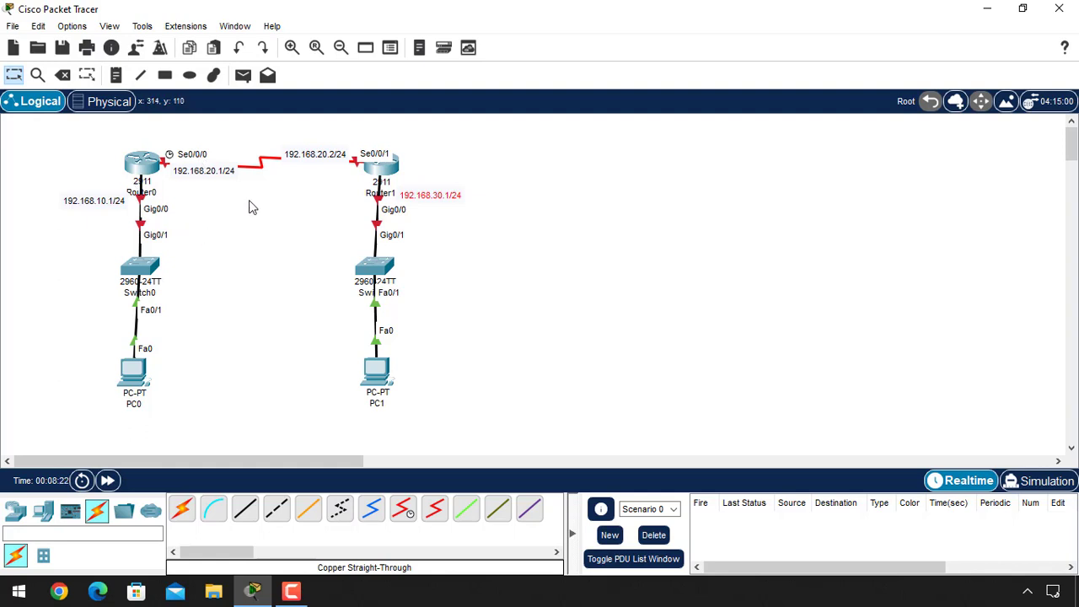
left_click(242, 231)
Give PC0 the static IPv4 address 192.168.10.2 with subnet mask 255.255.255.0 in its IP configuration.
left_click(136, 375)
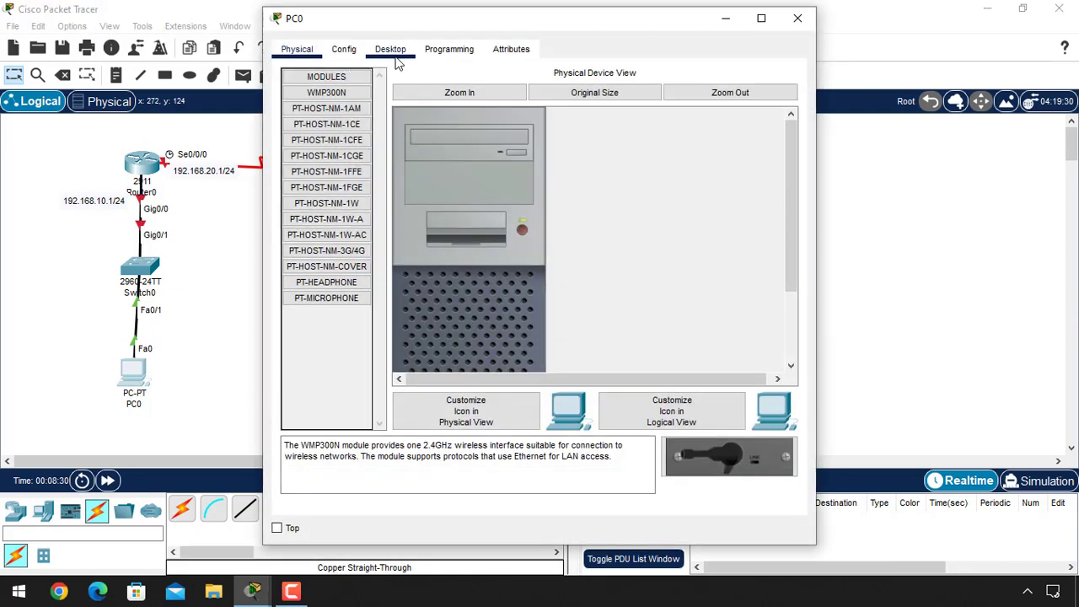
left_click(392, 50)
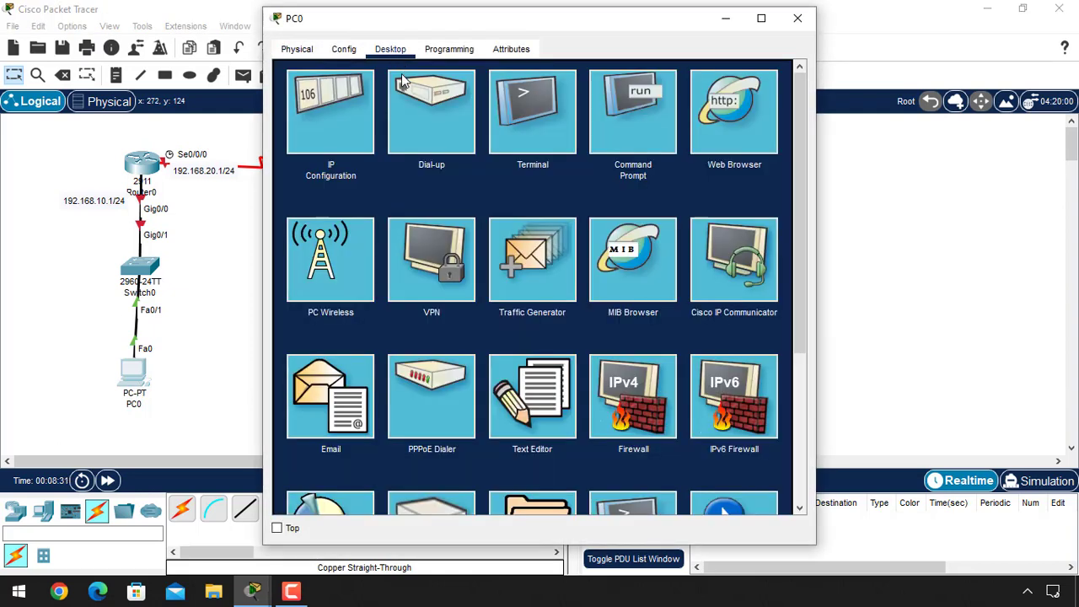
left_click(332, 126)
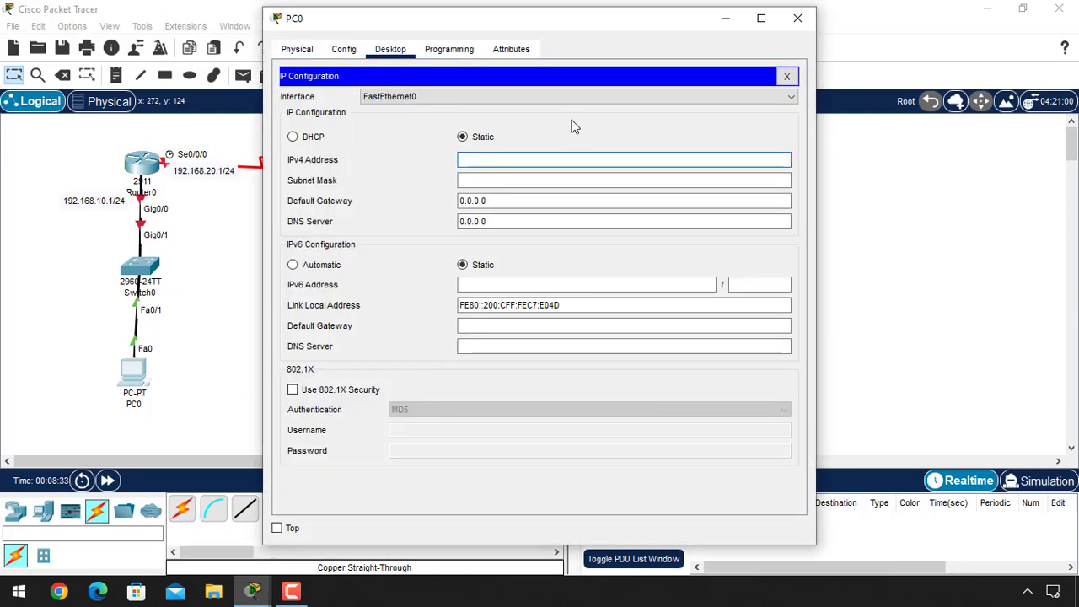
type("192.168.10.2")
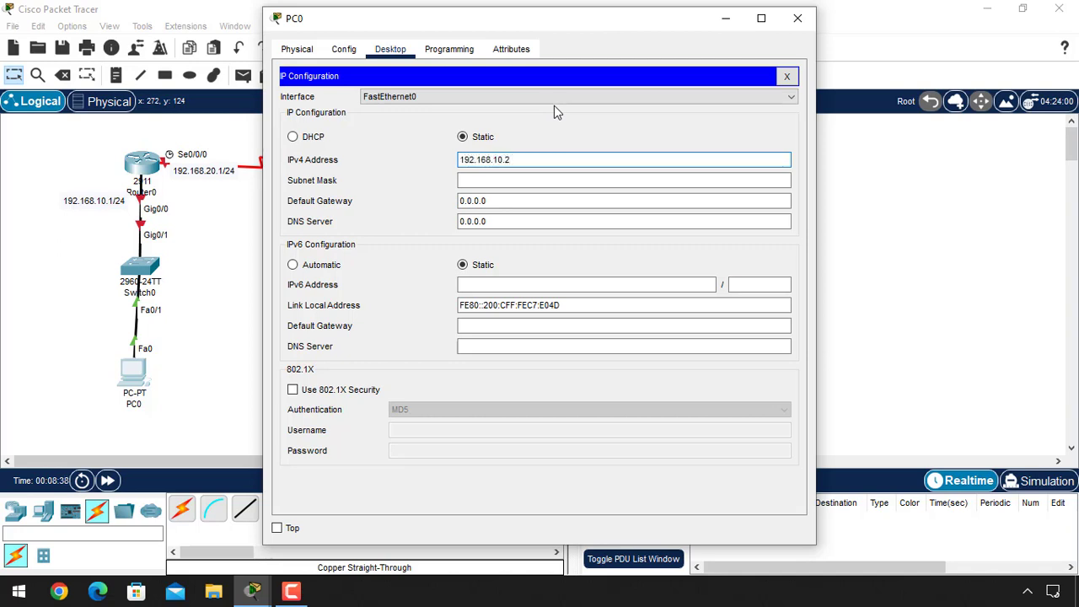
left_click(544, 180)
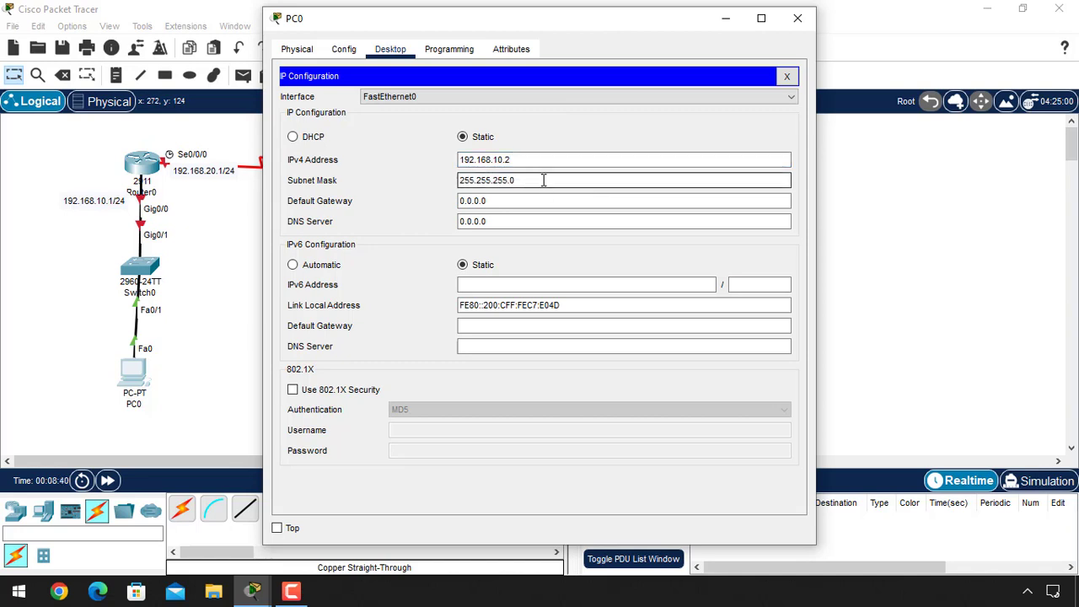
Set PC0's default gateway to 192.168.10.1 and close its configuration window.
left_click(523, 200)
left_click_drag(502, 200, 428, 204)
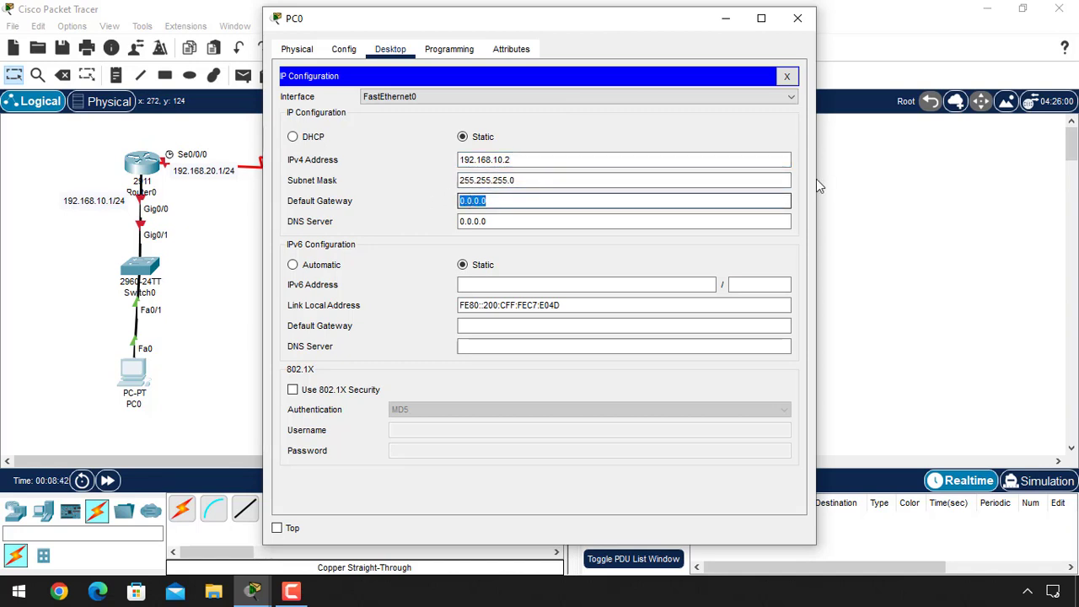
type("192.168.10.1")
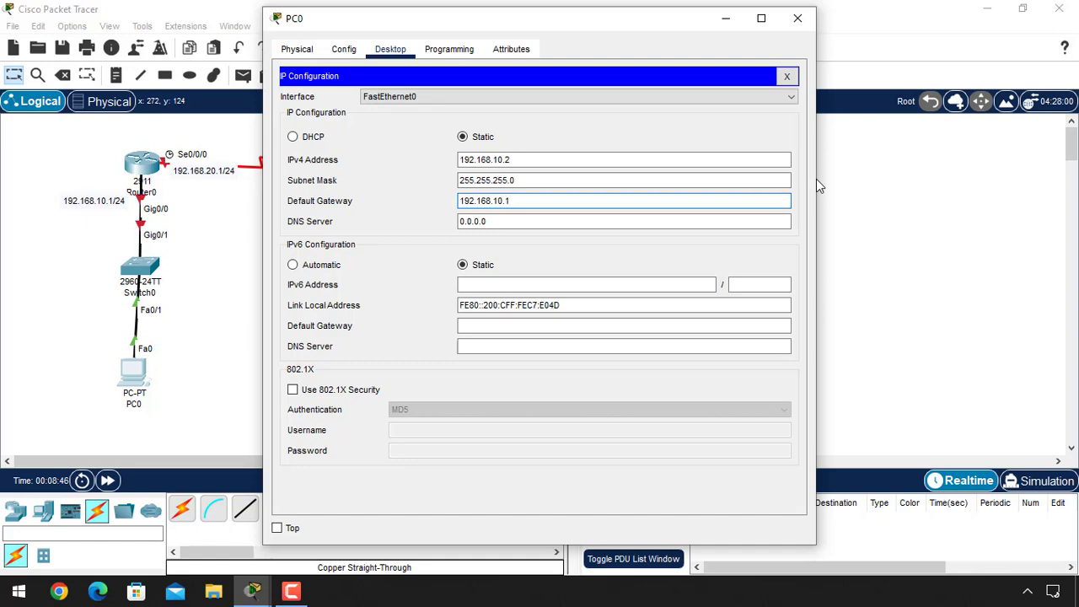
left_click(786, 75)
left_click(797, 18)
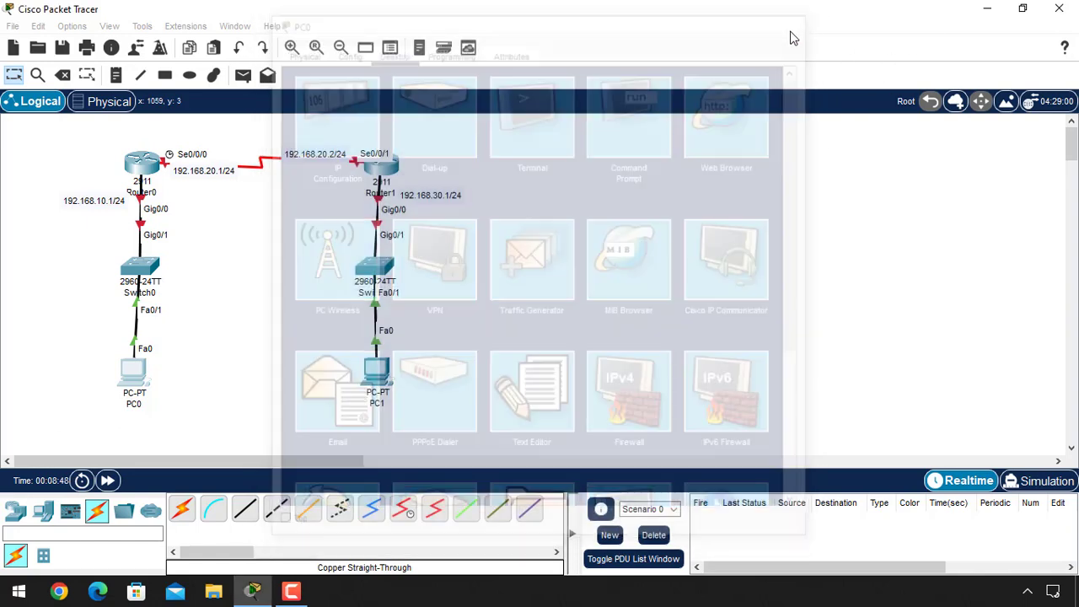
Give PC1 the static IPv4 address 192.168.30.2 with subnet mask 255.255.255.0 and fill in its default gateway.
left_click(378, 372)
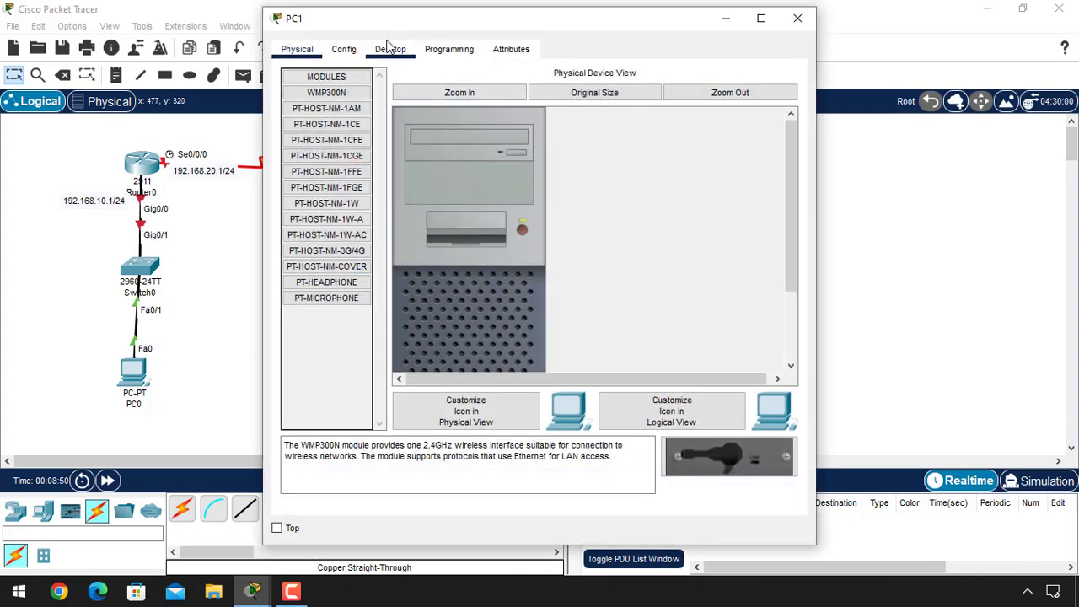
left_click(390, 48)
left_click(333, 134)
left_click_drag(461, 18, 777, 63)
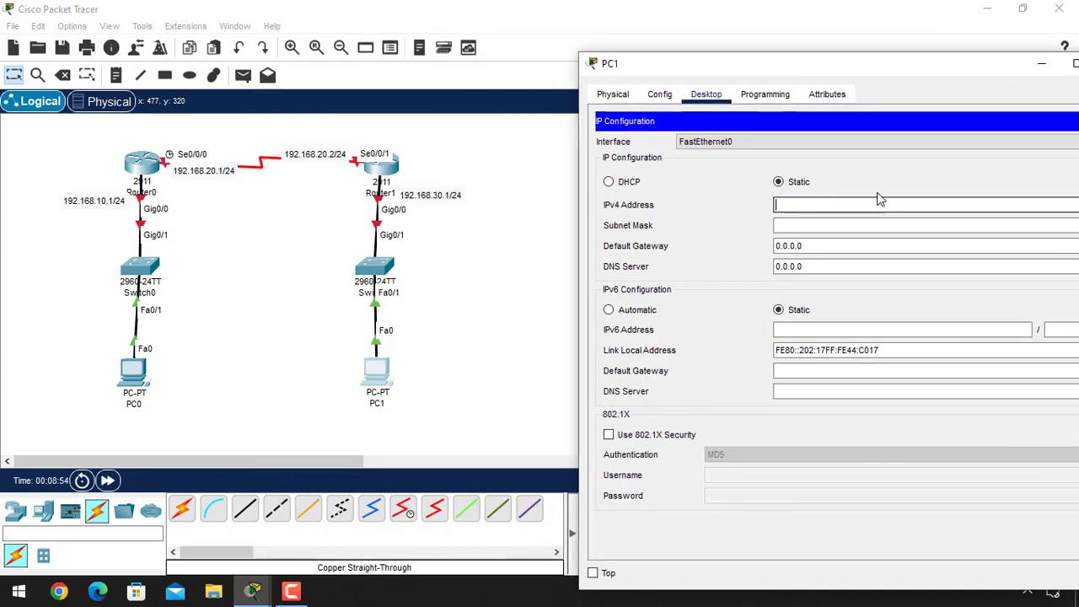
type("19")
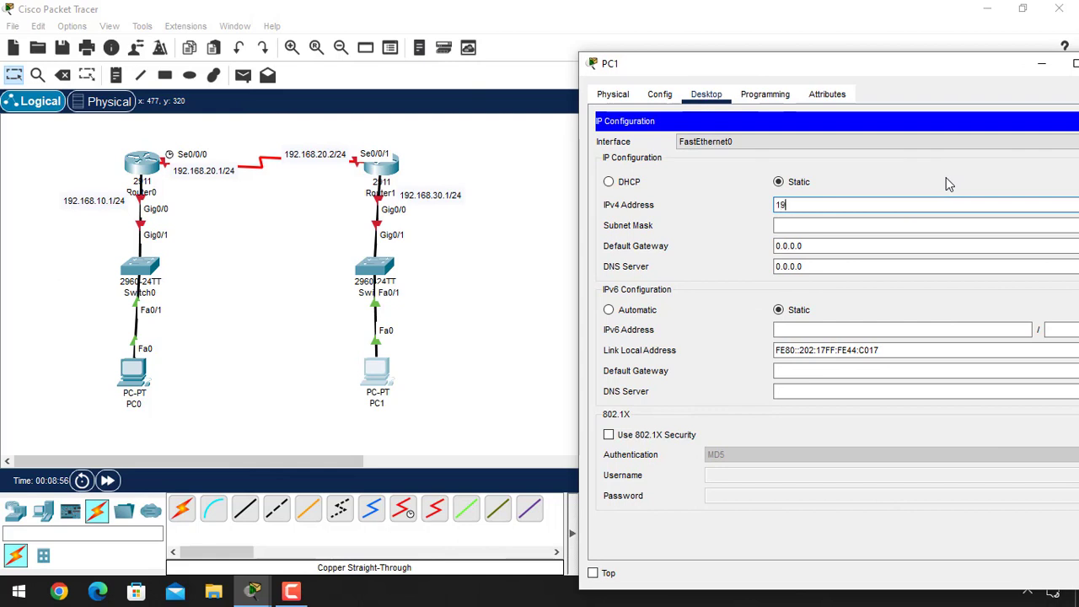
type("2.168.30.1")
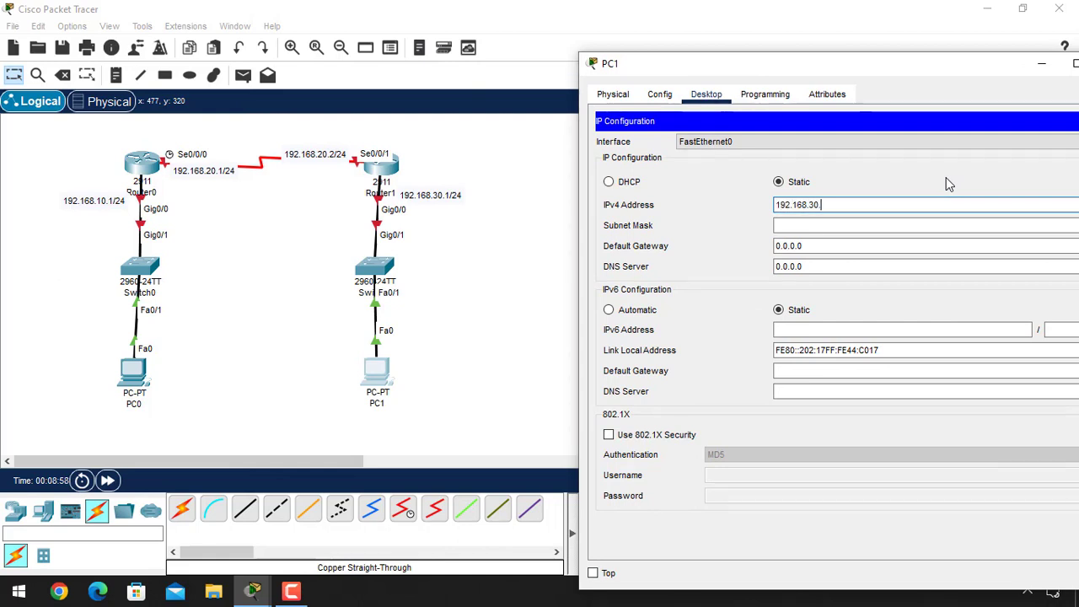
key("BackSpace")
type("2")
key("Tab")
key("Tab")
type("192.168.")
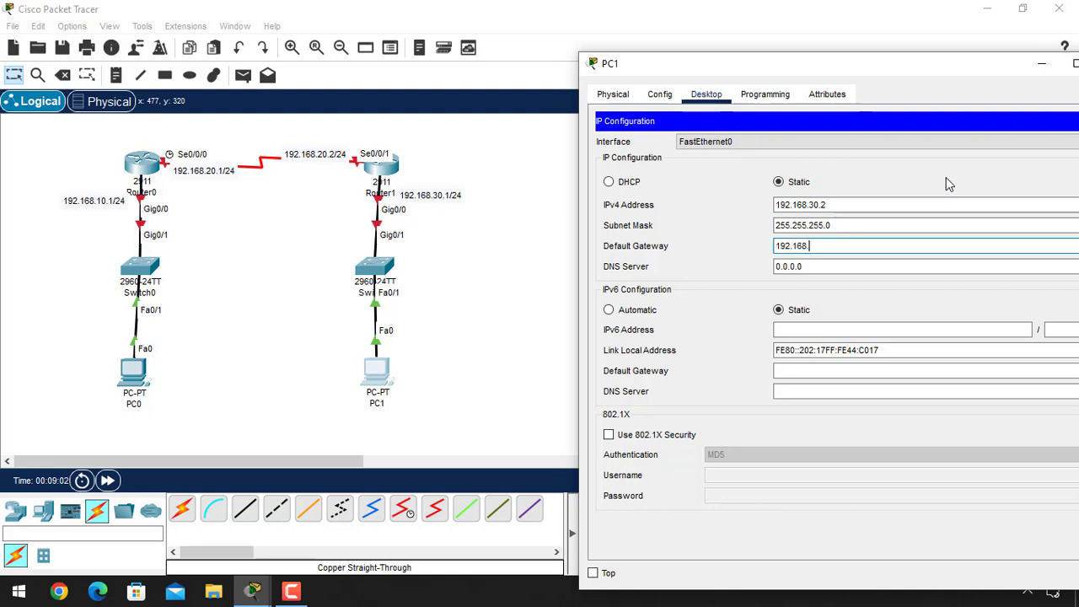
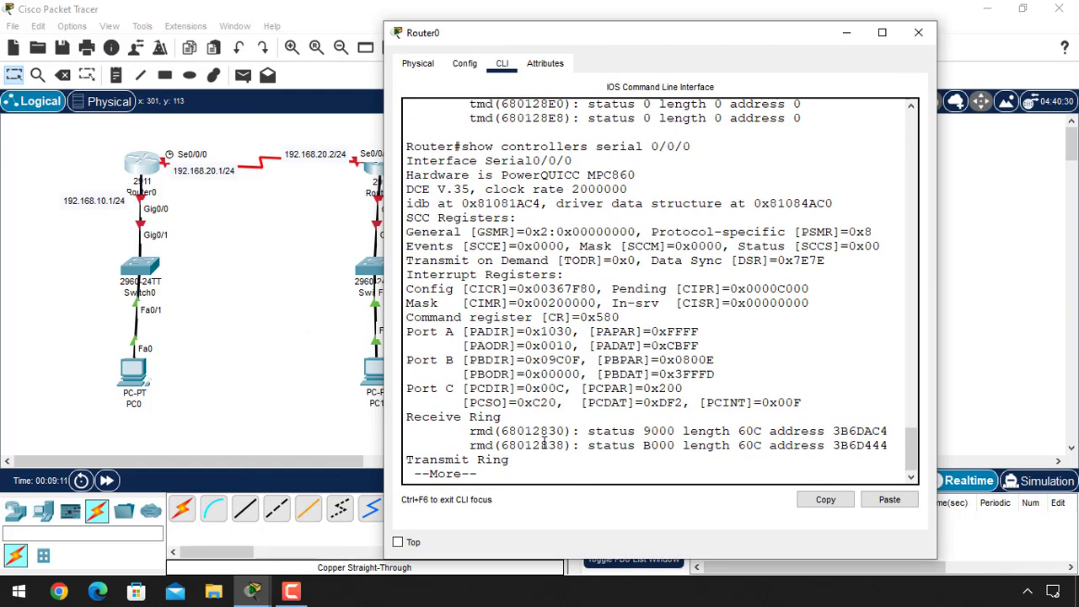
Quit the paged controller output in Router0's CLI and enter global configuration mode with configure terminal.
type("q")
key("BackSpace")
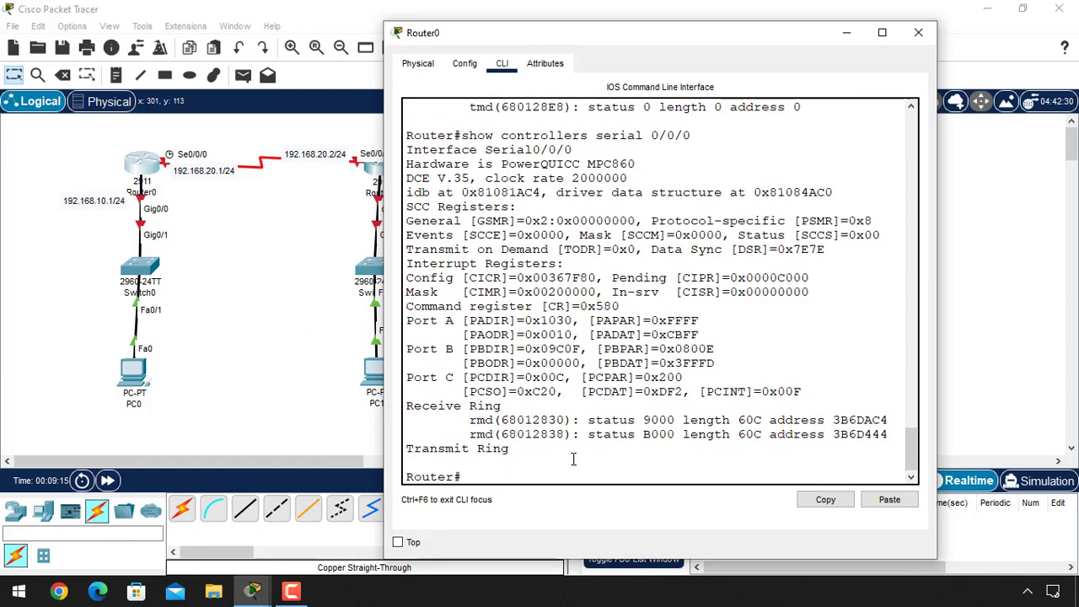
type("configure terminal")
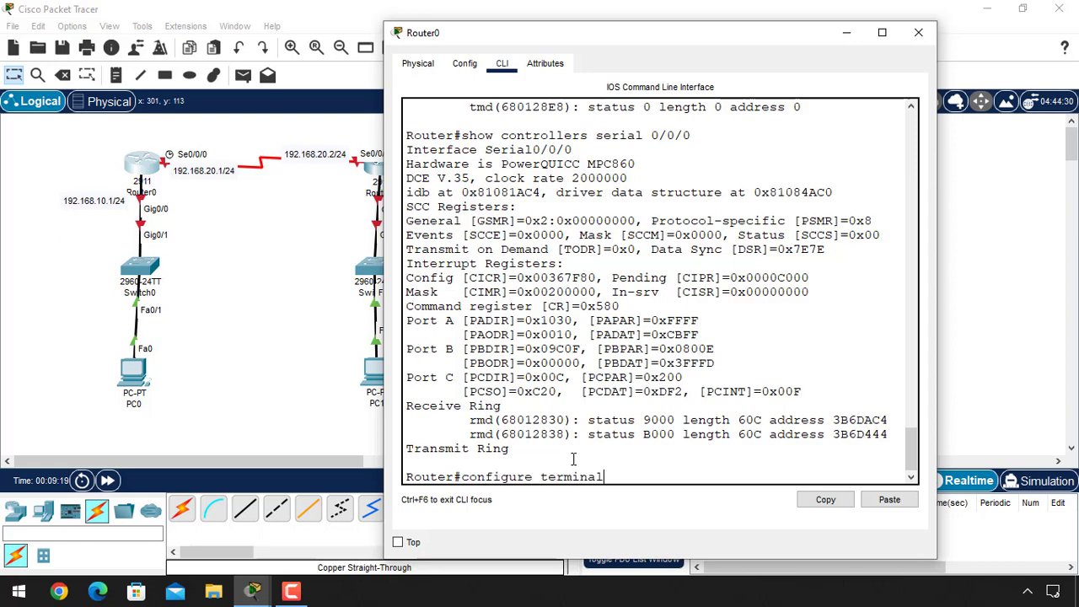
key("Return")
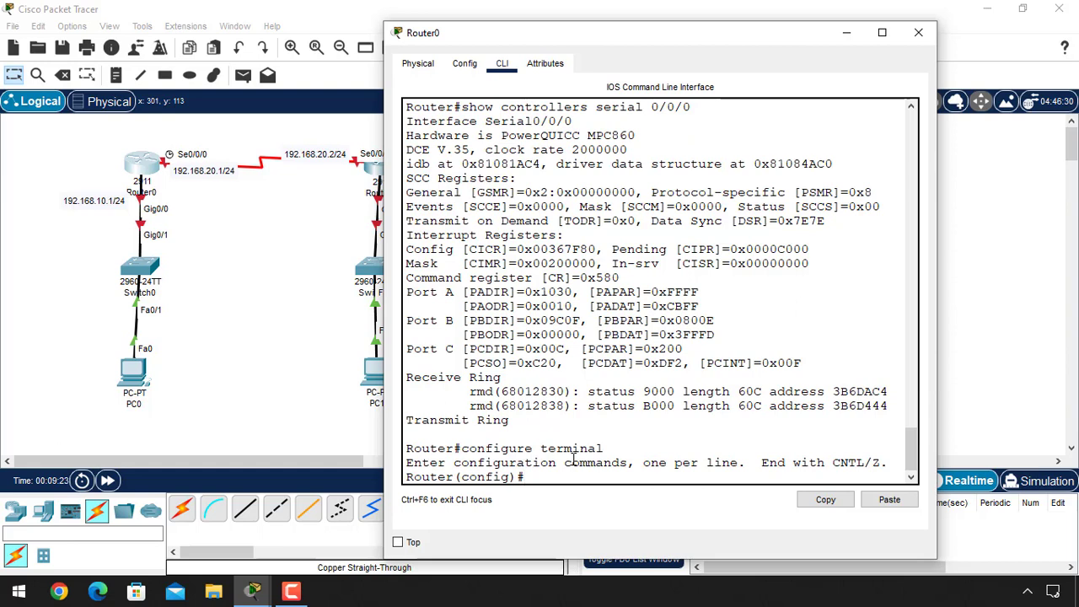
Enter Router0's interface serial 0/0/0 and enable it with no shutdown.
type("interface sei")
type("ial ")
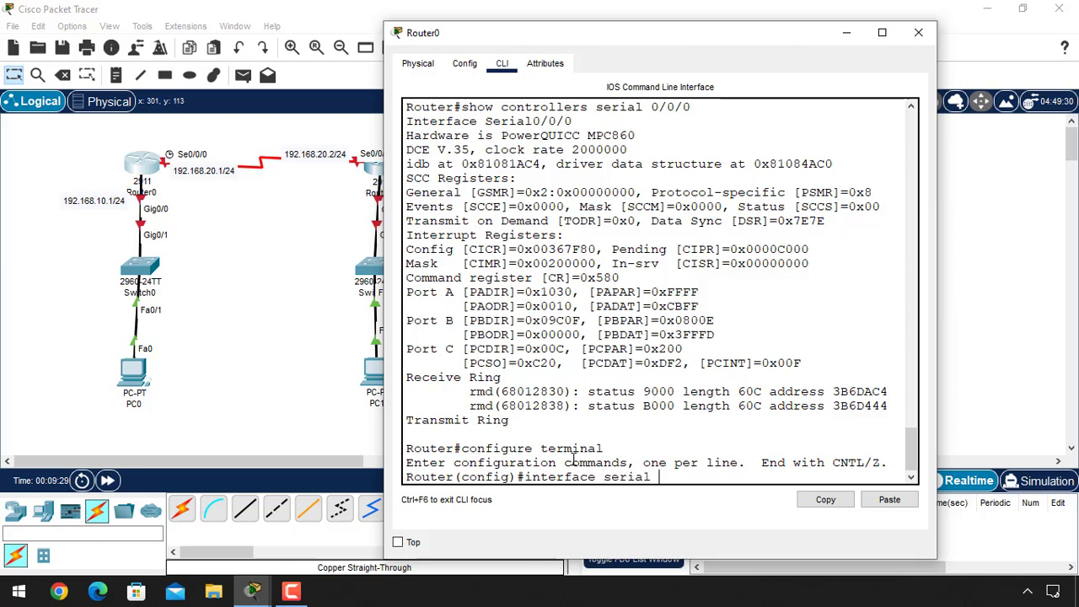
type("0/0/0")
key("Return")
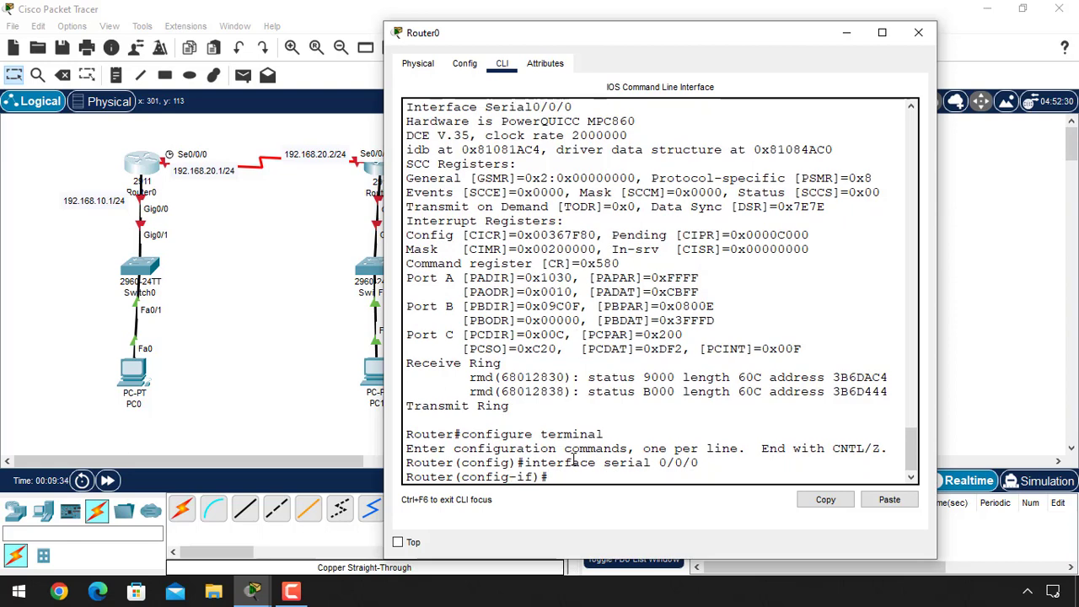
type("no shutdown")
key("Return")
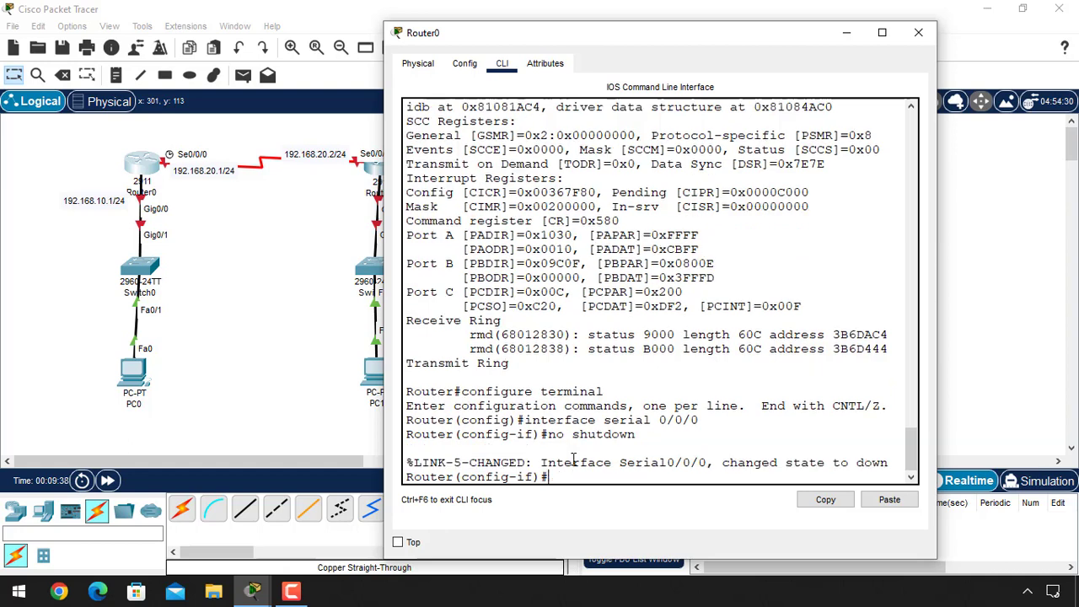
Assign IP address 192.168.20.1 with mask 255.255.255.0 to Router0's serial 0/0/0 interface.
type("ip address")
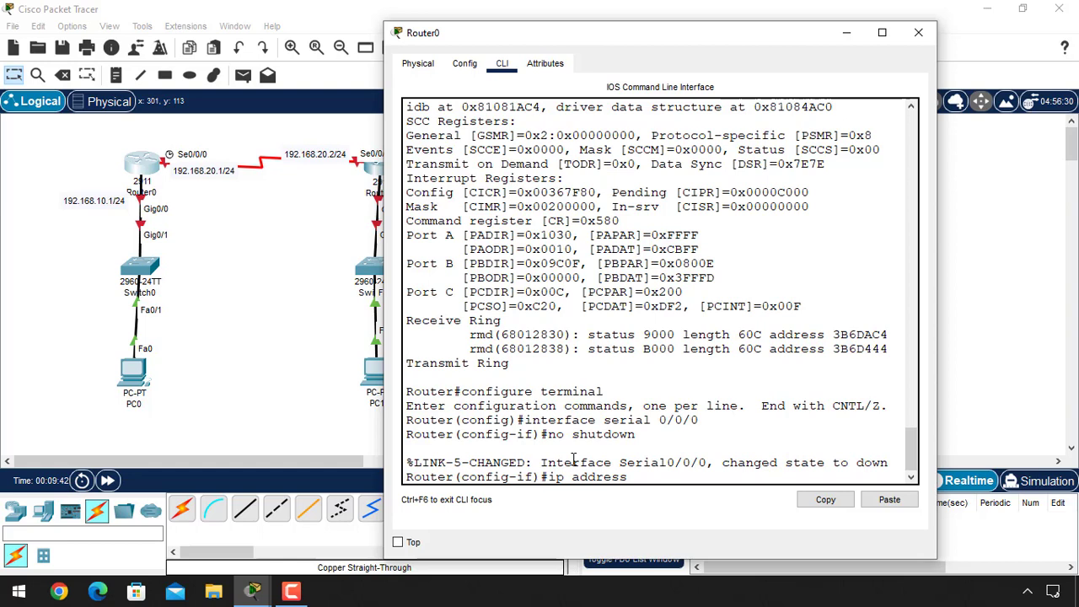
type(" 192.168.20.1 255.255.255.0")
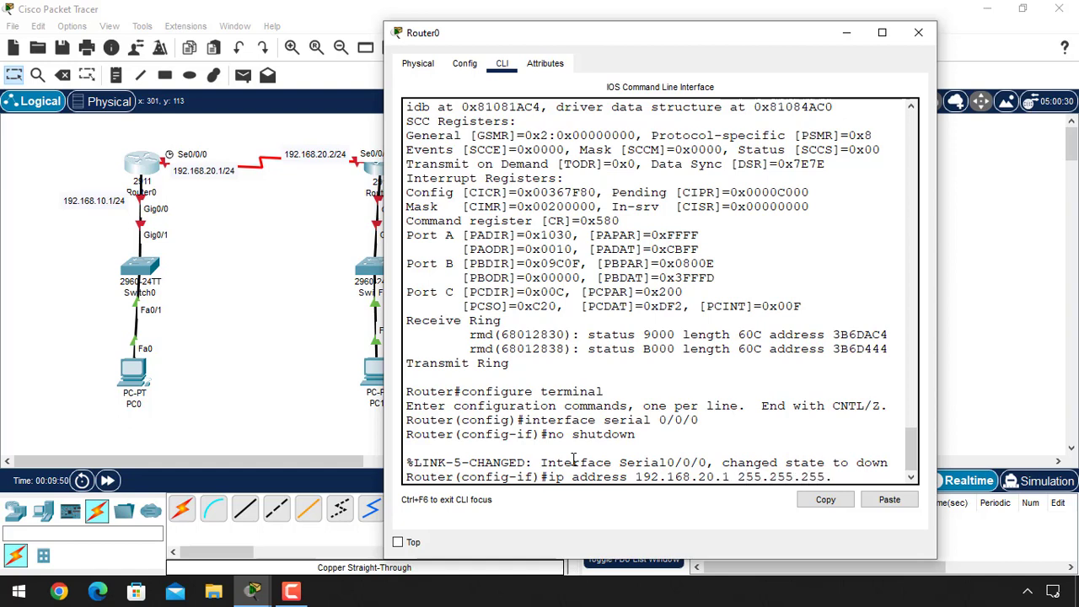
key("Return")
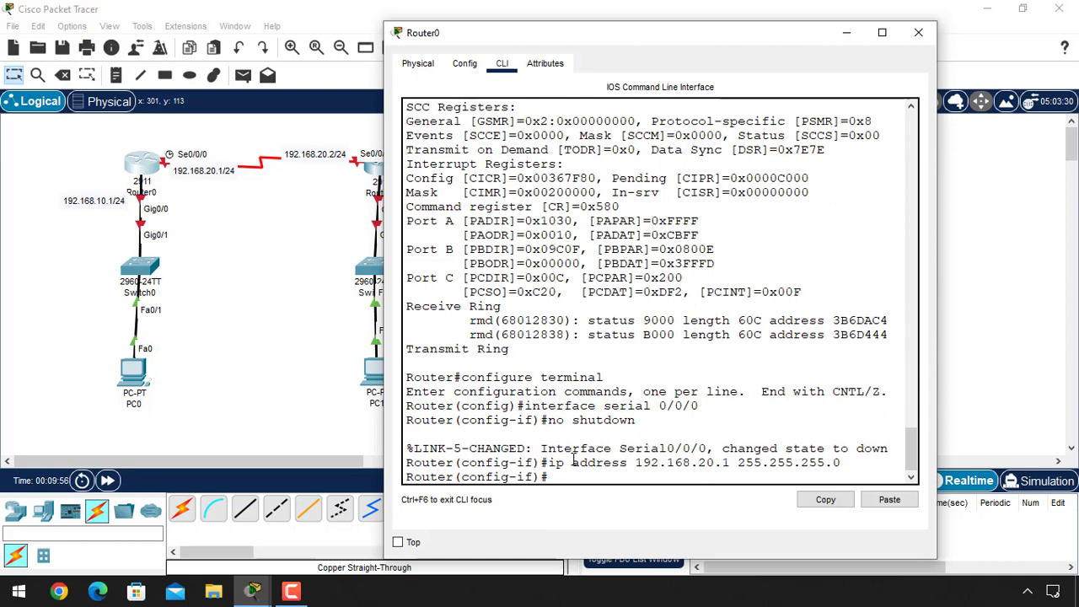
List the available clock rates, set the serial 0/0/0 clock rate to 72000 and exit the interface.
type("clock rate ?")
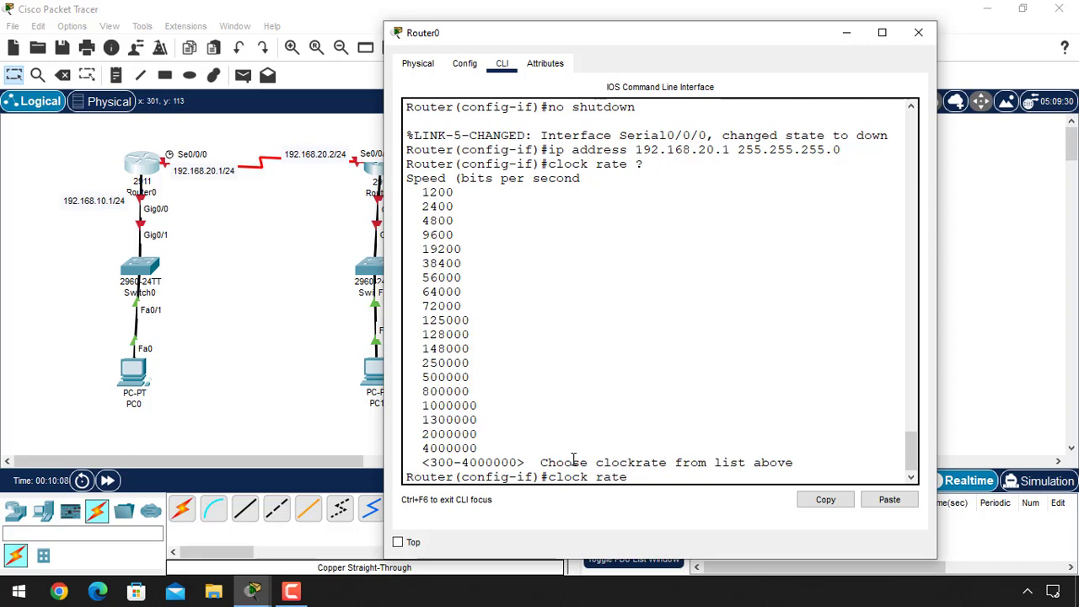
type("72000")
key("Return")
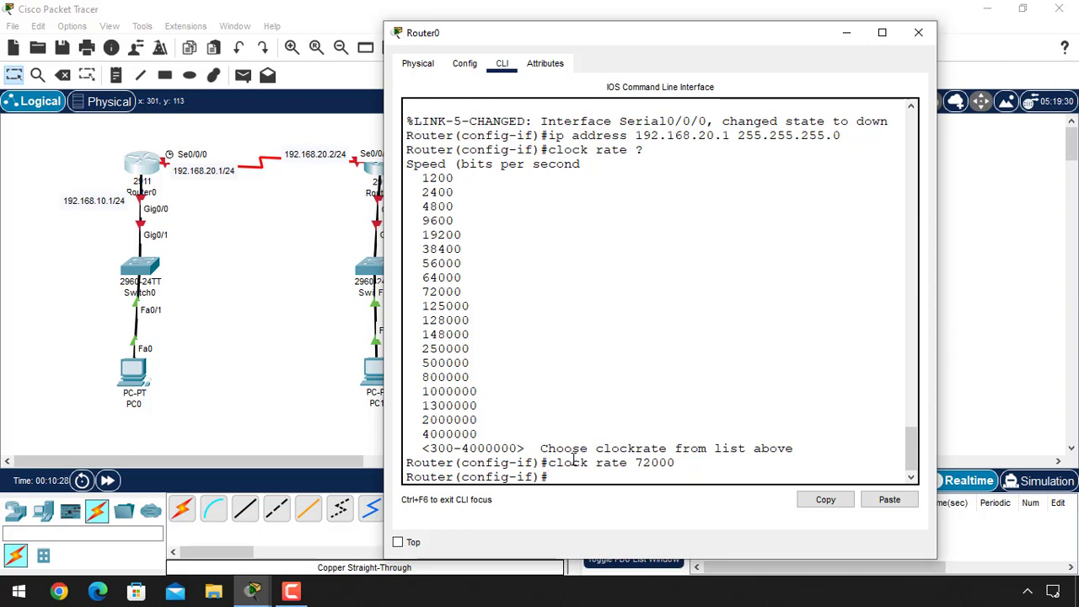
type("exit")
key("Return")
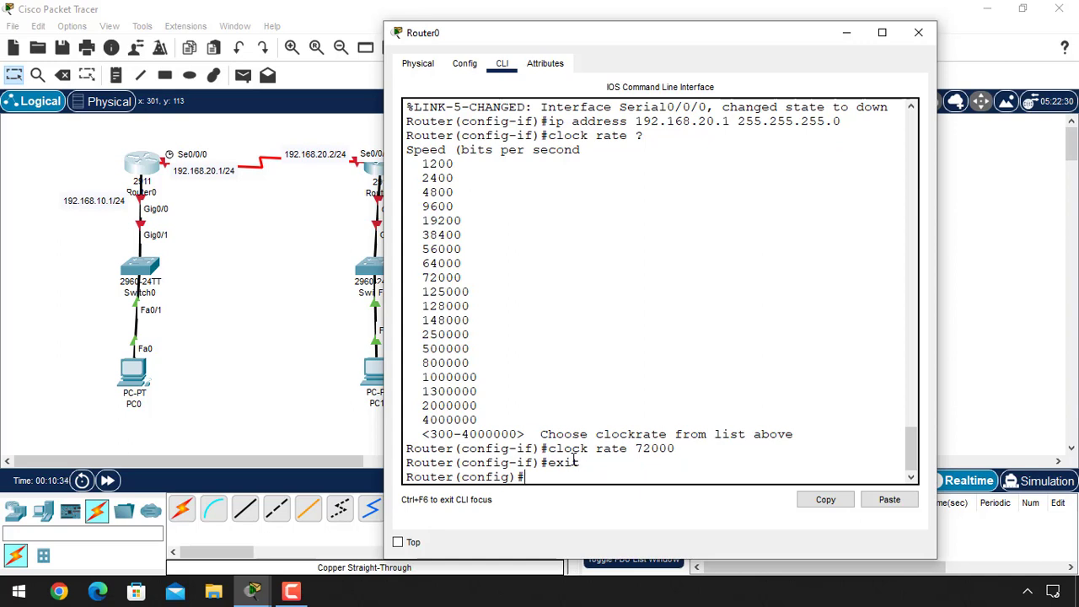
Enter Router0's interface gigabitethernet 0/0 and assign it IP address 192.168.10.1 with mask 255.255.255.0.
type("interface gigabit")
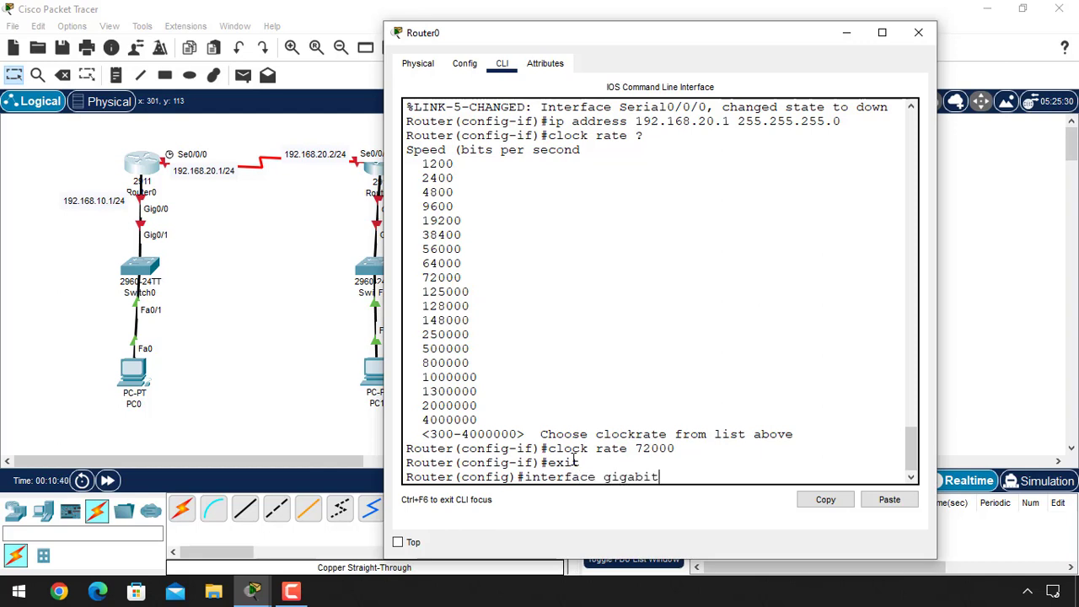
type("ethernet -")
key("BackSpace")
type("0/0")
key("Return")
type("ip address")
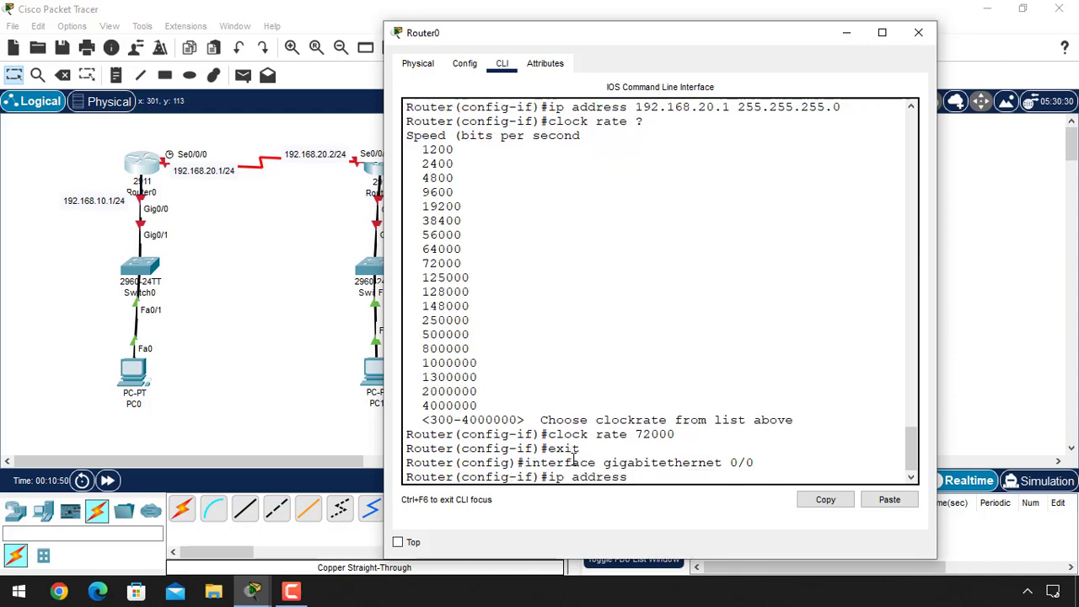
type(" 192.168.10.1 255.255.255.0")
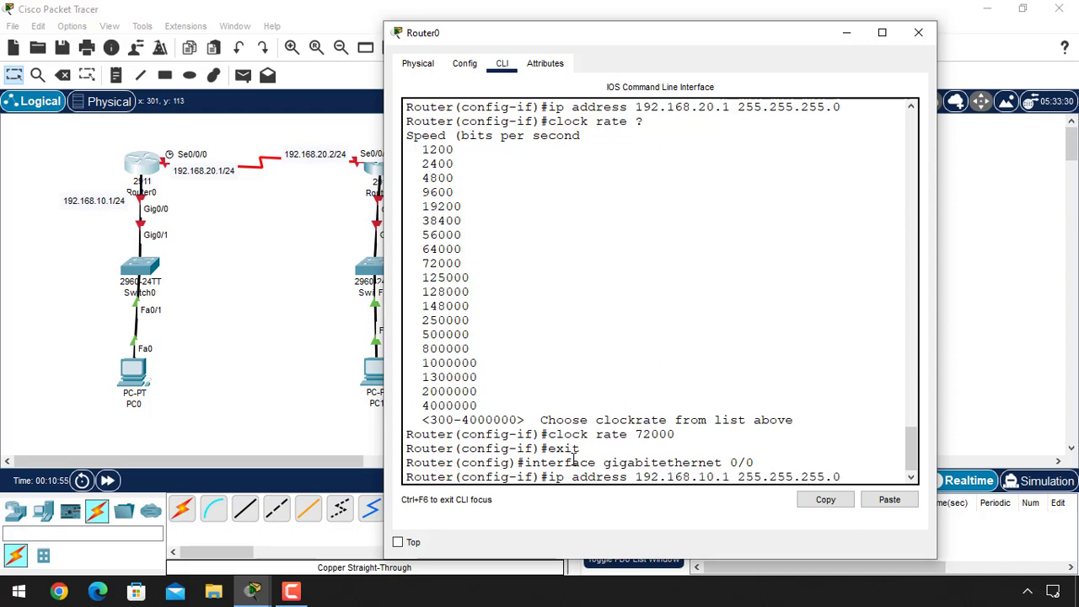
key("Return")
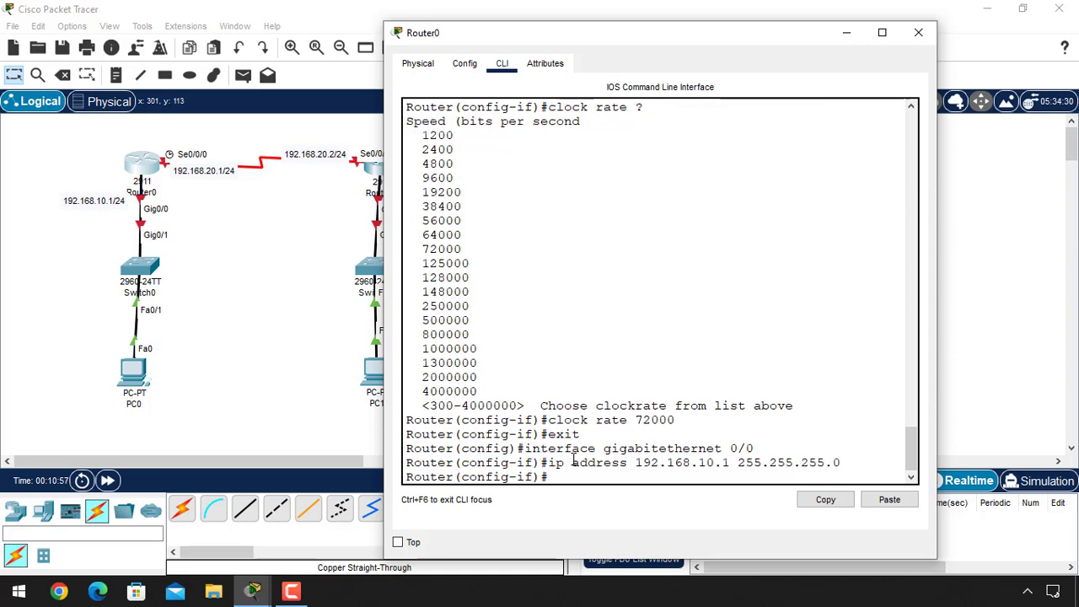
Enable Router0's gigabitethernet 0/0 with no shutdown and exit back to privileged EXEC mode.
type("no shutdown")
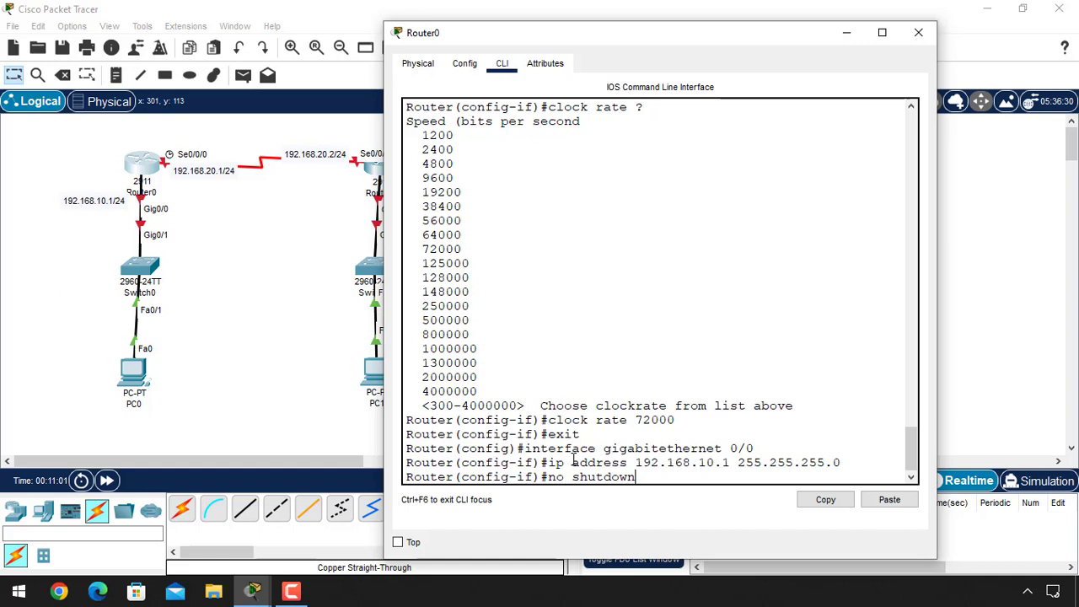
key("Return")
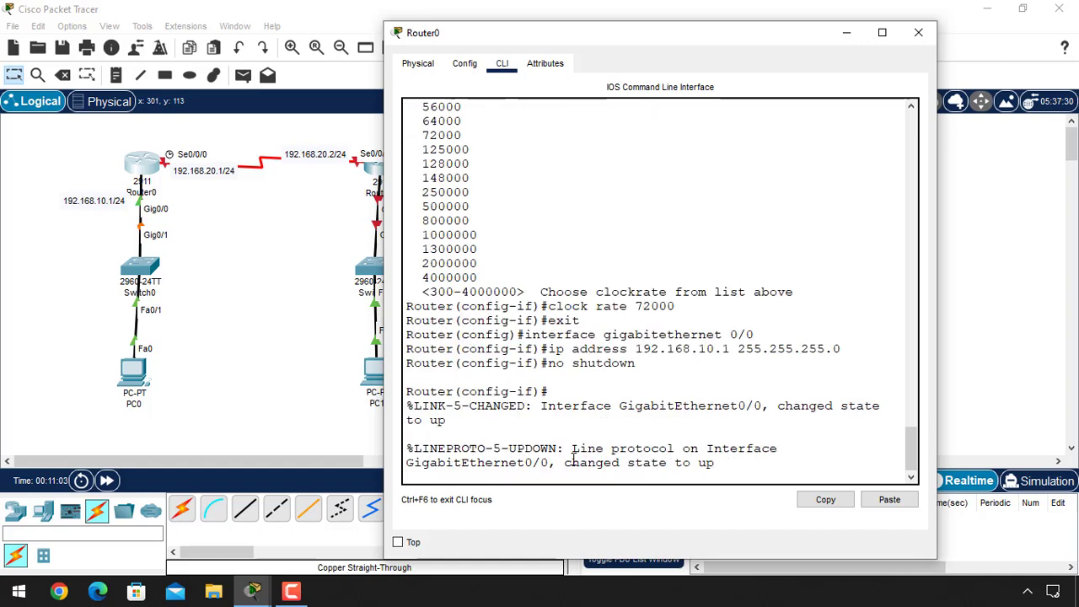
key("Return")
key("Return")
type("exit")
key("Return")
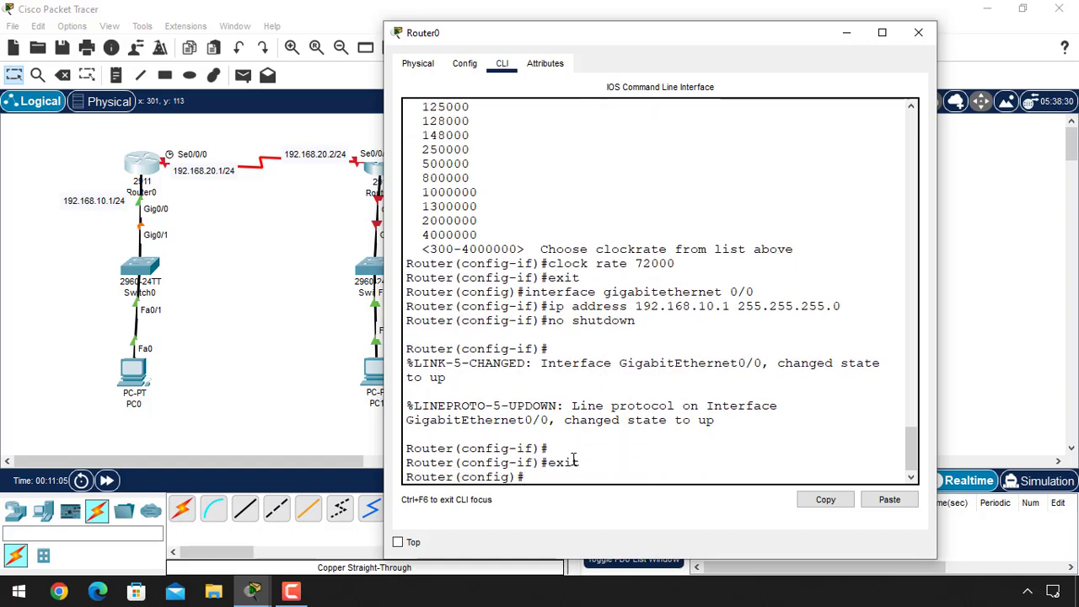
type("exit")
key("Return")
key("Return")
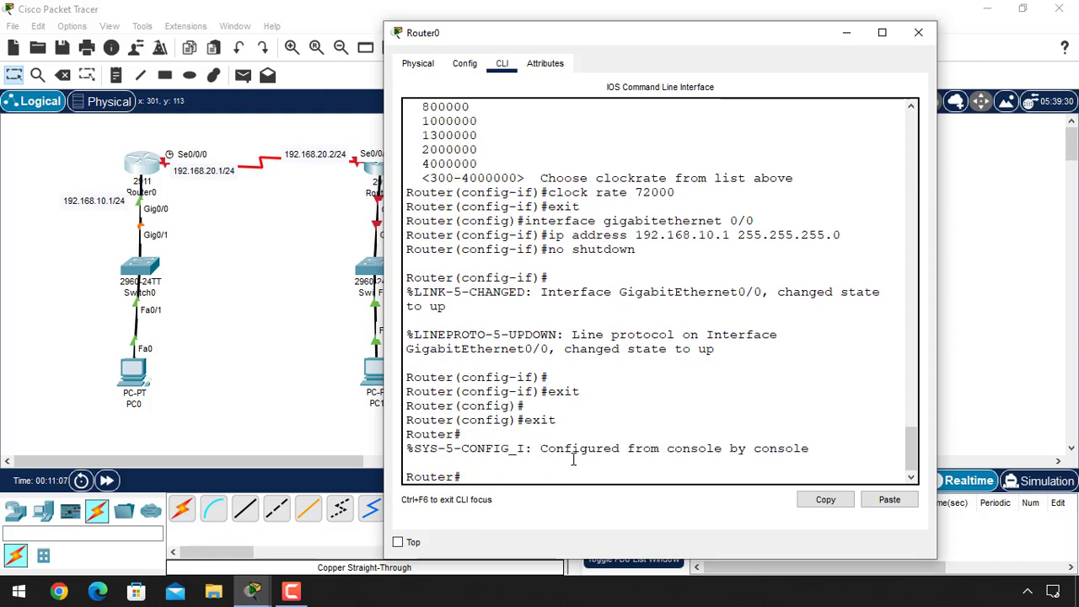
Save Router0's running configuration to the startup configuration and close its window.
type("copy runn")
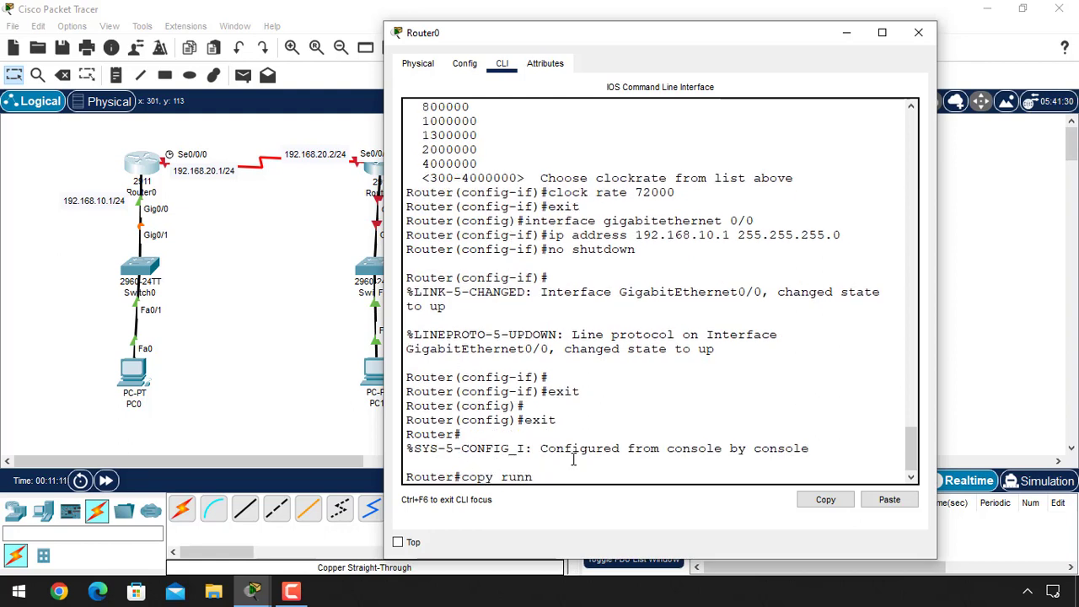
type("ing-config")
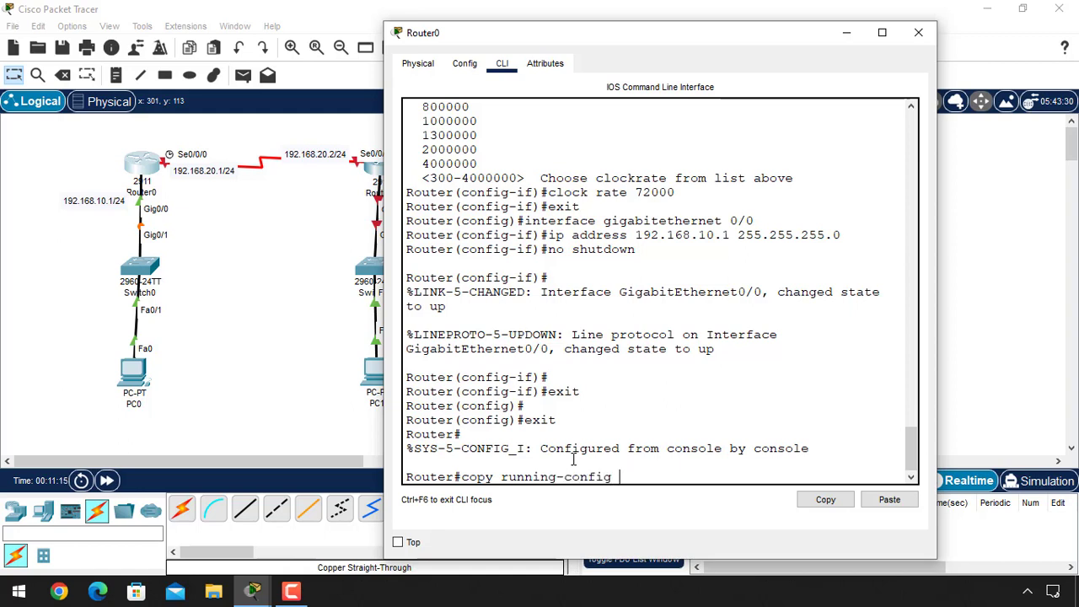
type(" startup-cofig")
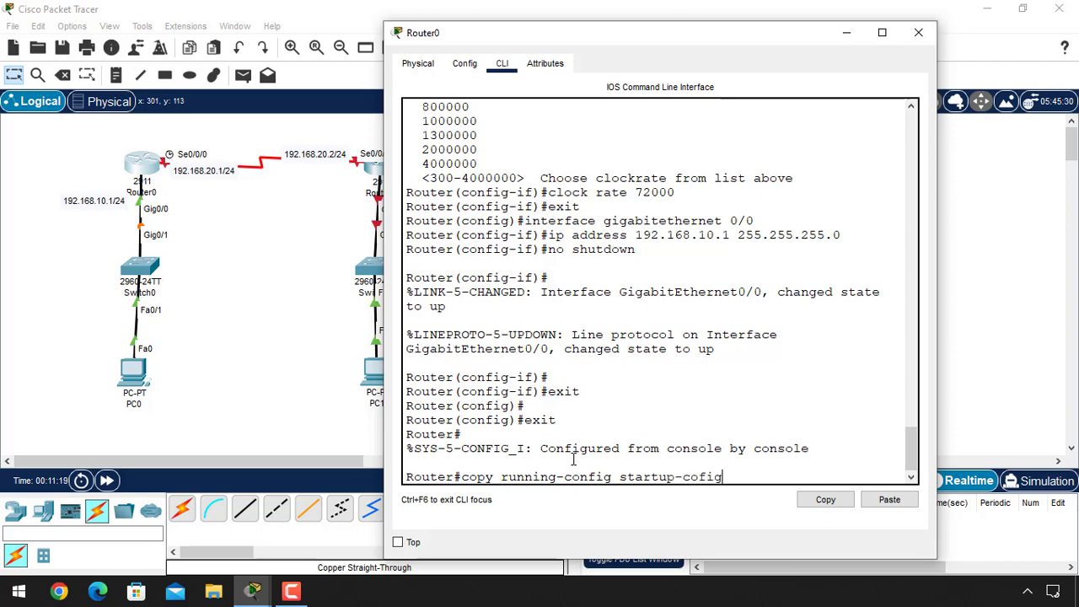
key("BackSpace")
key("BackSpace")
type("nfig")
key("Return")
key("Return")
key("Return")
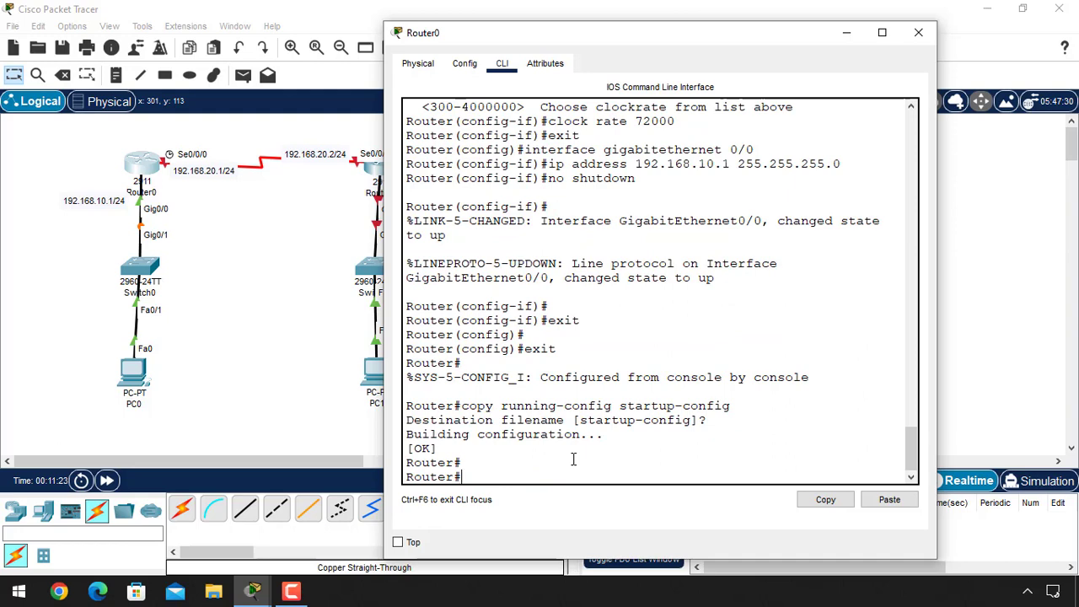
left_click(918, 33)
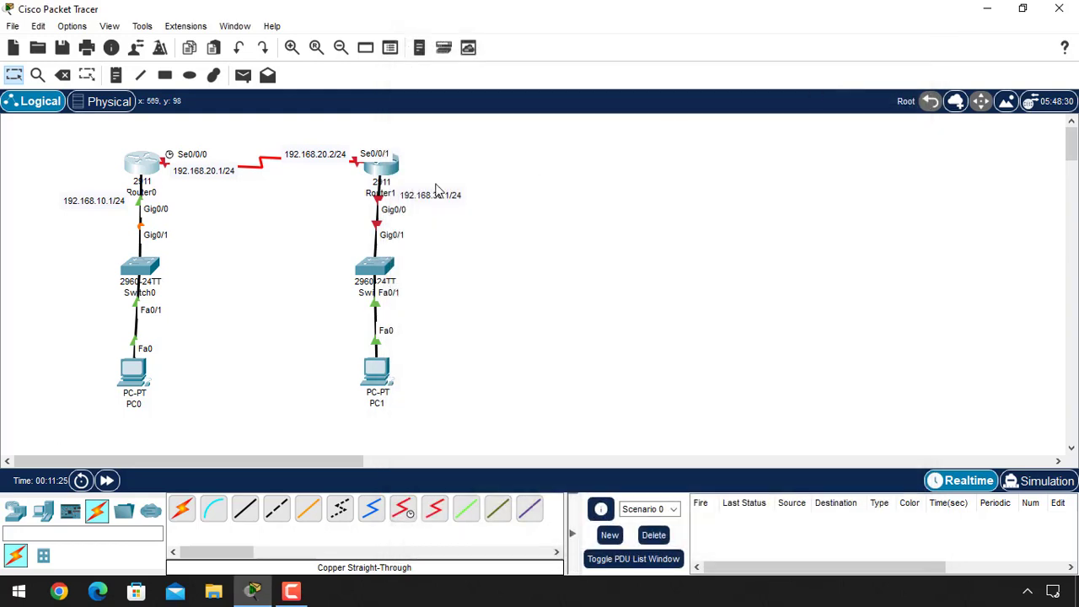
Open Router1's command line and answer no to the initial configuration dialog.
left_click(384, 167)
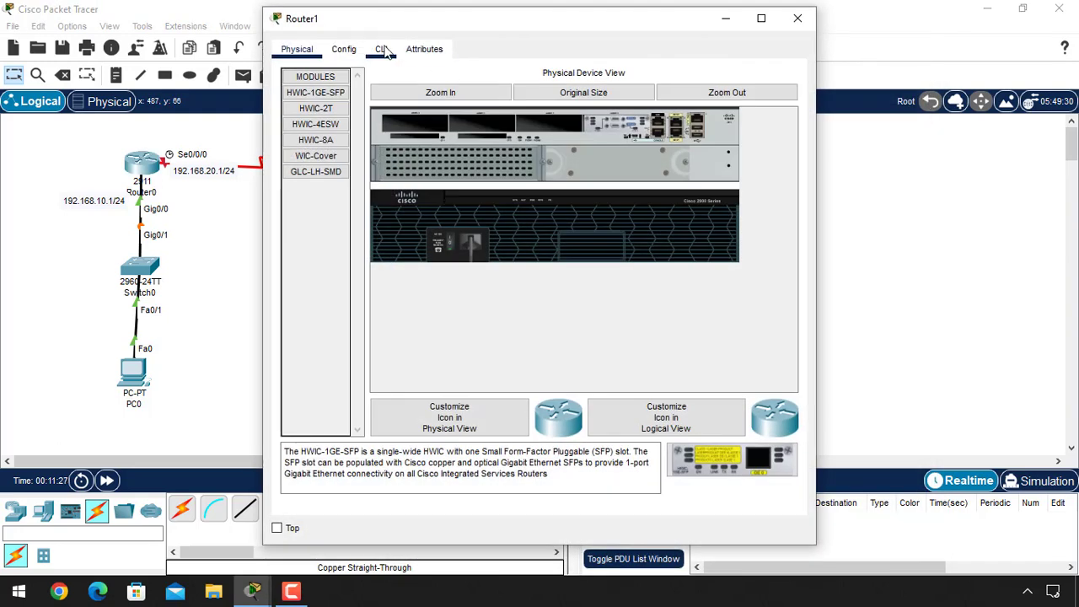
left_click(384, 50)
left_click_drag(534, 22, 784, 63)
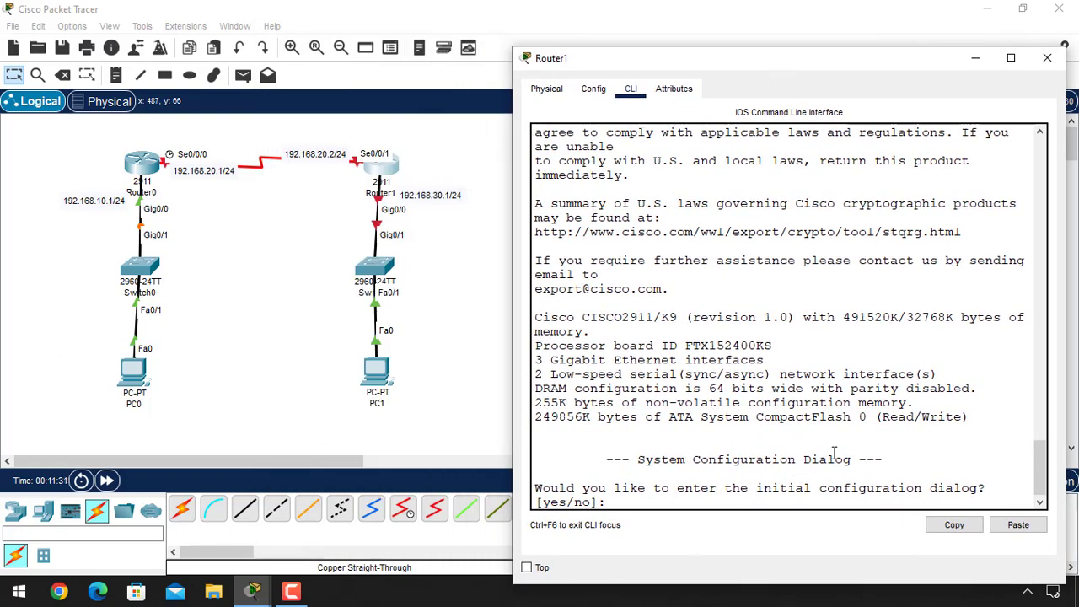
type("no")
key("Return")
key("Return")
key("Return")
Enter privileged EXEC mode and global configuration mode on Router1.
type("eanb")
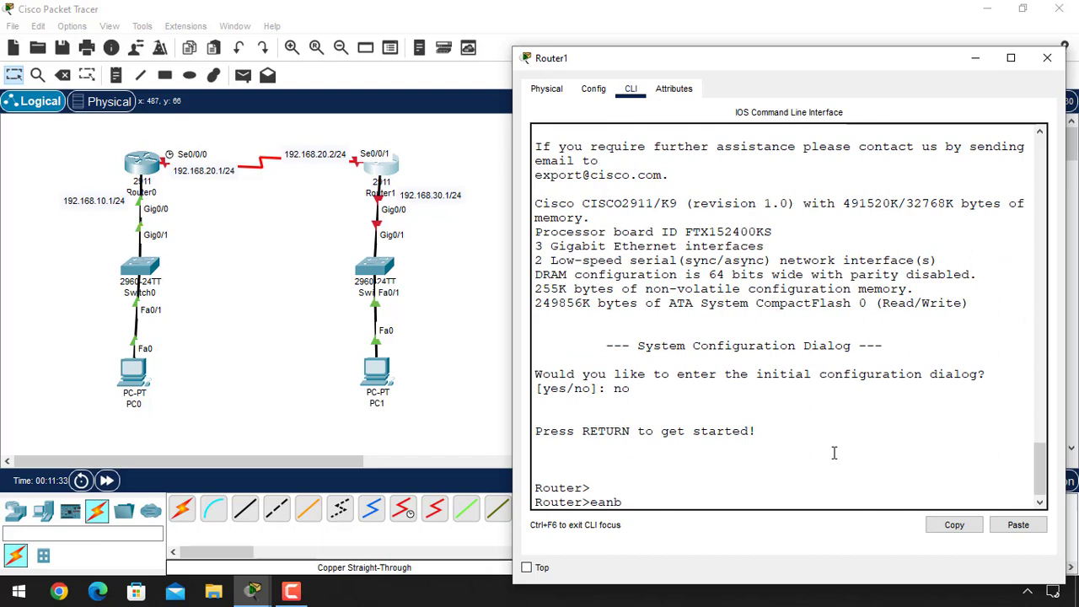
key("BackSpace")
key("BackSpace")
key("BackSpace")
type("nable")
key("Return")
type("co")
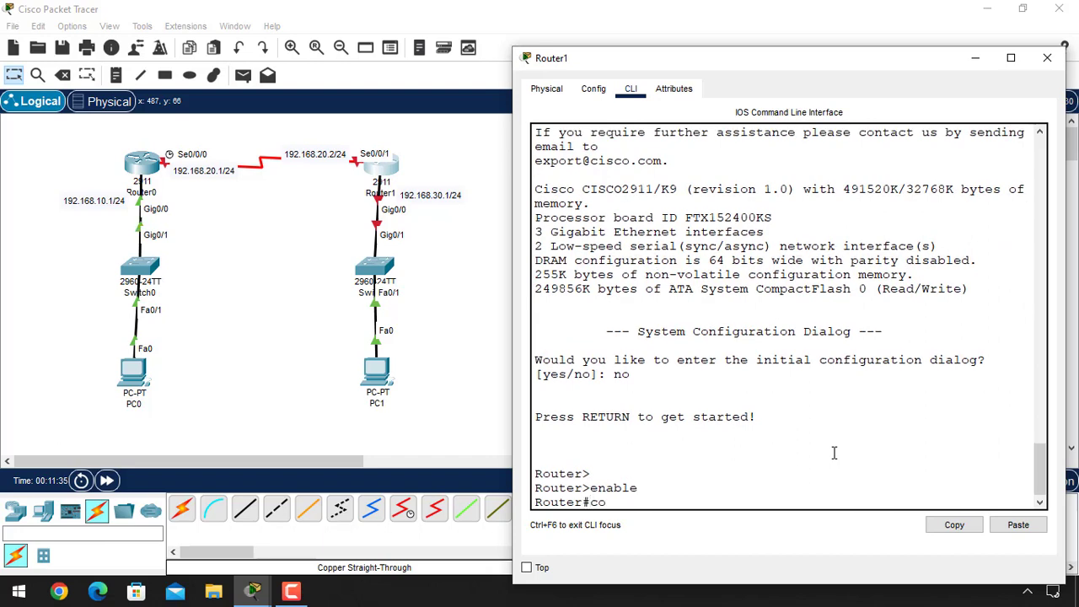
type("nfigure terminal")
key("Return")
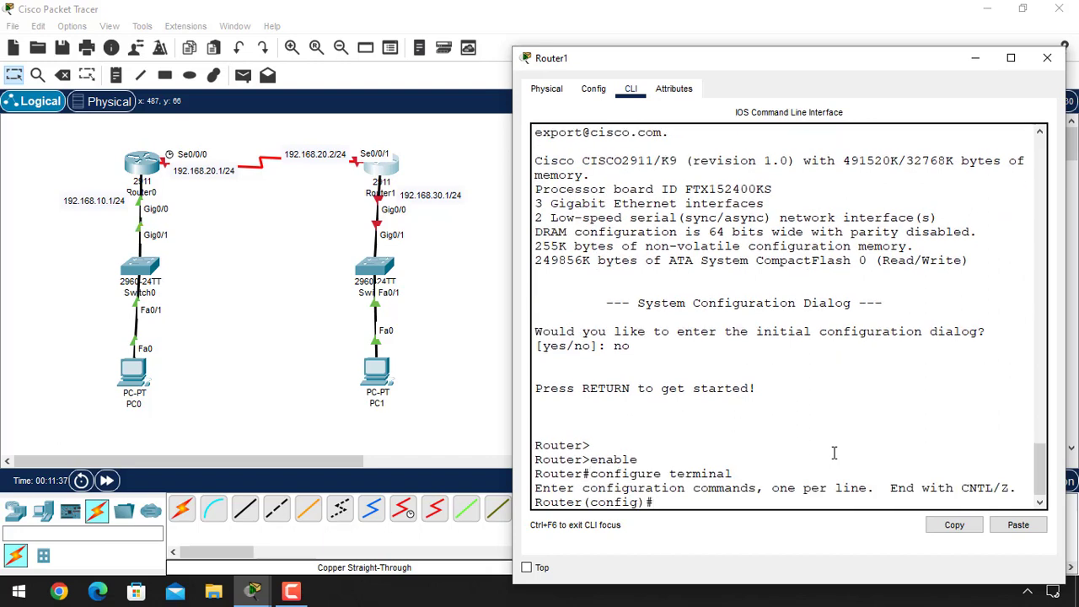
Enter Router1's interface serial 0/0/1 and enable it with no shutdown.
type("interface")
key("BackSpace")
type("s")
key("BackSpace")
key("BackSpace")
key("BackSpace")
type("ce serial /")
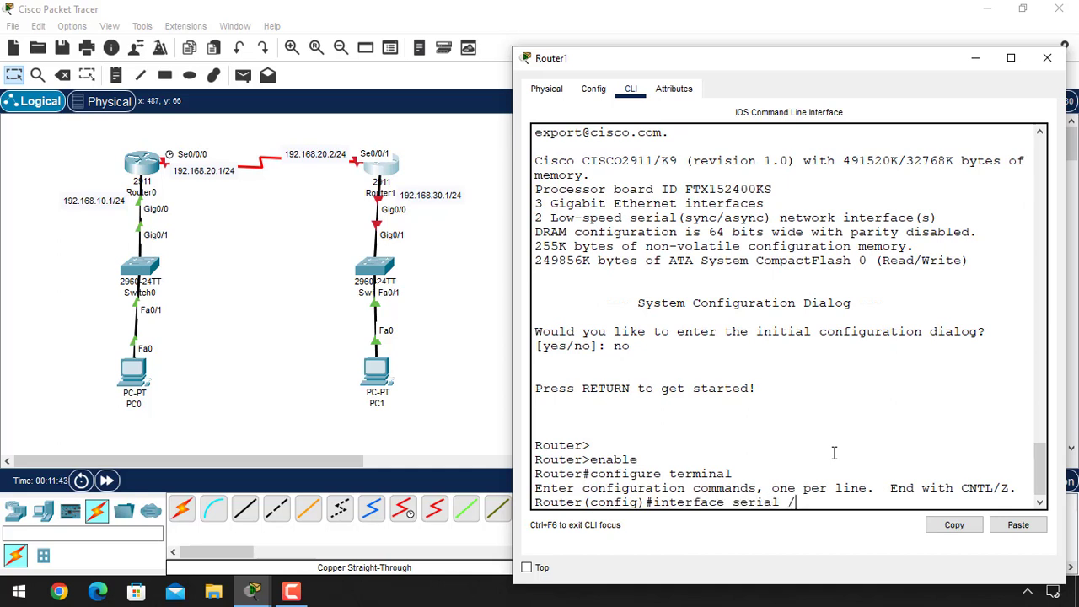
key("BackSpace")
type("0/0/1")
key("Return")
type("no shutdown")
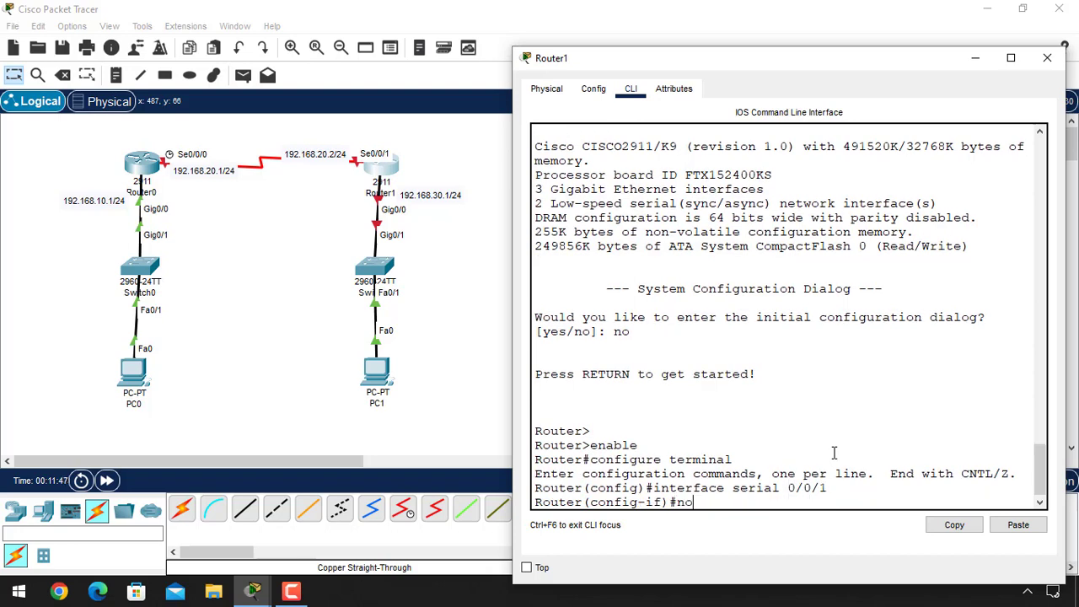
key("Return")
key("Return")
key("Return")
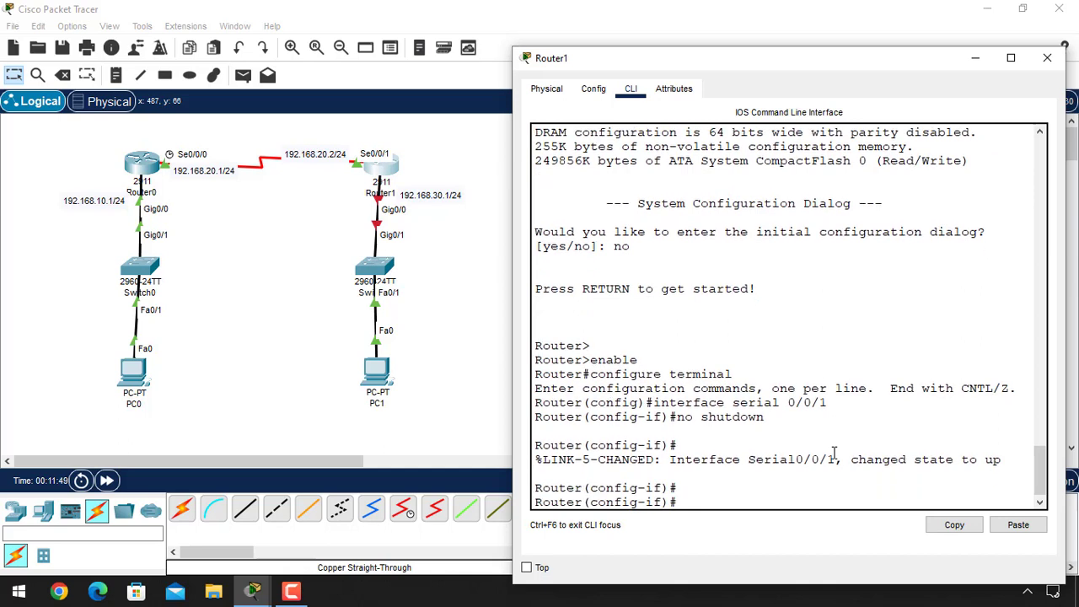
Assign IP address 192.168.20.2 with mask 255.255.255.0 to Router1's serial 0/0/1 interface.
type("ip address")
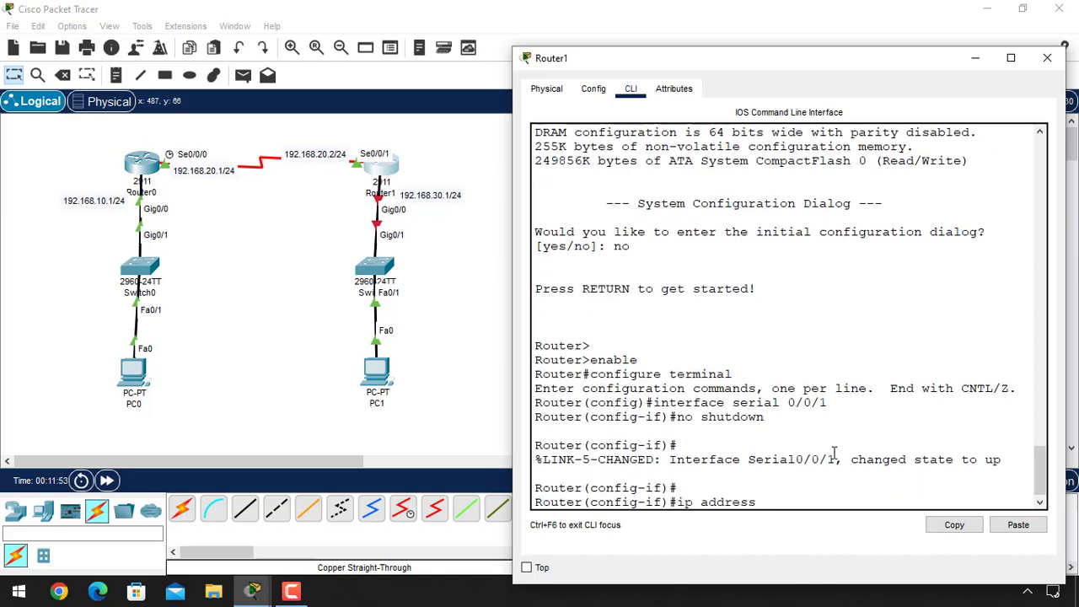
type(" 192.168.20.2")
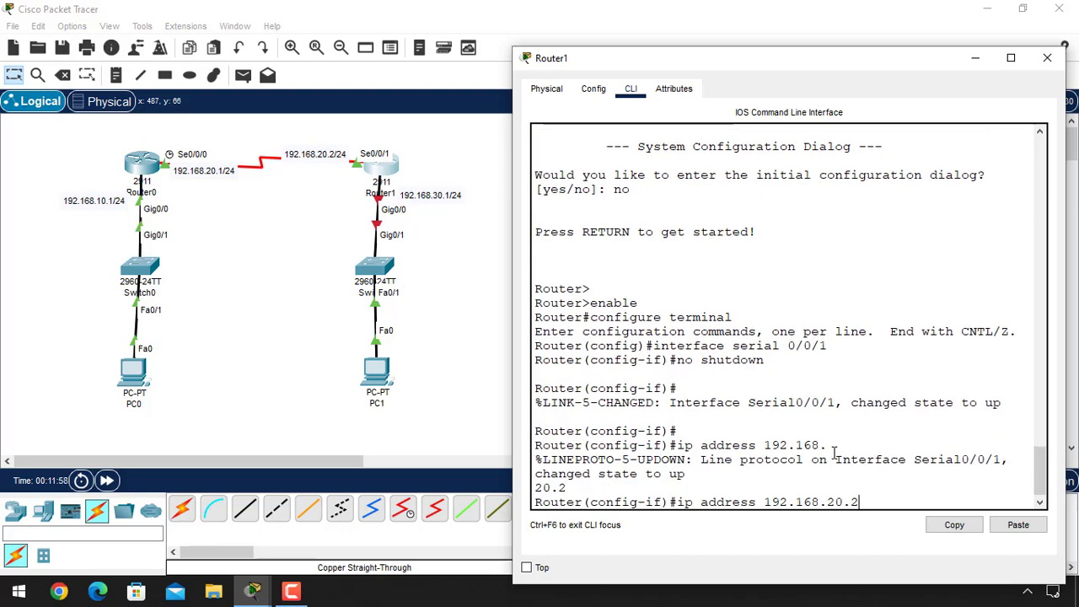
type(" 255.255.255.0")
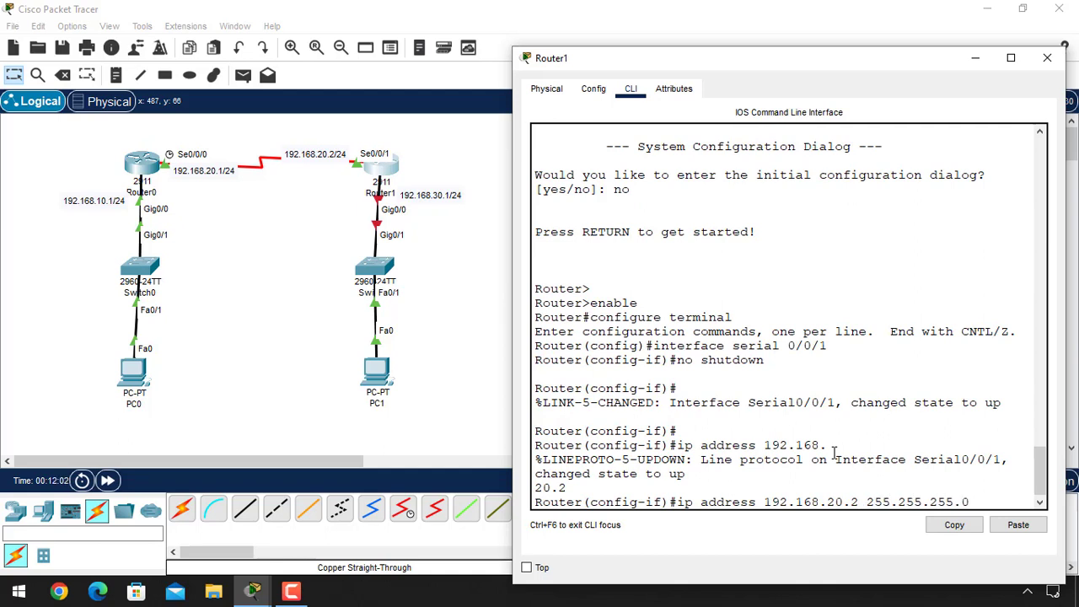
key("Return")
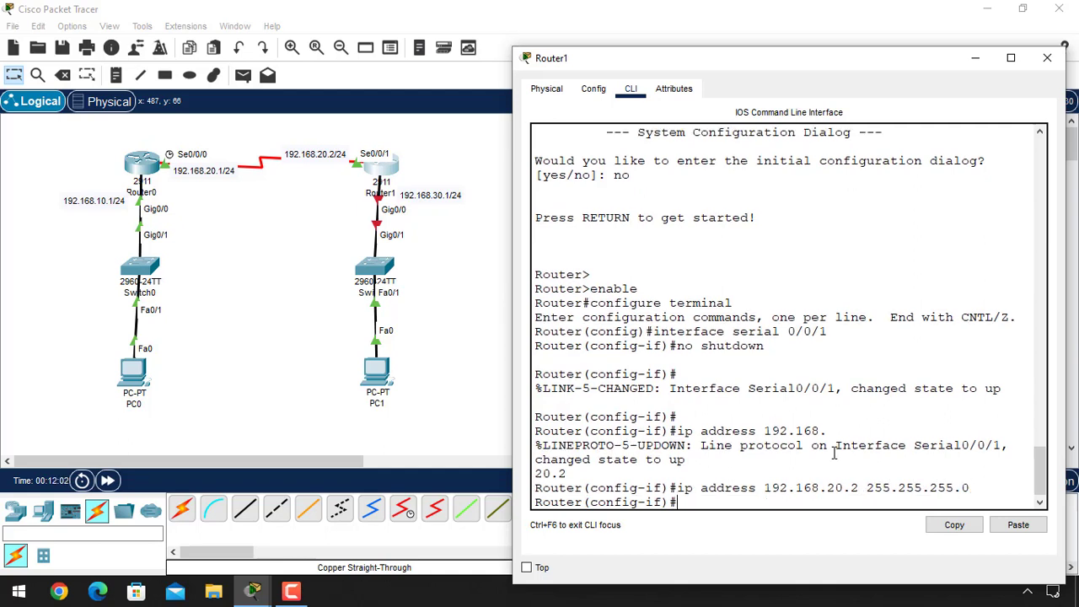
type("no sh")
key("BackSpace")
key("BackSpace")
key("BackSpace")
key("BackSpace")
key("BackSpace")
Exit the serial interface and assign IP address 192.168.30.1 with mask 255.255.255.0 to Router1's interface gigabitethernet 0/0.
type("exit")
key("Return")
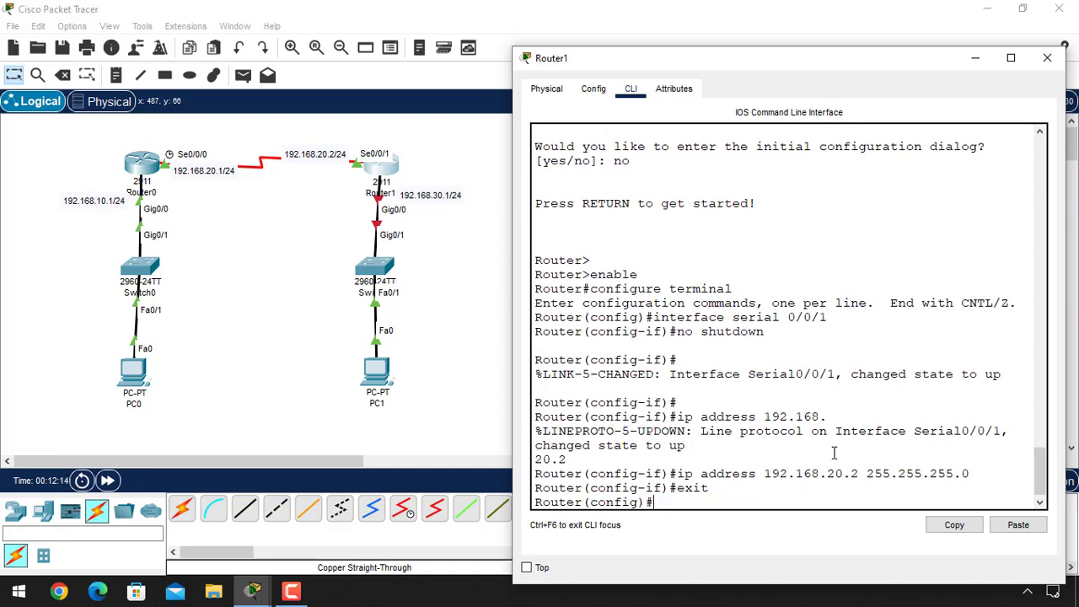
type("interface gigabit")
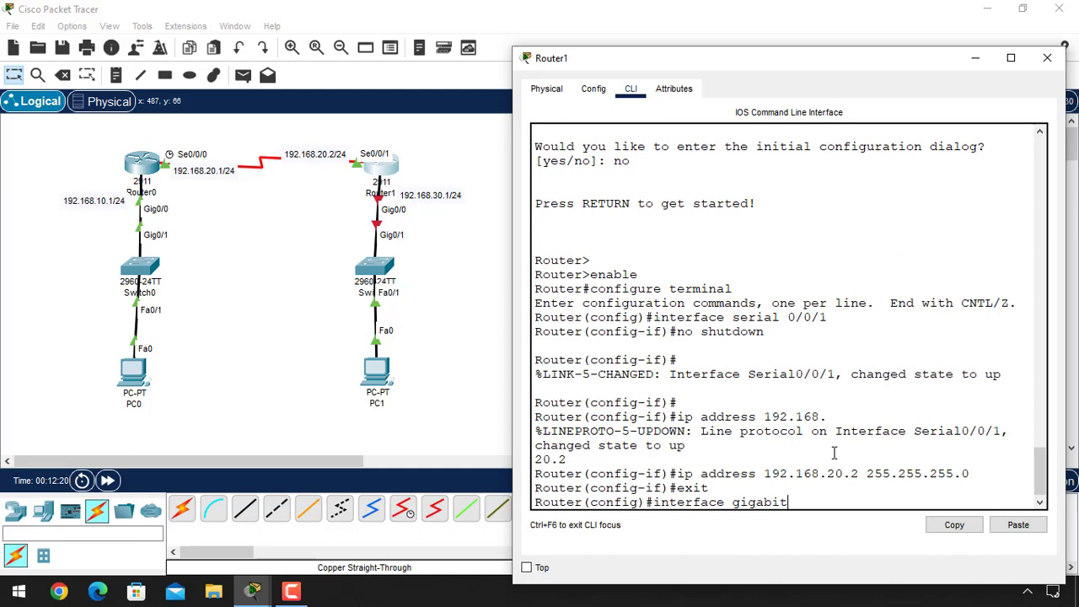
type("ethernet 0/0")
key("Return")
type("ip a")
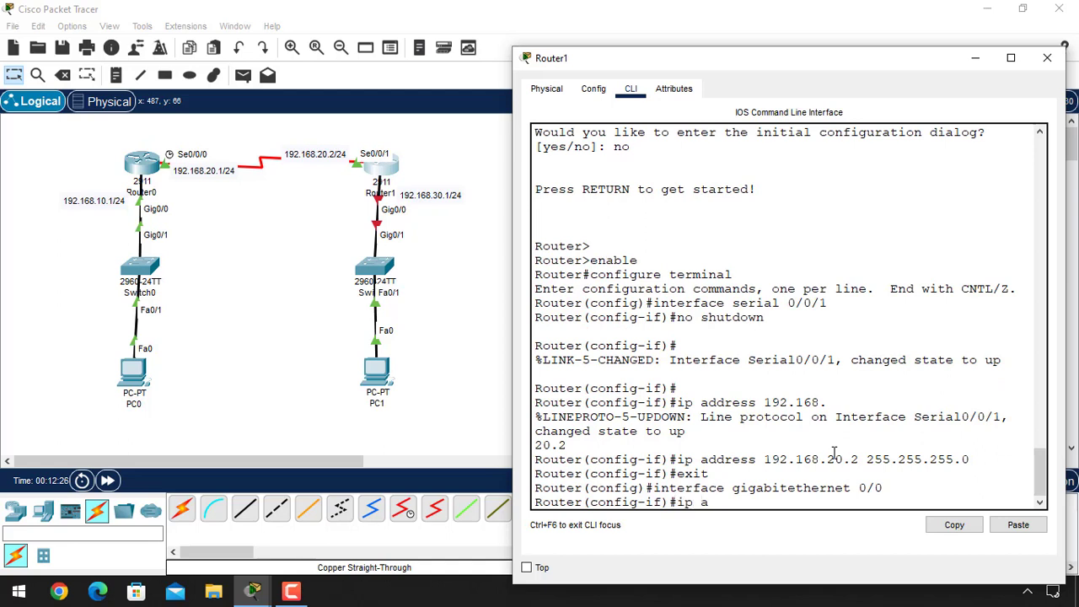
type("ddress 192")
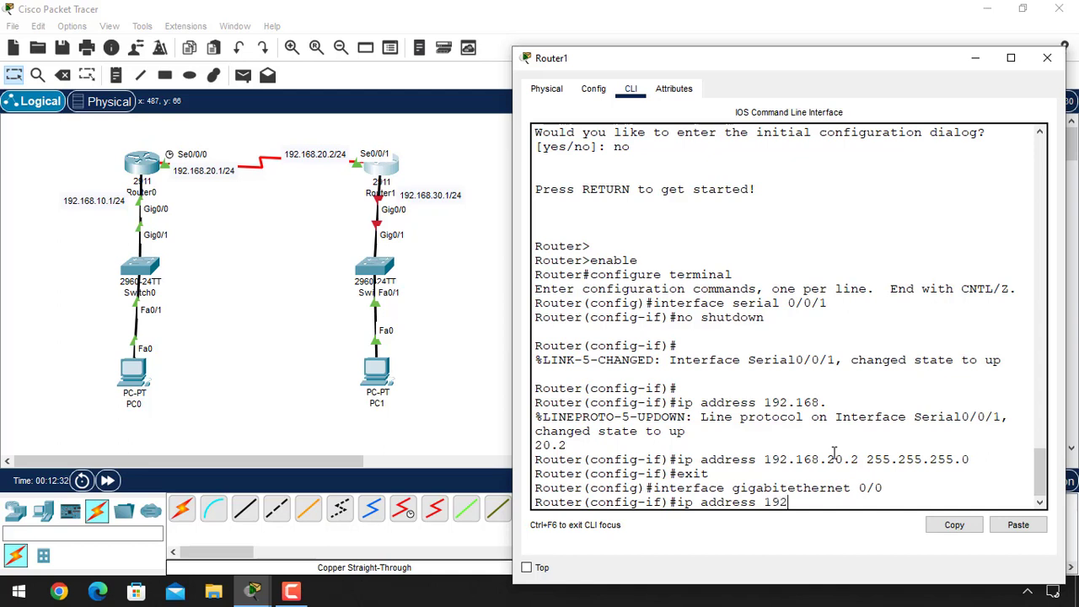
type(".168.30.1 255.255.255.0")
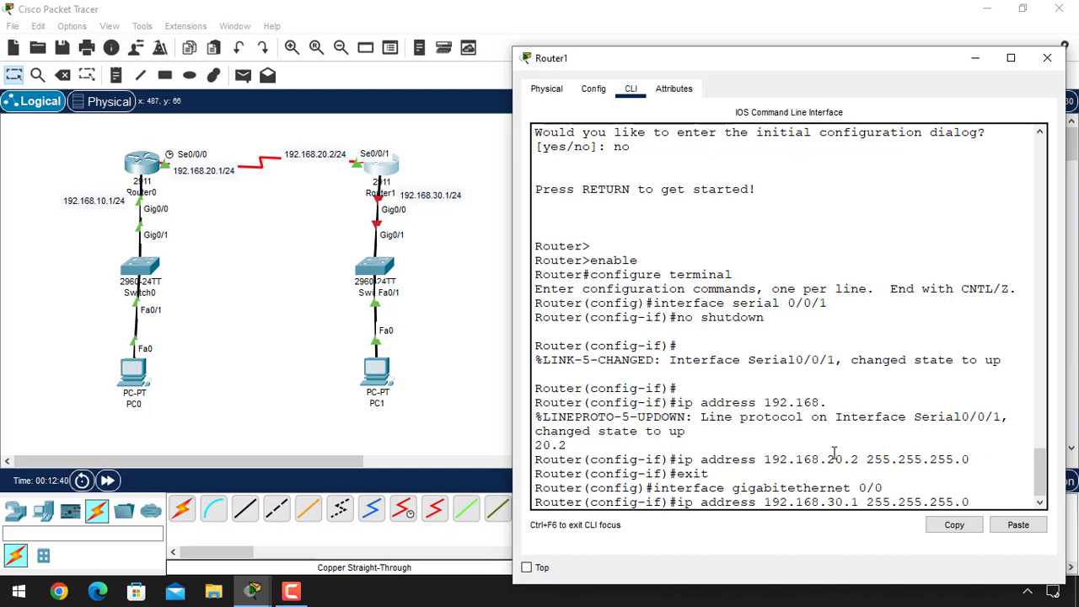
key("Return")
Enable Router1's gigabitethernet 0/0 with no shutdown and exit back to privileged EXEC mode.
type("no shutdown")
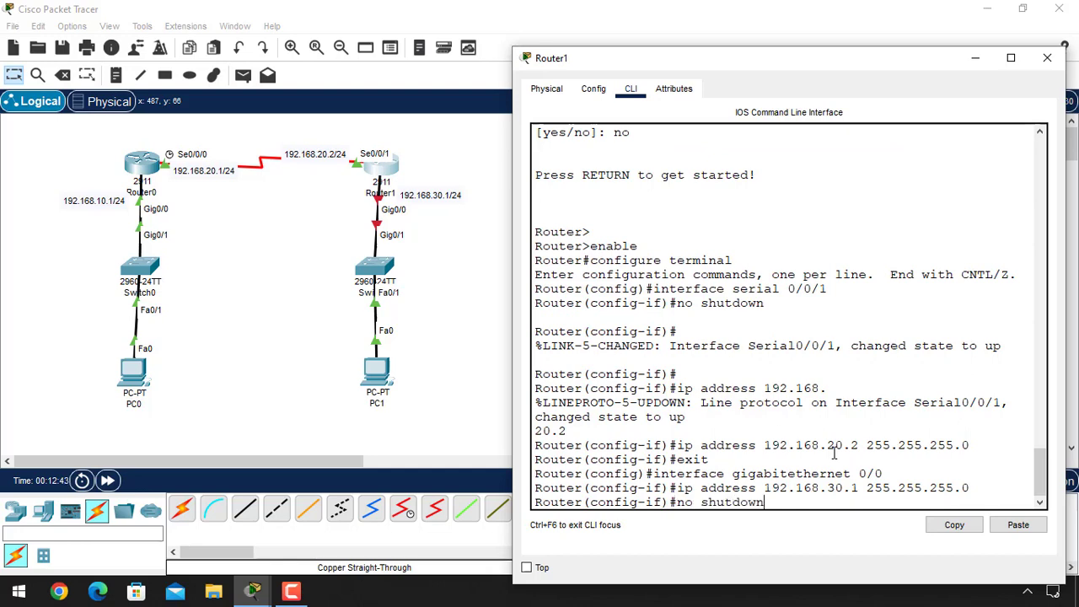
key("Return")
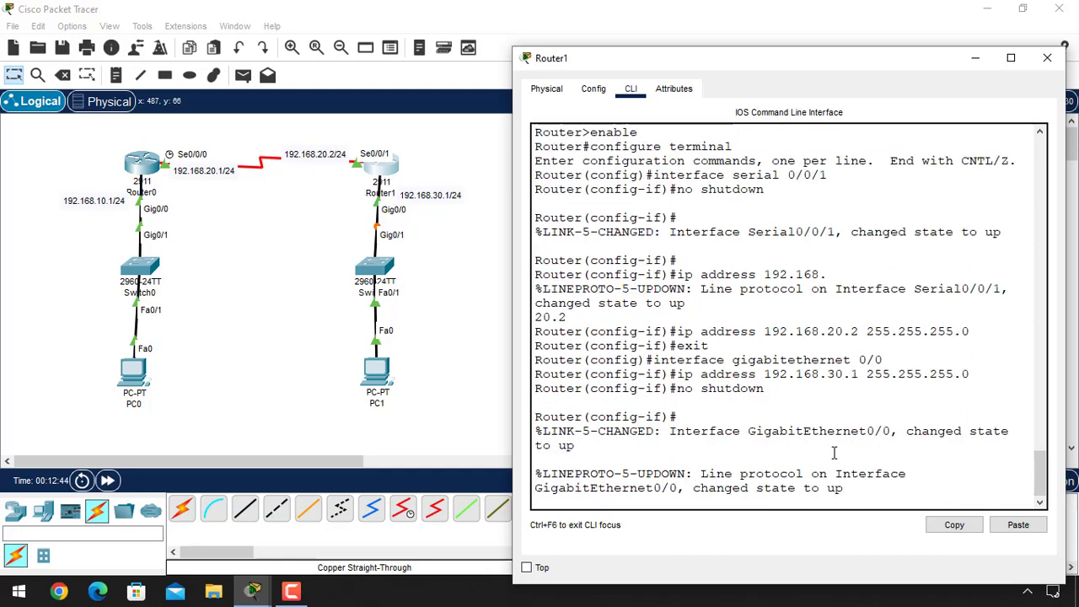
key("Return")
type("exit")
key("Return")
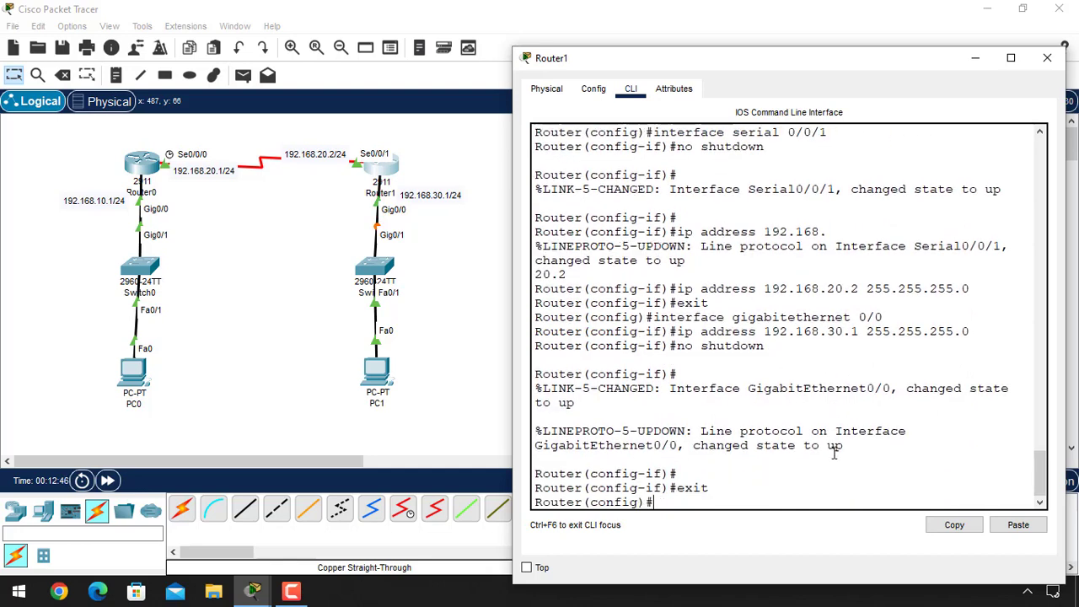
type("exit")
key("Return")
key("Return")
key("Return")
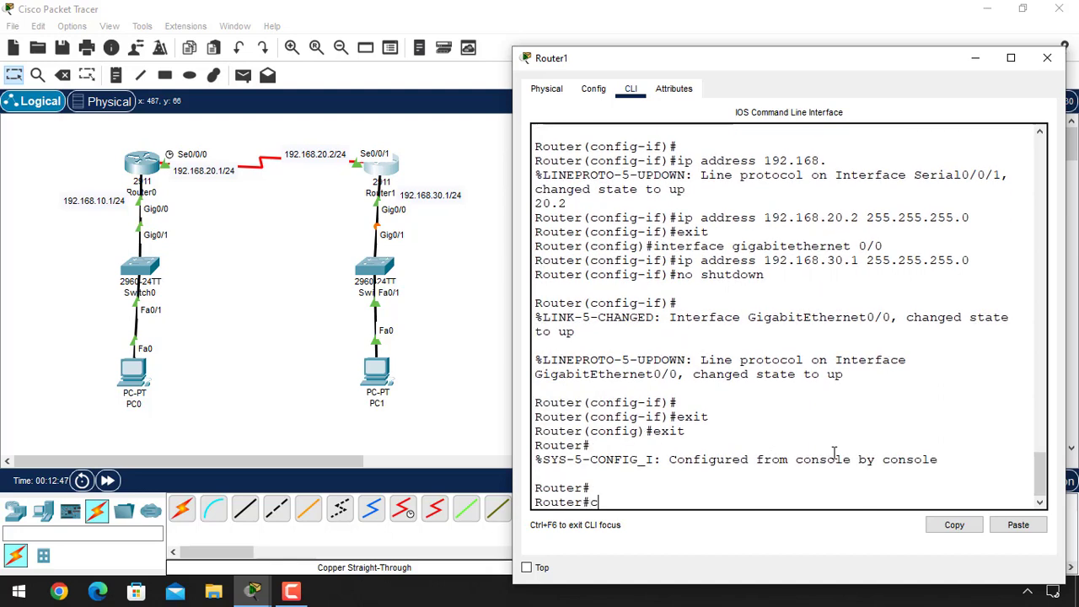
Save Router1's running configuration to the startup configuration and close its window.
type("copy running")
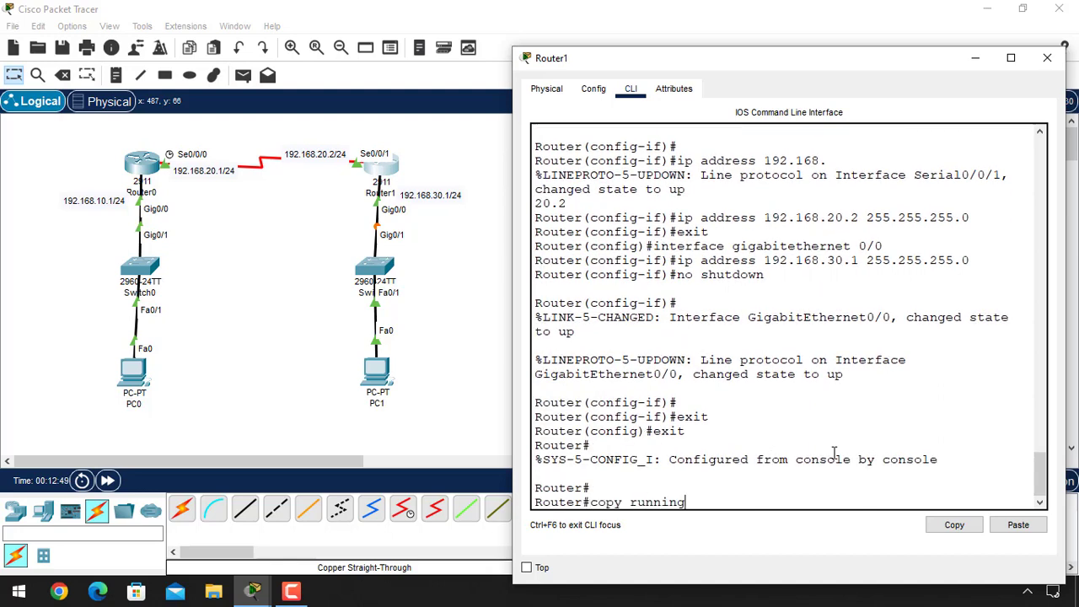
type("-config startup-config")
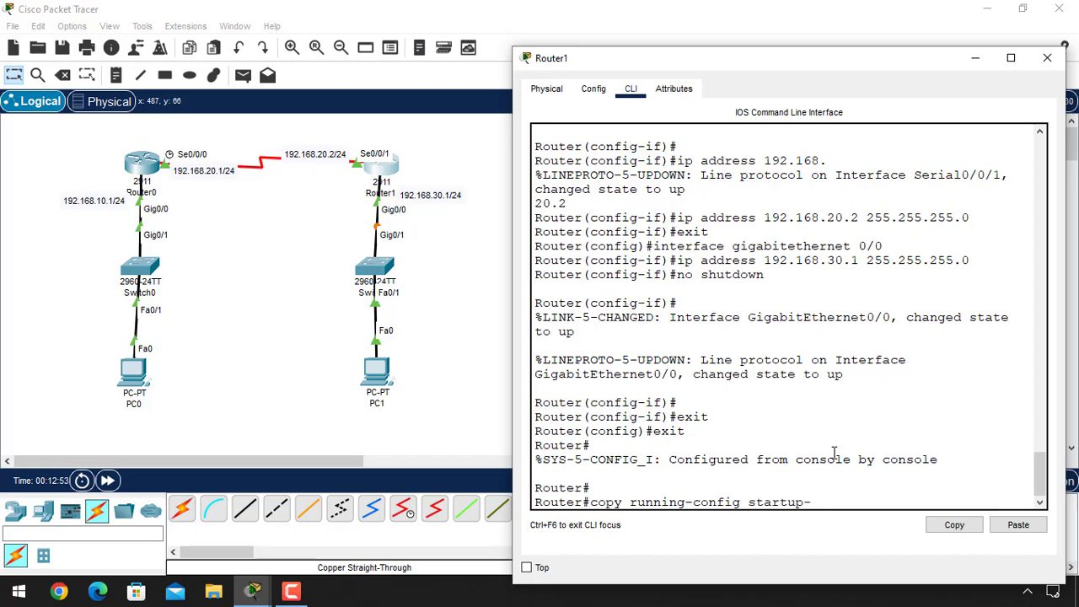
key("Return")
key("Return")
key("Return")
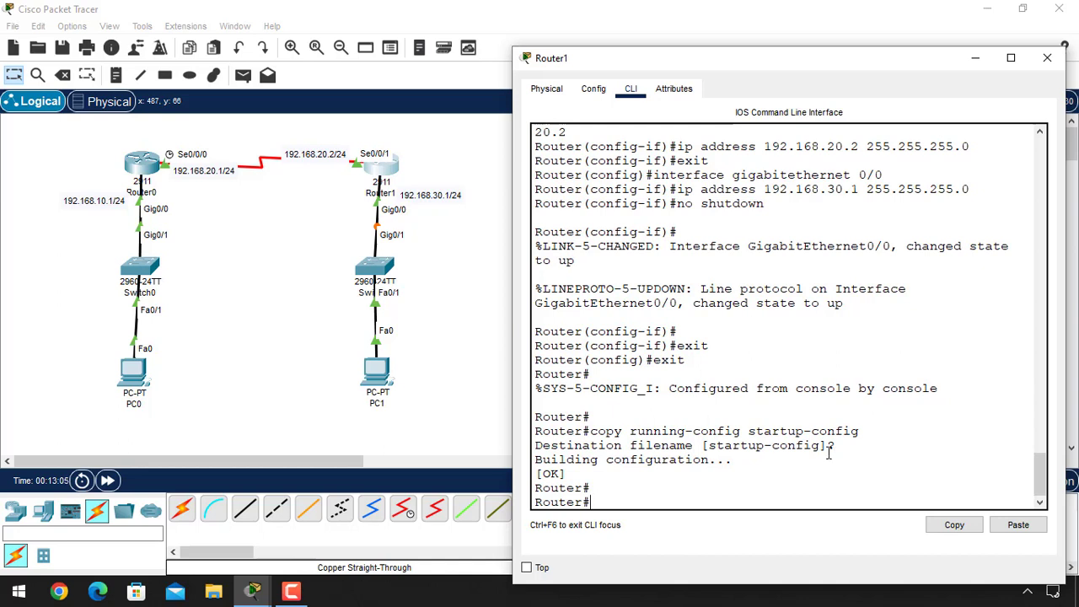
left_click(1047, 59)
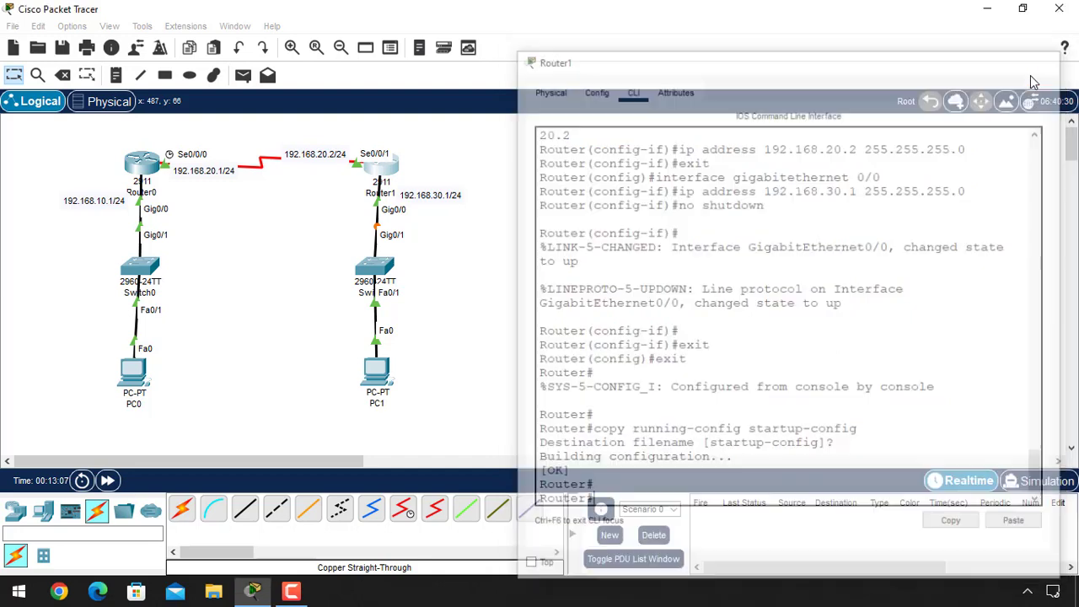
Reopen Router0's command line, enter global configuration mode and move the window clear of the topology.
left_click(143, 161)
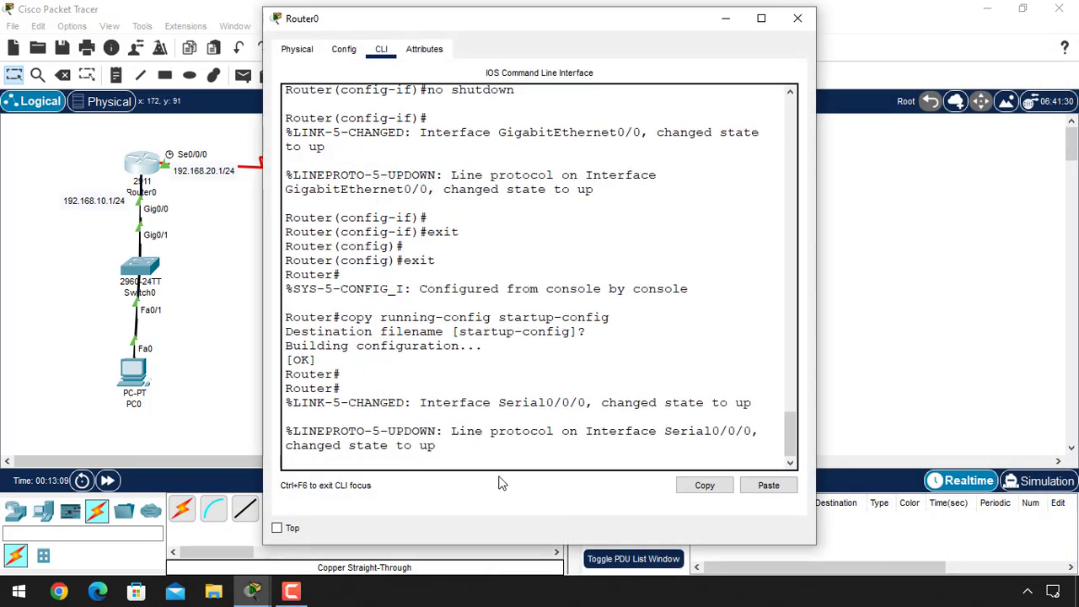
key("Return")
key("Return")
key("Return")
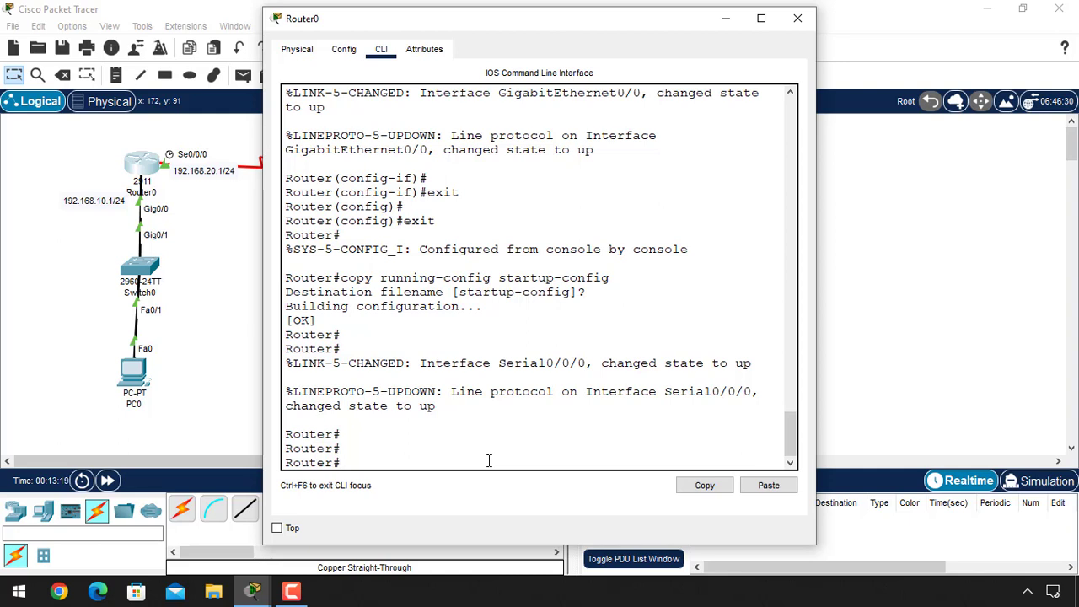
type("configure terminal")
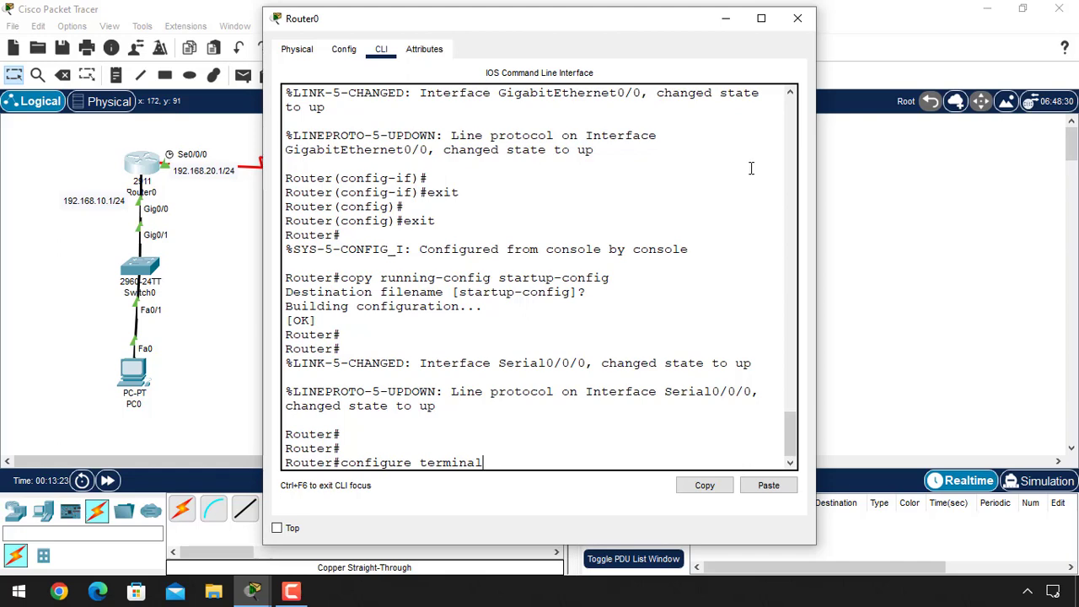
key("Return")
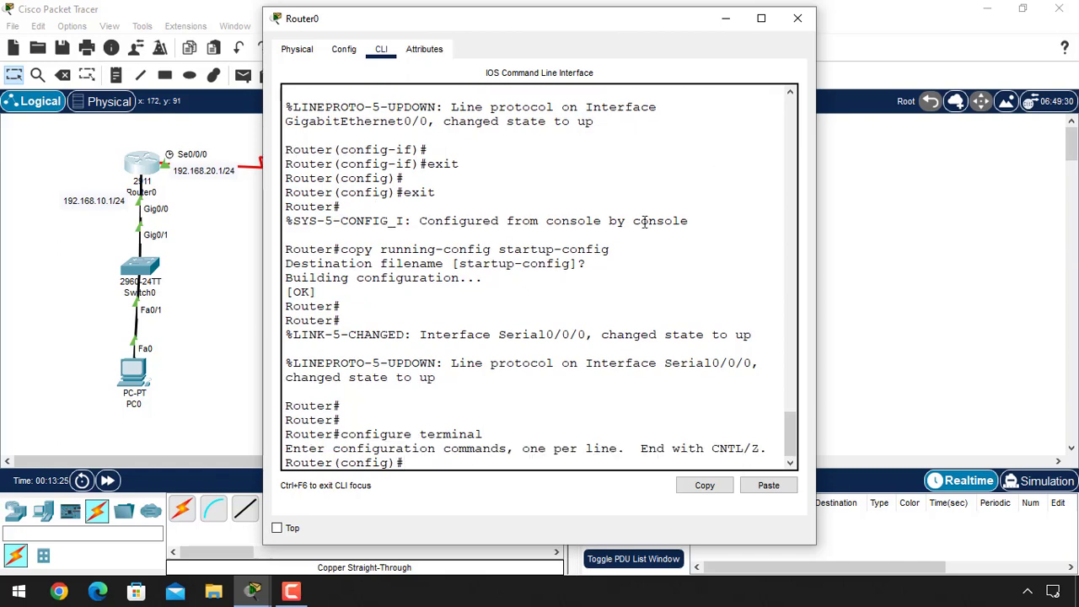
left_click_drag(661, 31, 854, 33)
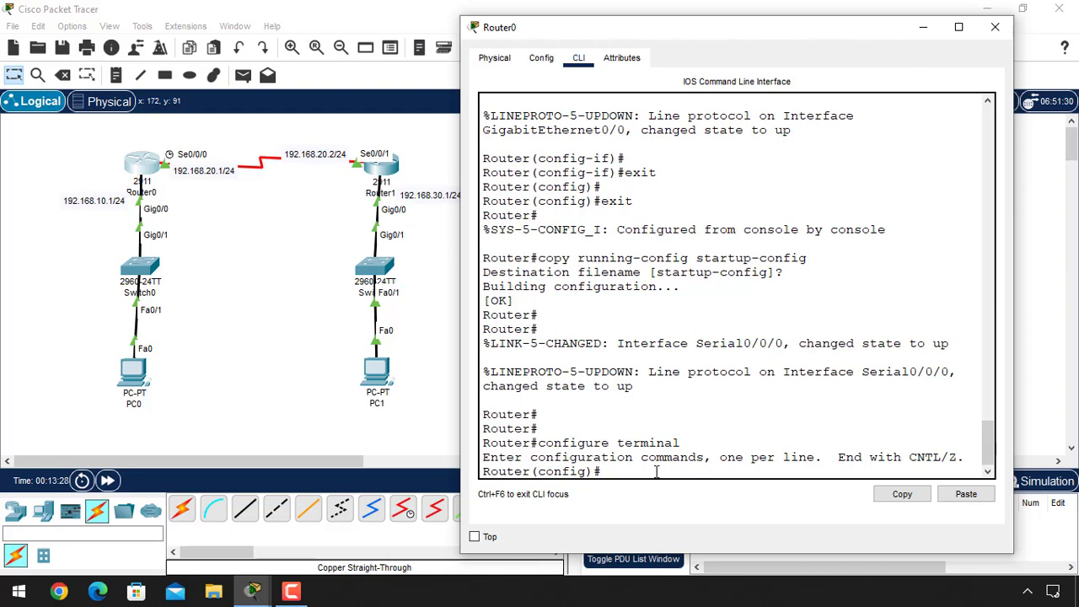
Add a static route on Router0 to network 192.168.20.0 with mask 255.255.255.0 via next hop 192.168.20.2.
type("ip route 192.168")
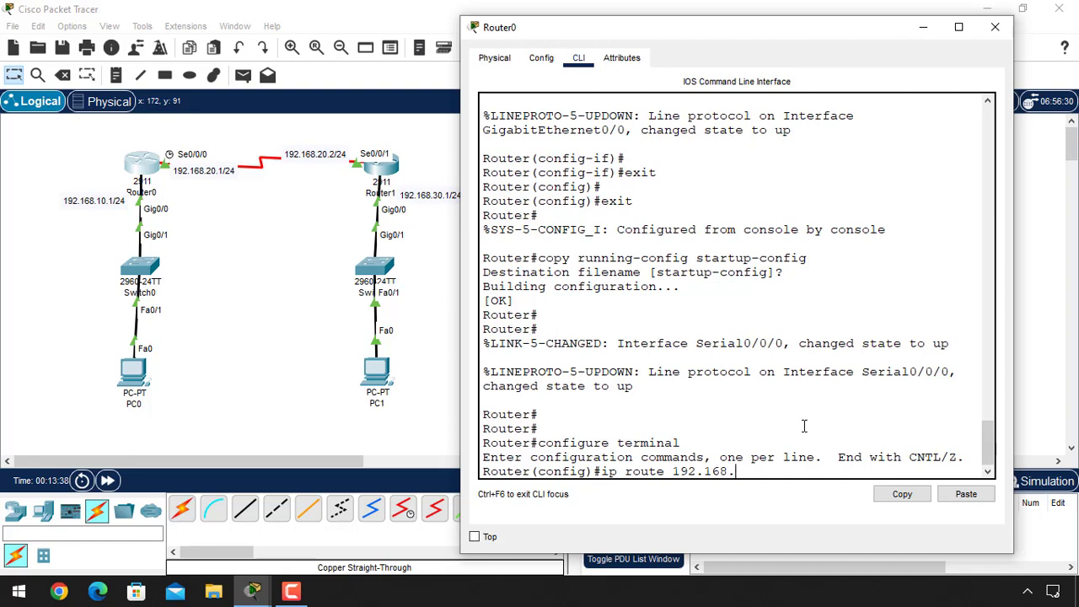
type(".20.0 255.255.255.0")
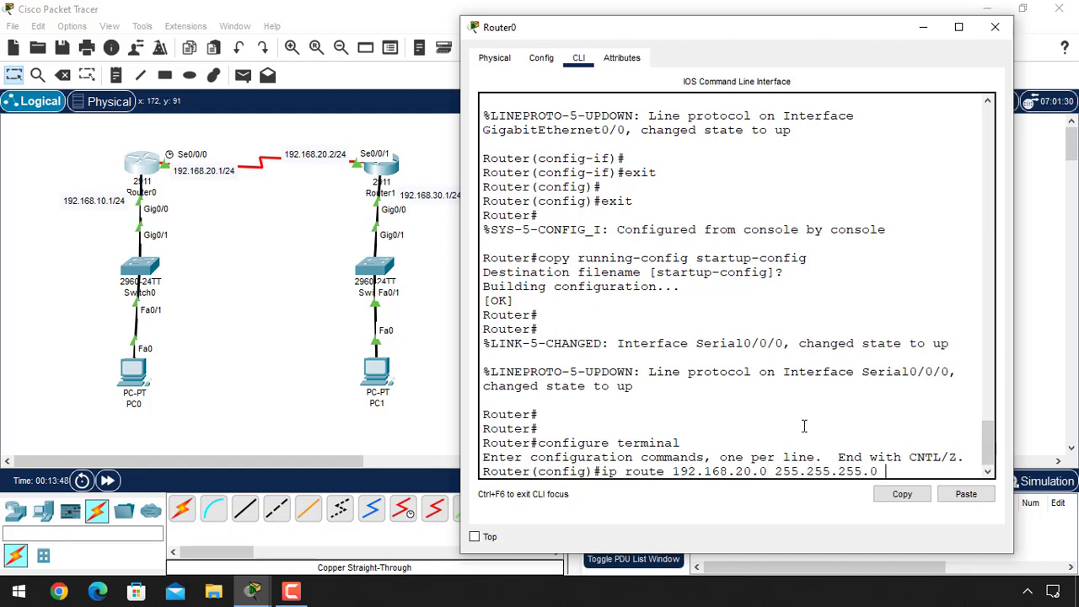
type(" 192.168.20.2")
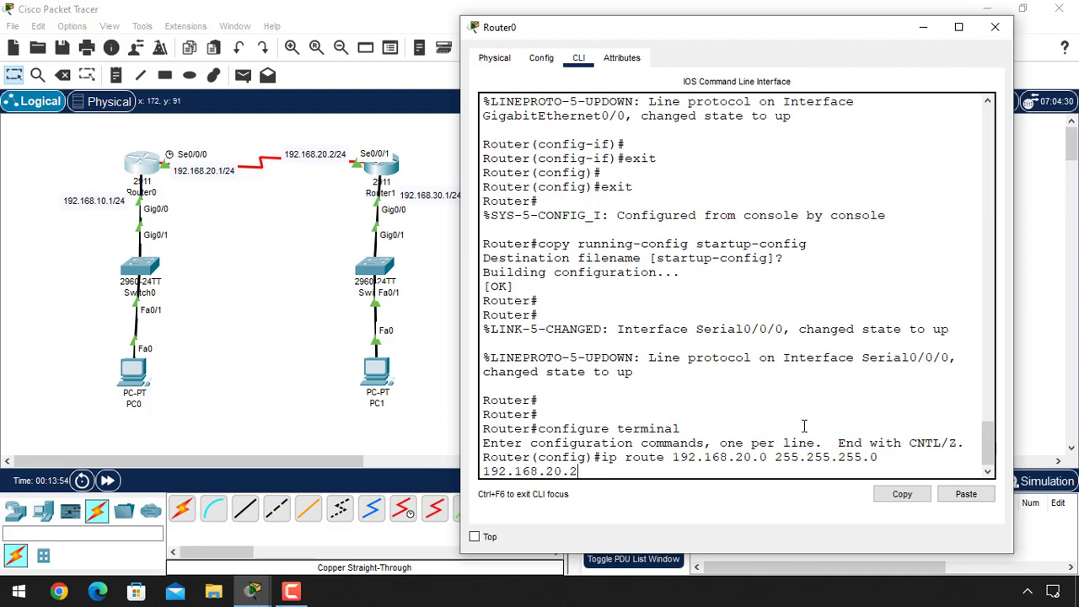
key("Return")
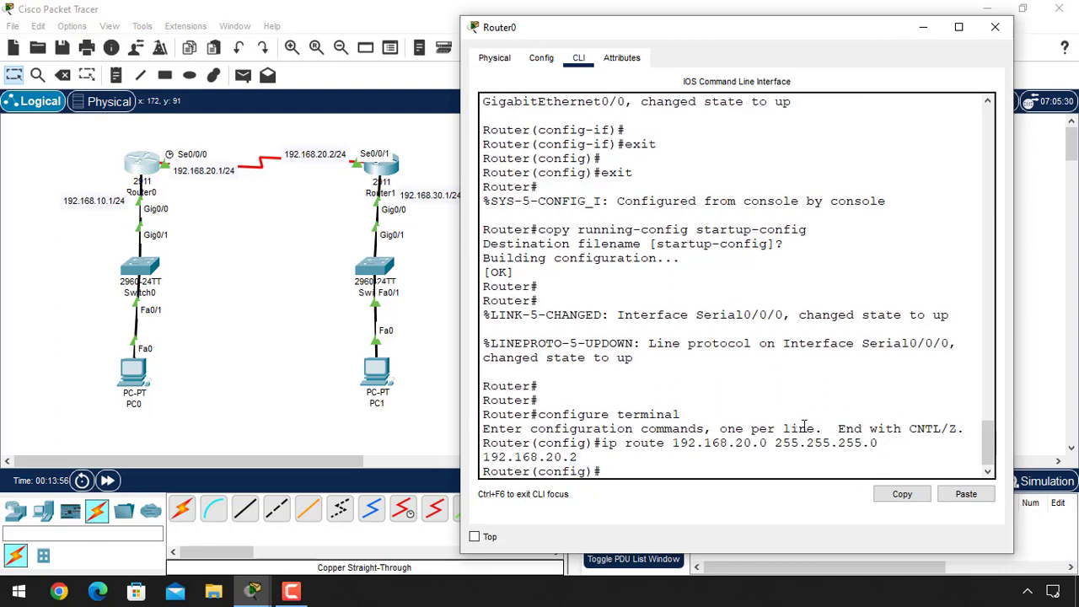
Add a static route on Router0 to network 192.168.30.0 with mask 255.255.255.0 via next hop 192.168.20.2.
type("ip route 192.168.")
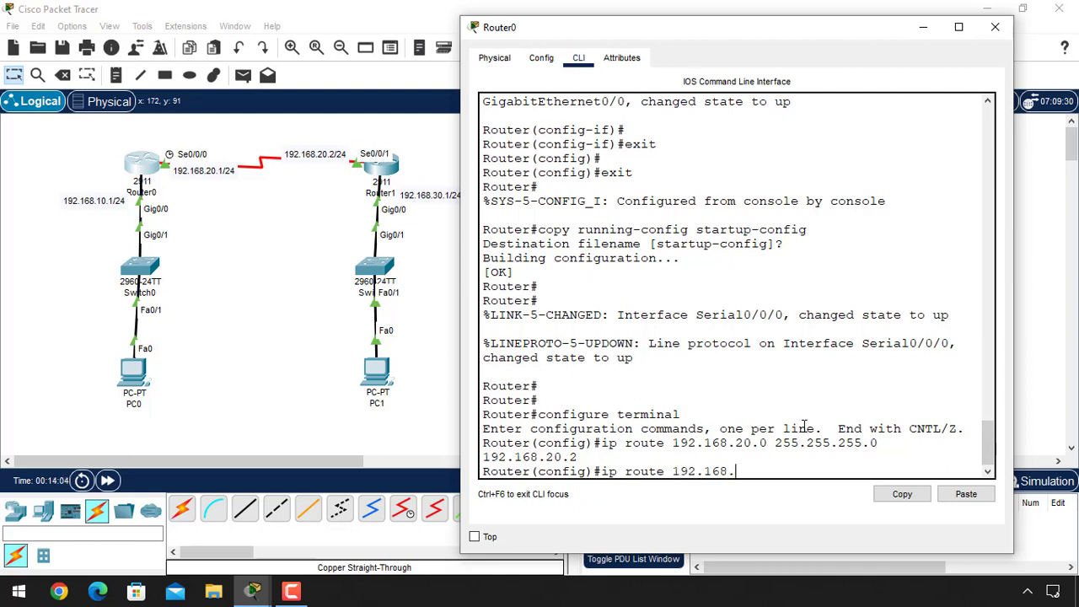
type("30.0 255.255.255.0")
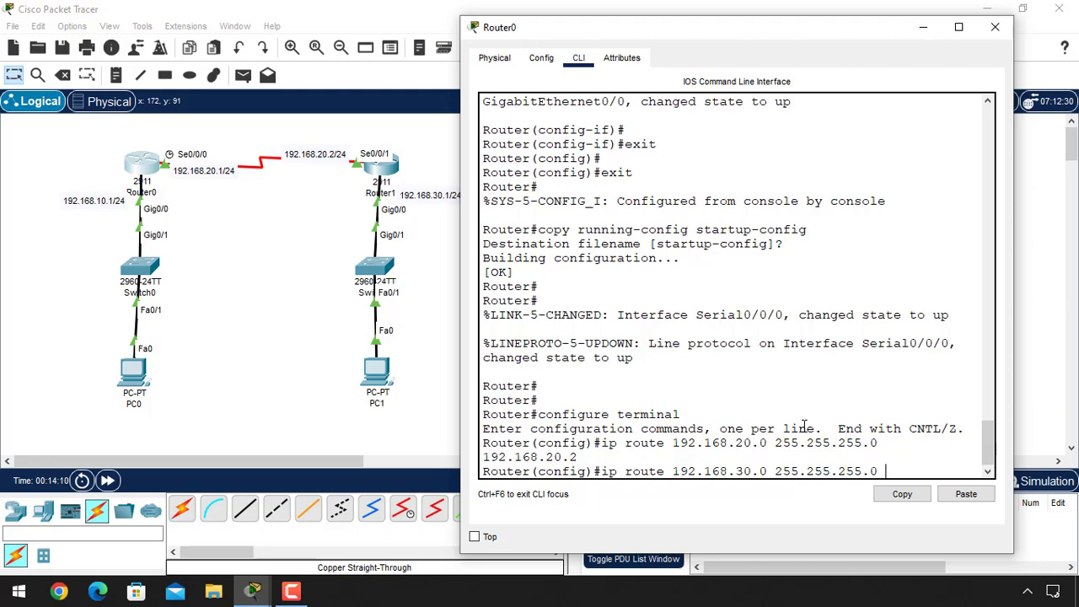
type(" 192.168.20.2")
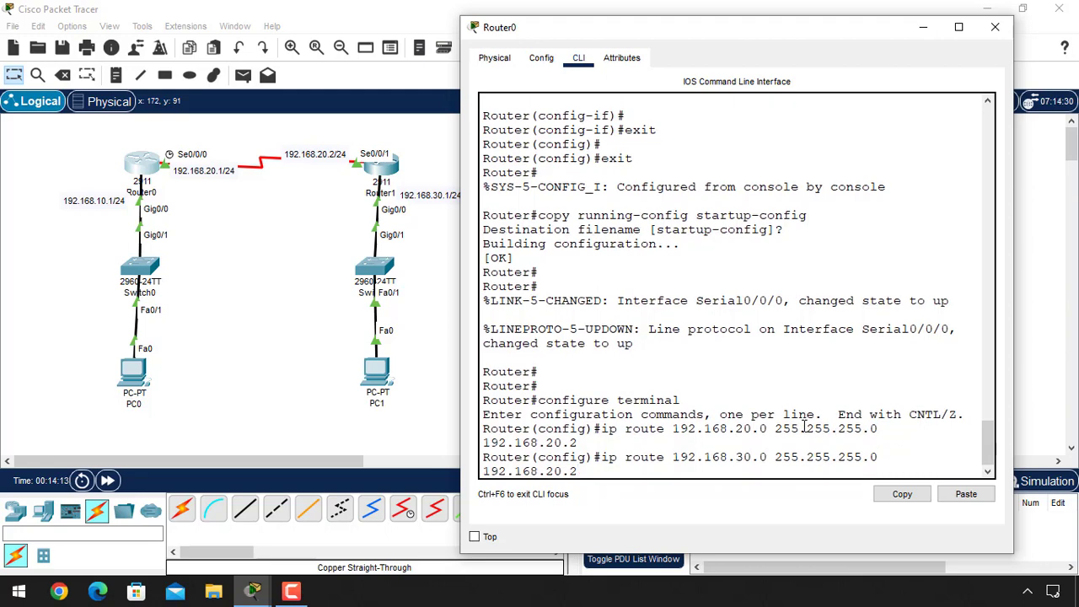
key("Return")
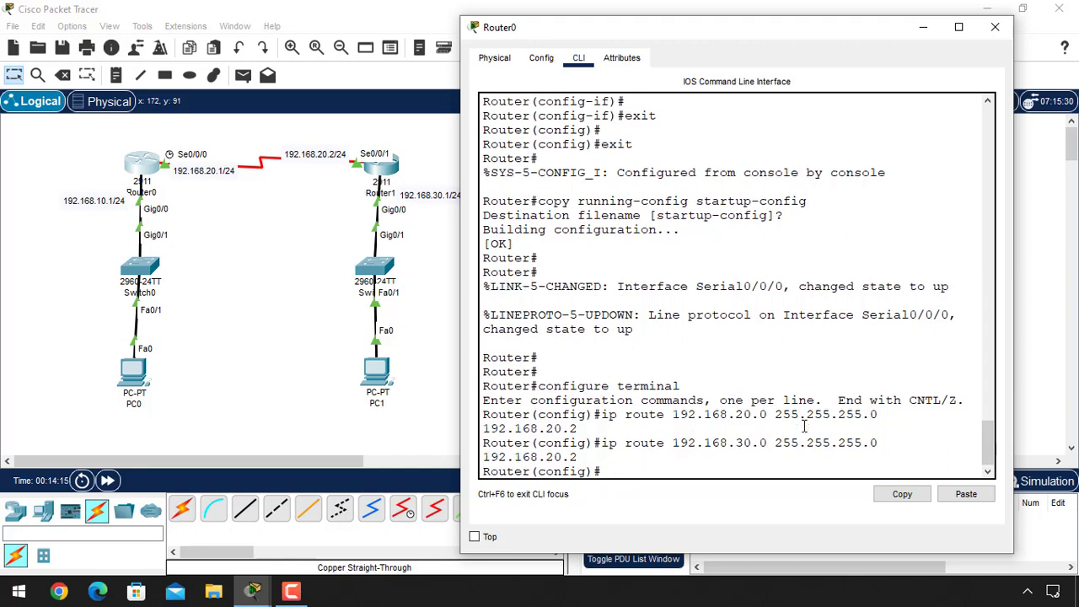
Exit Router0's global configuration mode to a clean privileged EXEC prompt.
type("exit")
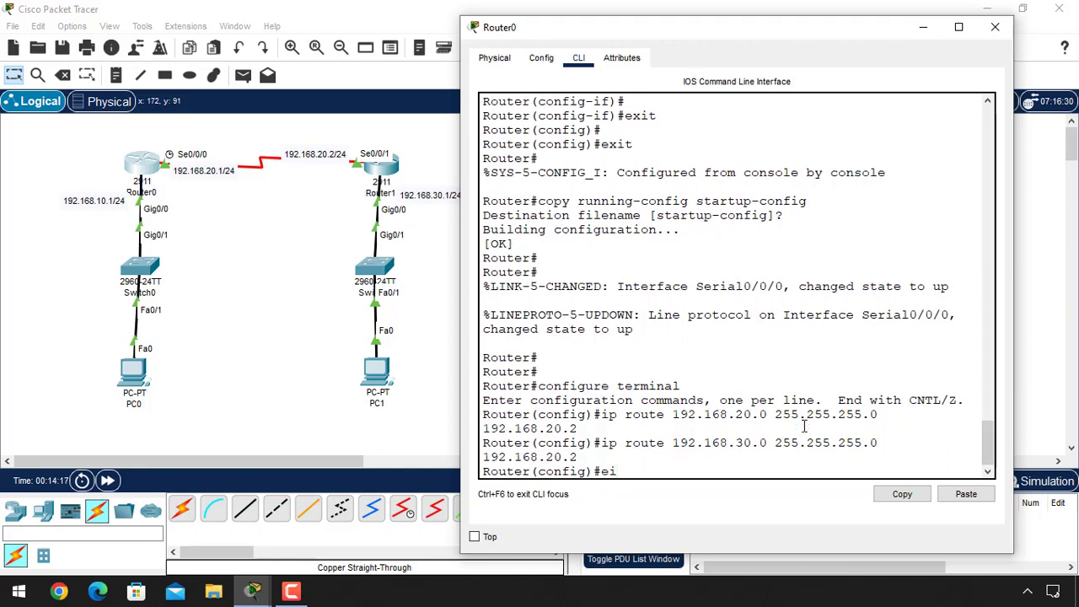
key("Return")
type("exit")
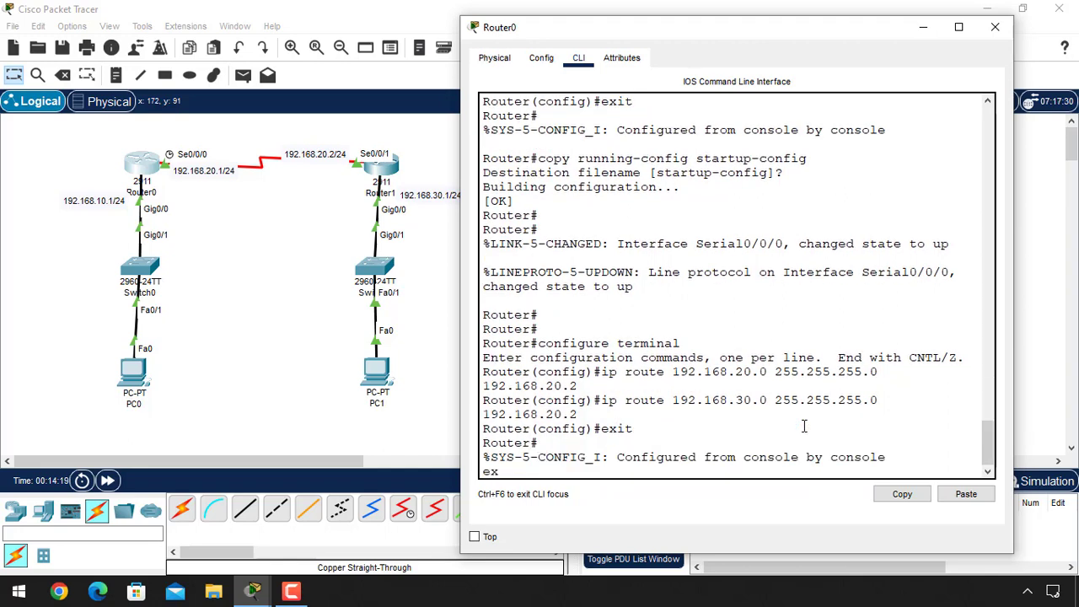
key("BackSpace")
key("BackSpace")
key("BackSpace")
key("Return")
key("Return")
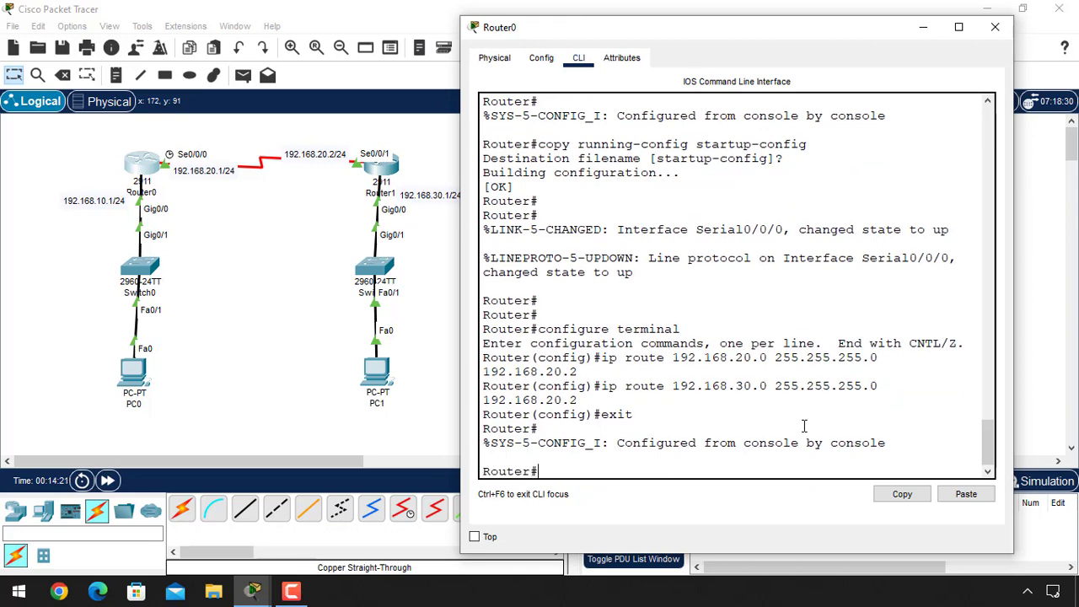
Copy Router0's running-config to startup-config, then exit the console session and close its window.
type("copy run")
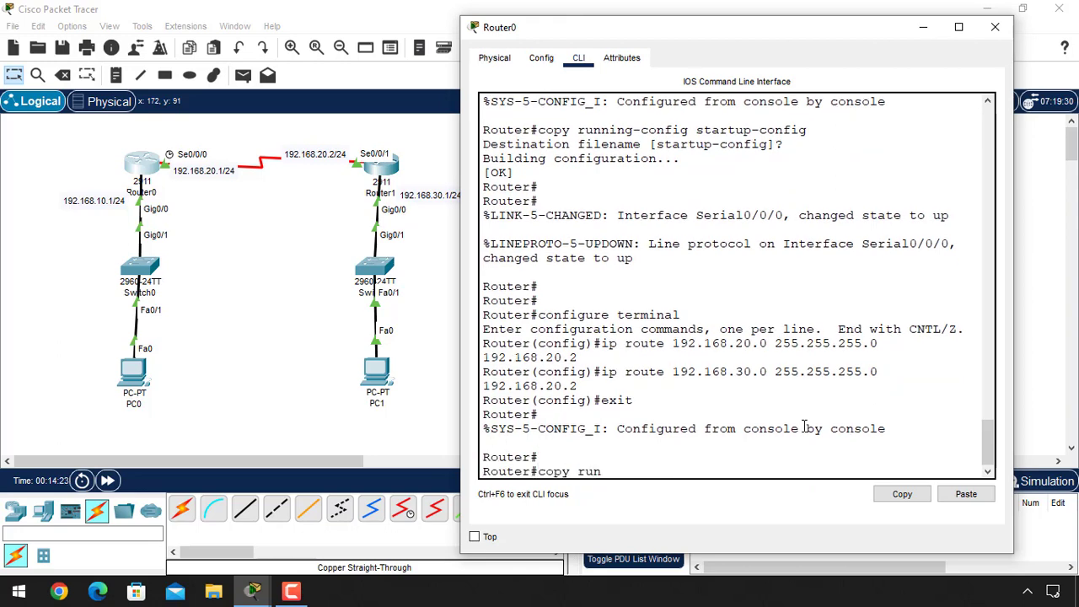
type("ning-config startup-conf")
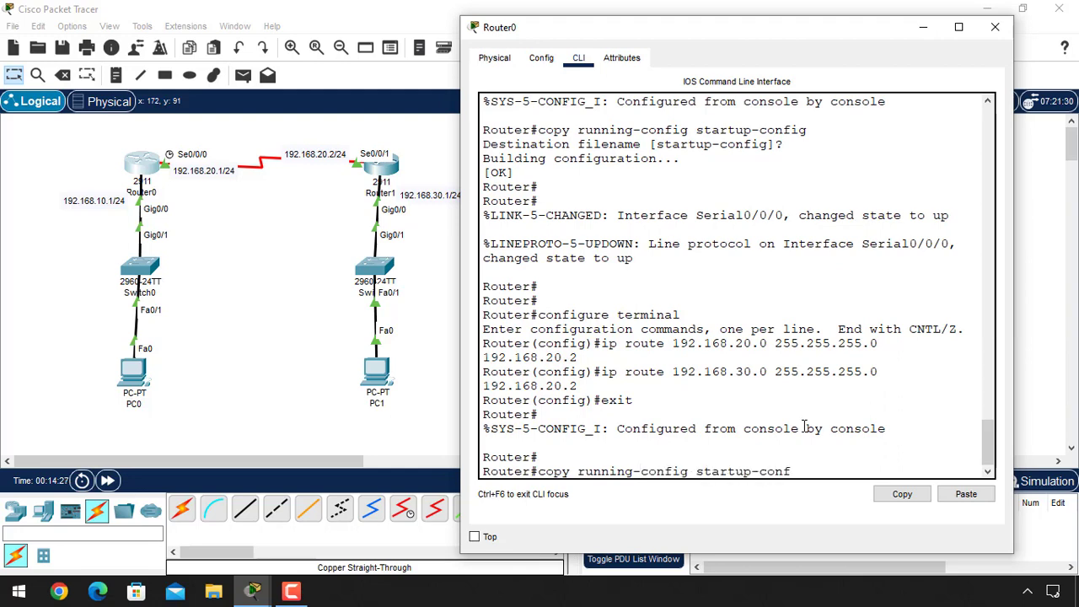
type("ig")
key("Return")
key("Return")
type("exit")
key("Return")
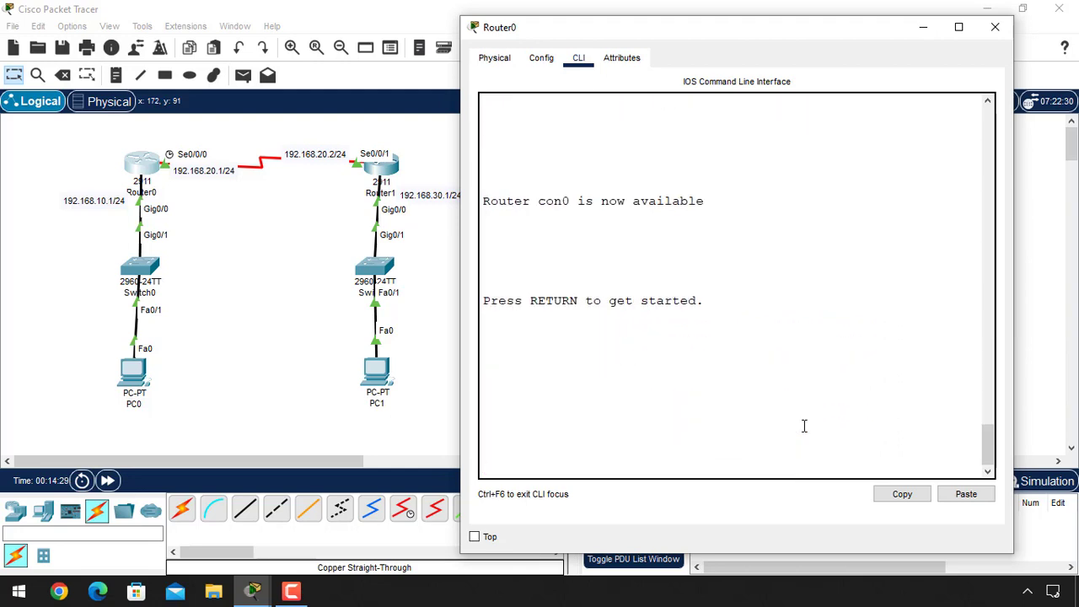
left_click(994, 27)
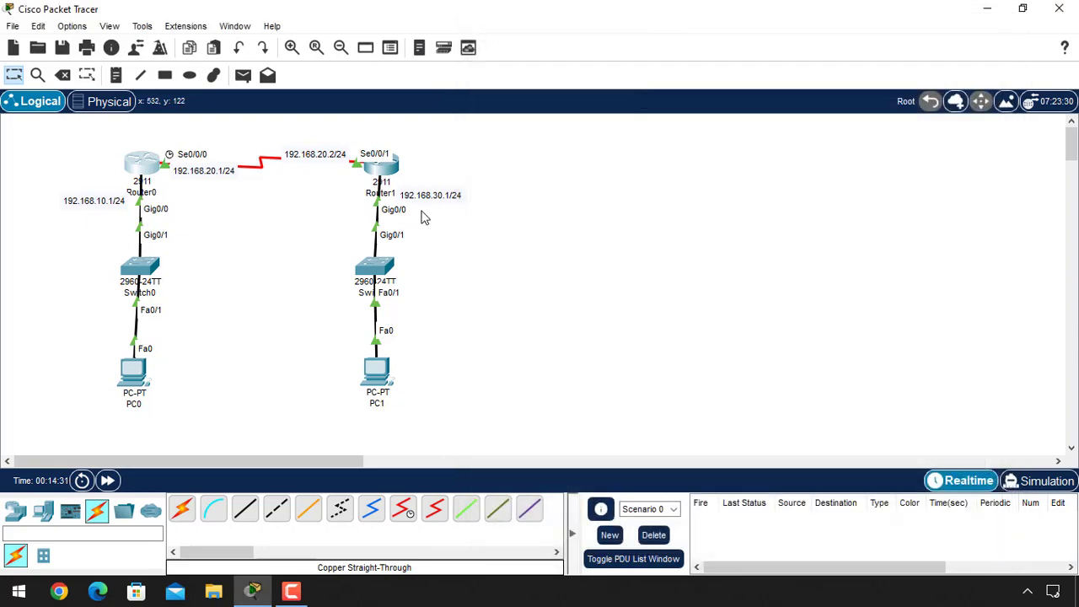
Open Router1's command line, move its window clear of the topology and enter global configuration mode with configure terminal.
left_click(387, 171)
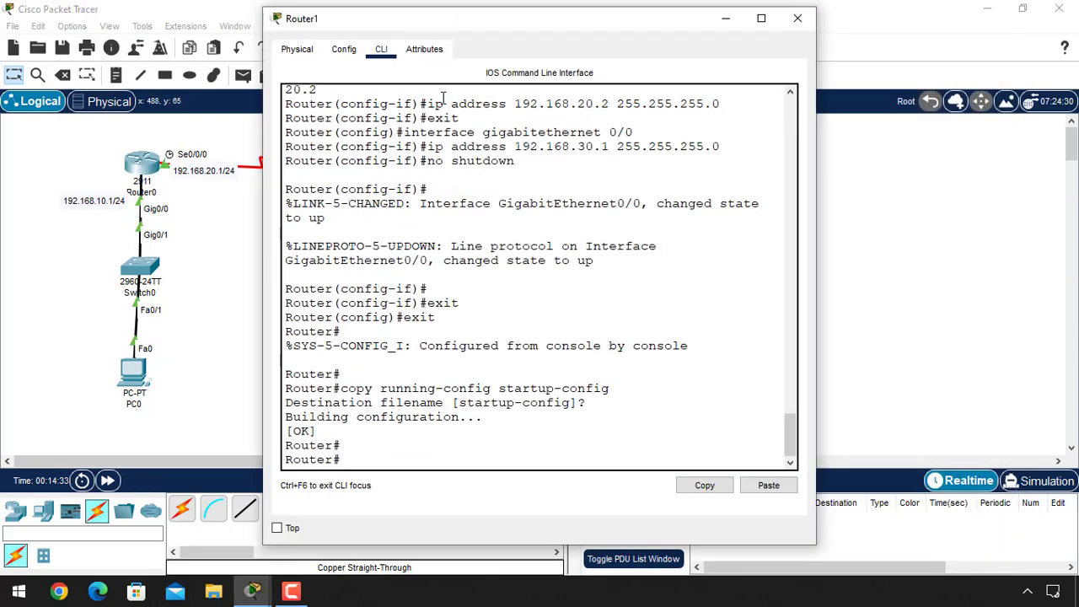
left_click_drag(447, 26, 752, 54)
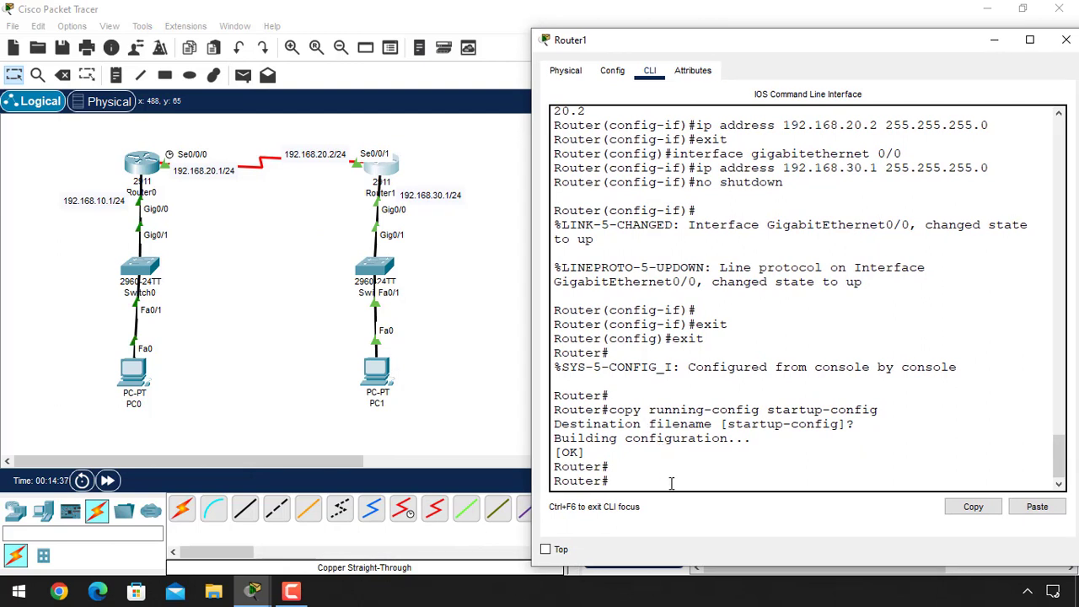
type("configure termianl")
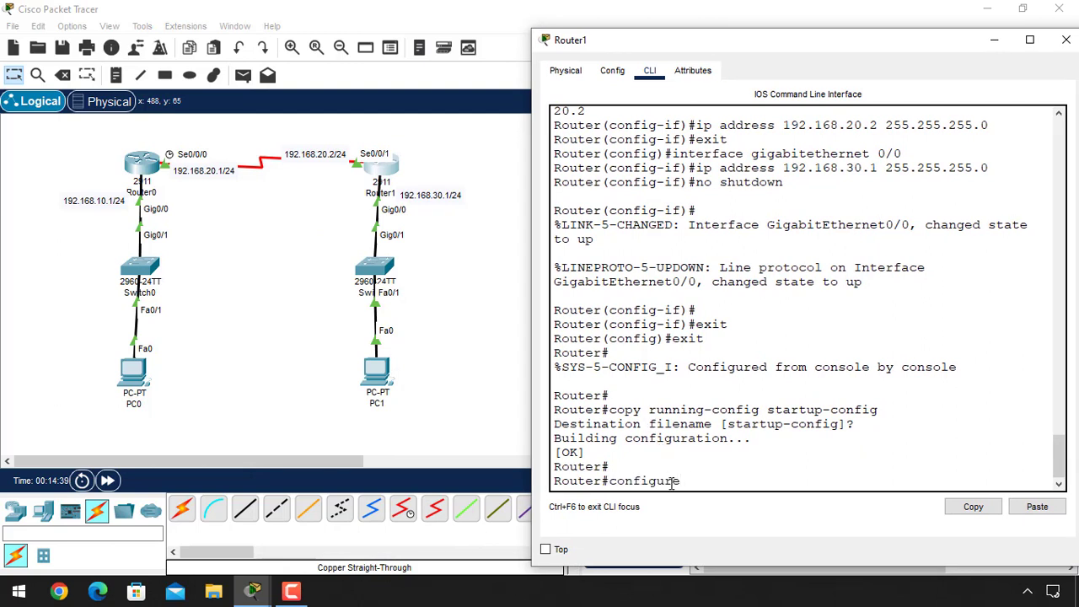
key("BackSpace")
key("BackSpace")
key("BackSpace")
key("BackSpace")
type("inal")
key("Return")
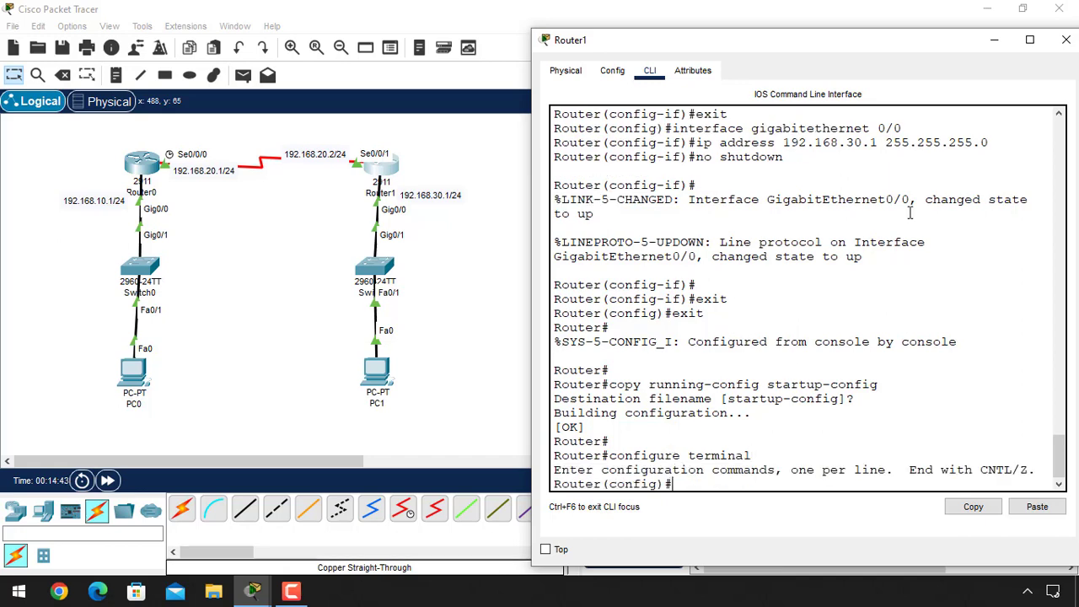
Add a static route on Router1 to network 192.168.20.0 with mask 255.255.255.0 via next hop 192.168.20.1.
type("ip route 192.168.")
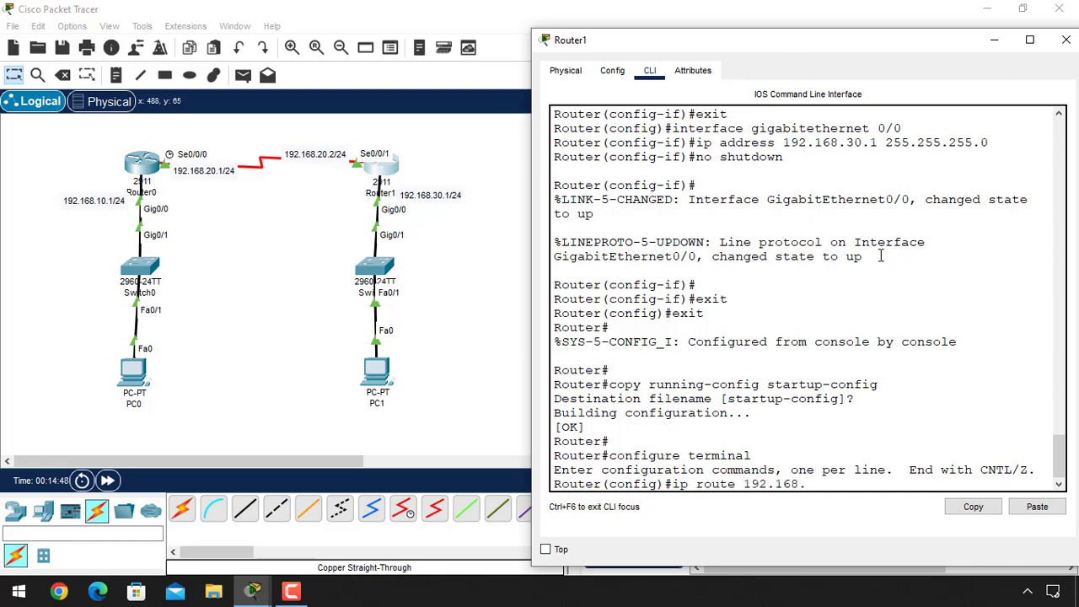
type("20.0 255.255.255.0")
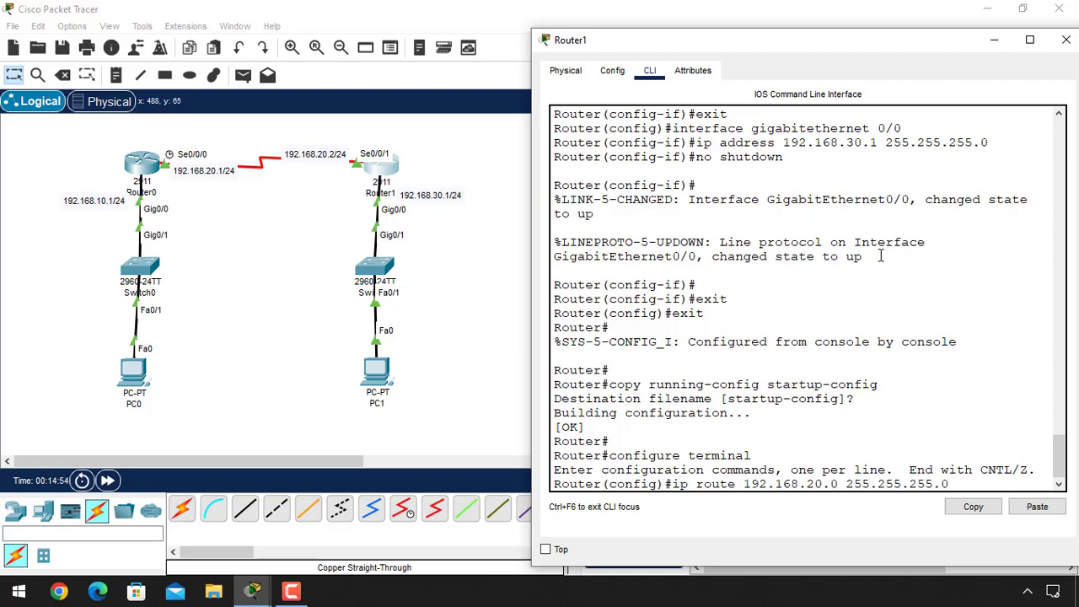
type(" 192.168.20.1")
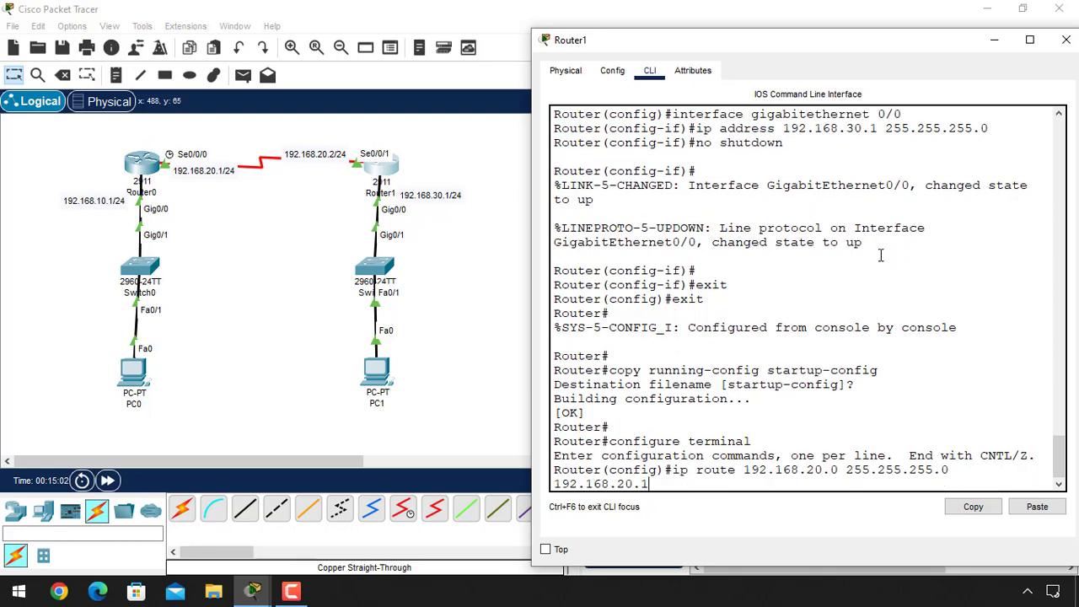
key("Return")
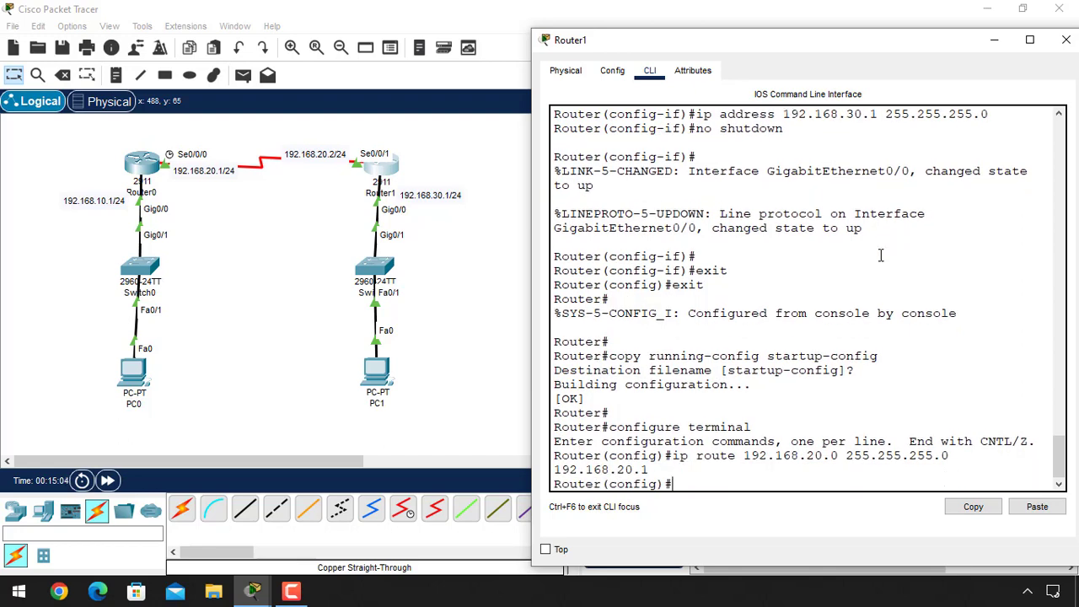
Add a static route on Router1 to network 192.168.10.0 with mask 255.255.255.0 via next hop 192.168.20.1.
type("ip route 190.168\\")
key("BackSpace")
key("BackSpace")
key("BackSpace")
key("BackSpace")
key("BackSpace")
key("BackSpace")
type("2.168")
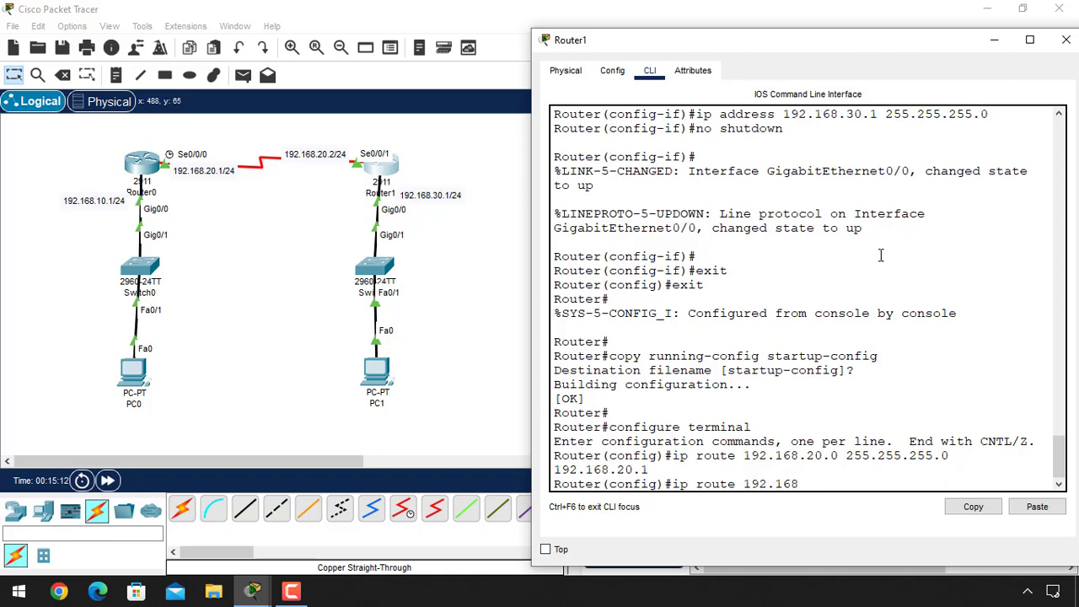
type(".10.0 255.255.255.0")
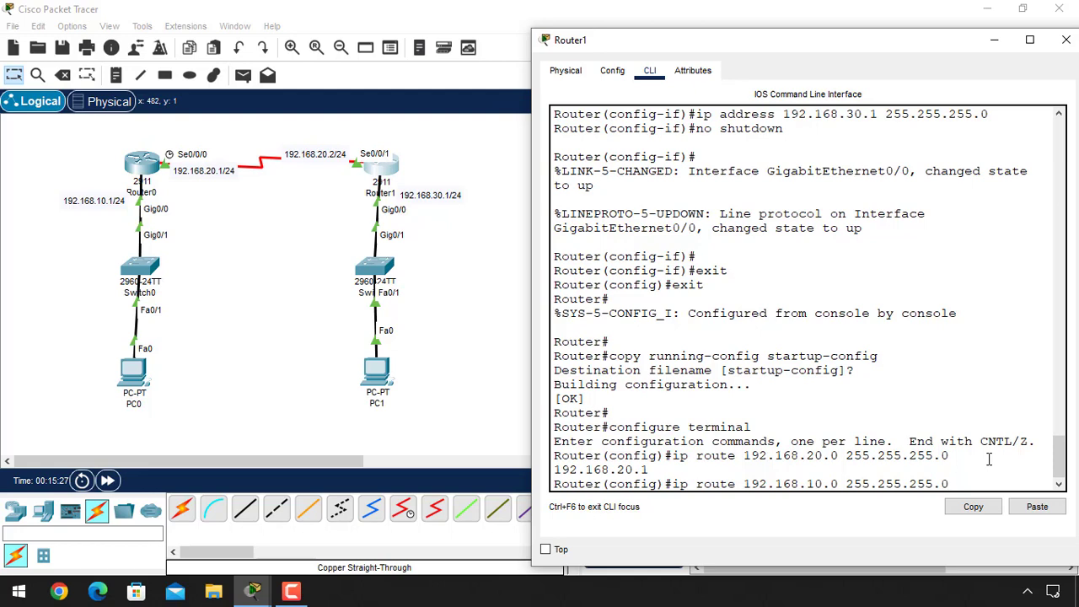
type("192.168.20.1")
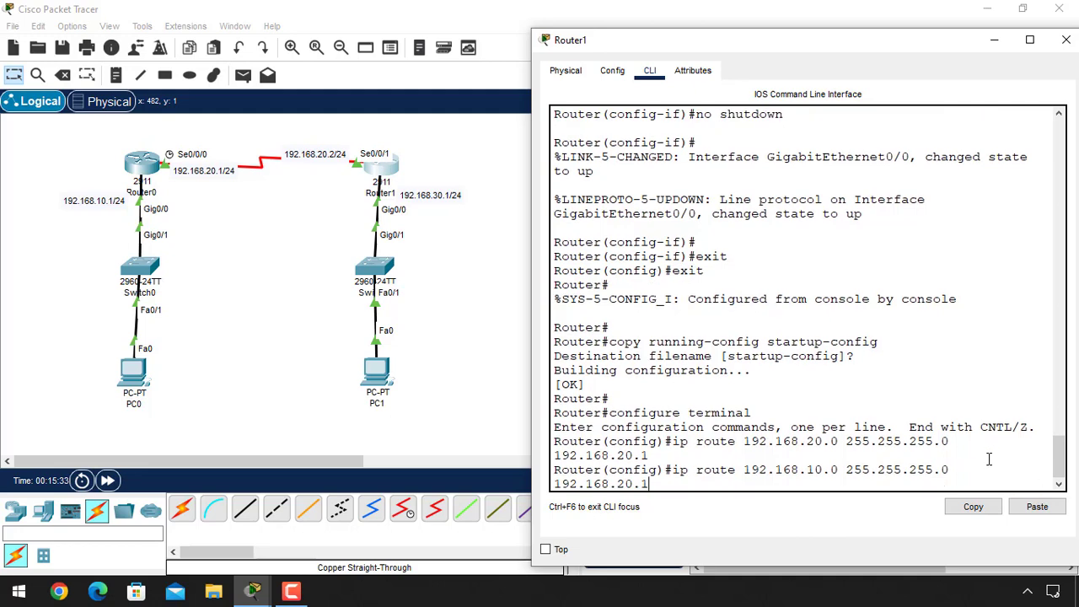
key("Return")
key("Return")
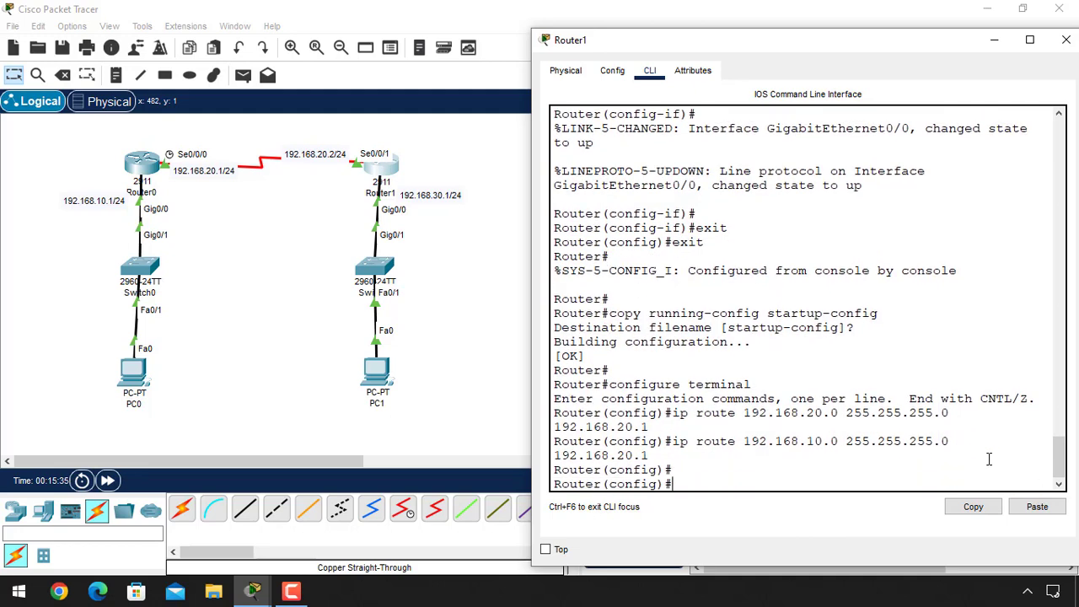
Exit Router1's global configuration mode and copy its running-config to startup-config, accepting the default destination filename.
type("exi")
type("t")
key("Return")
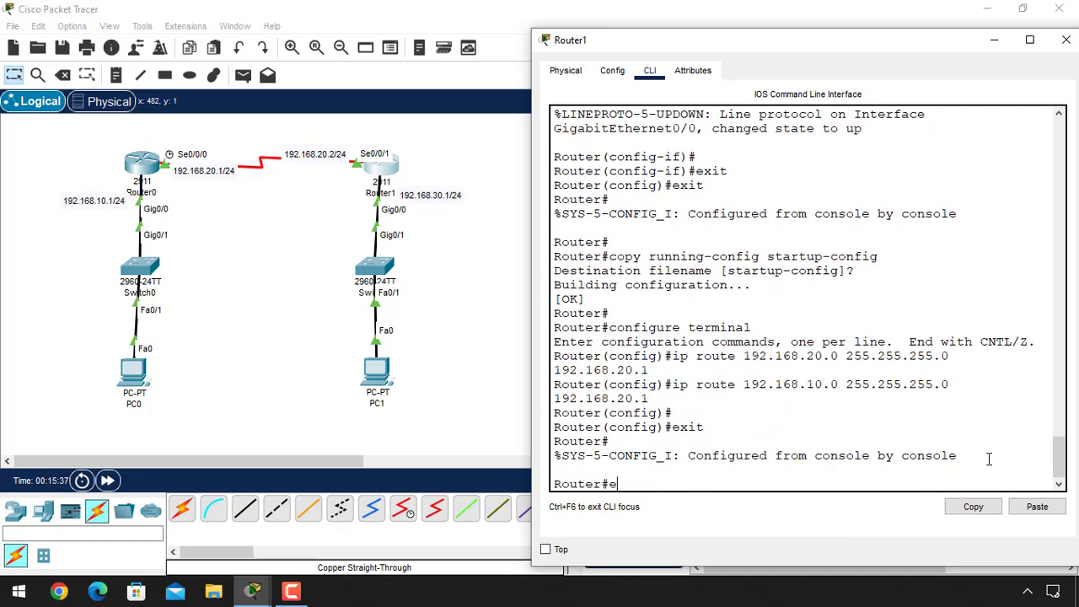
type("copy running-config st")
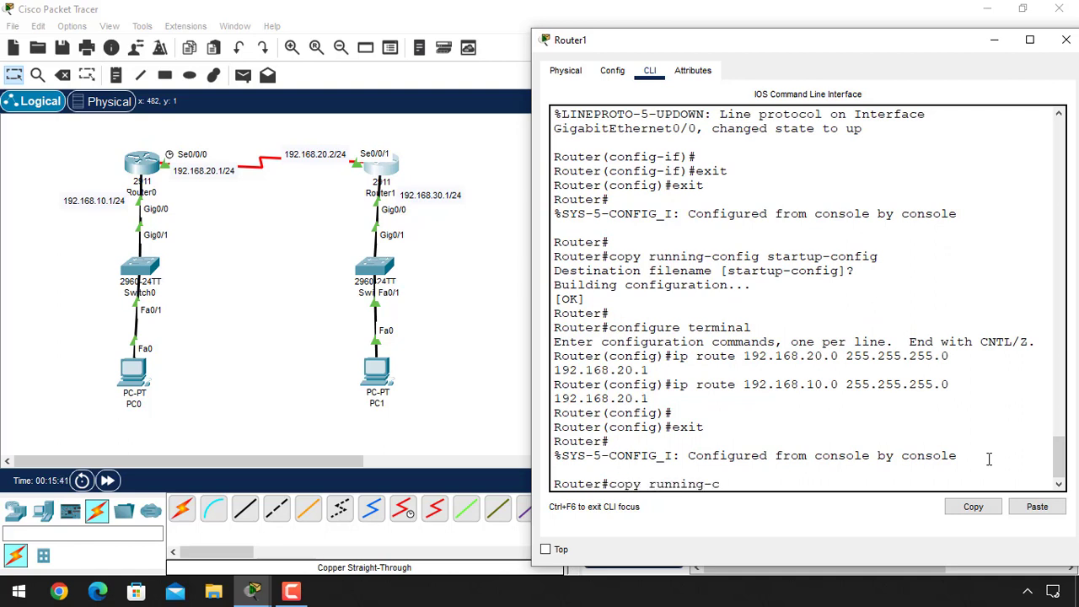
type("up-config")
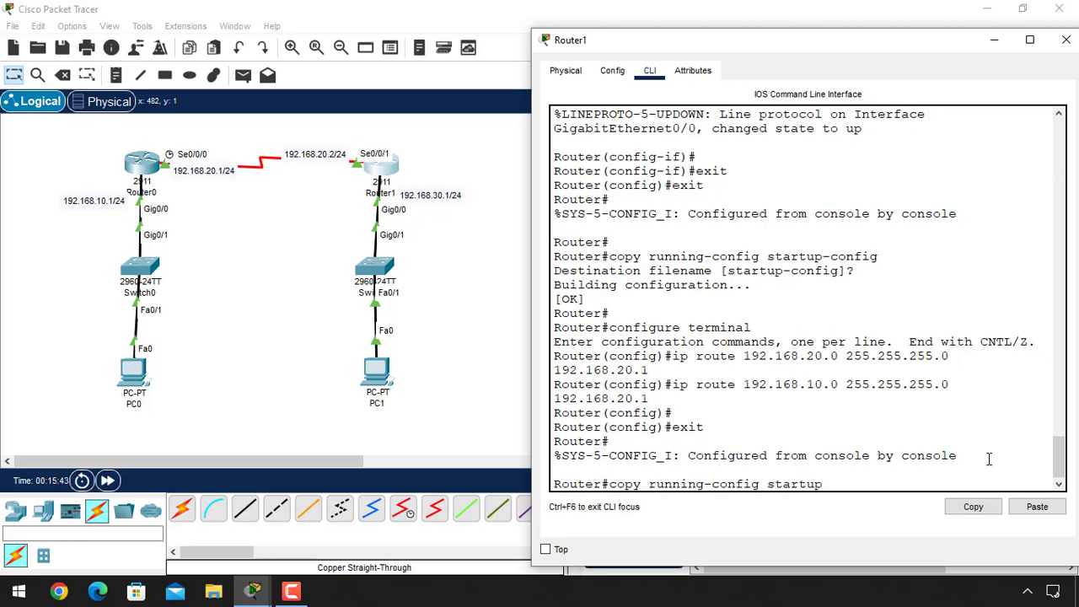
key("Return")
key("Return")
key("Return")
key("Return")
Exit Router1's console session and close its window.
type("exit")
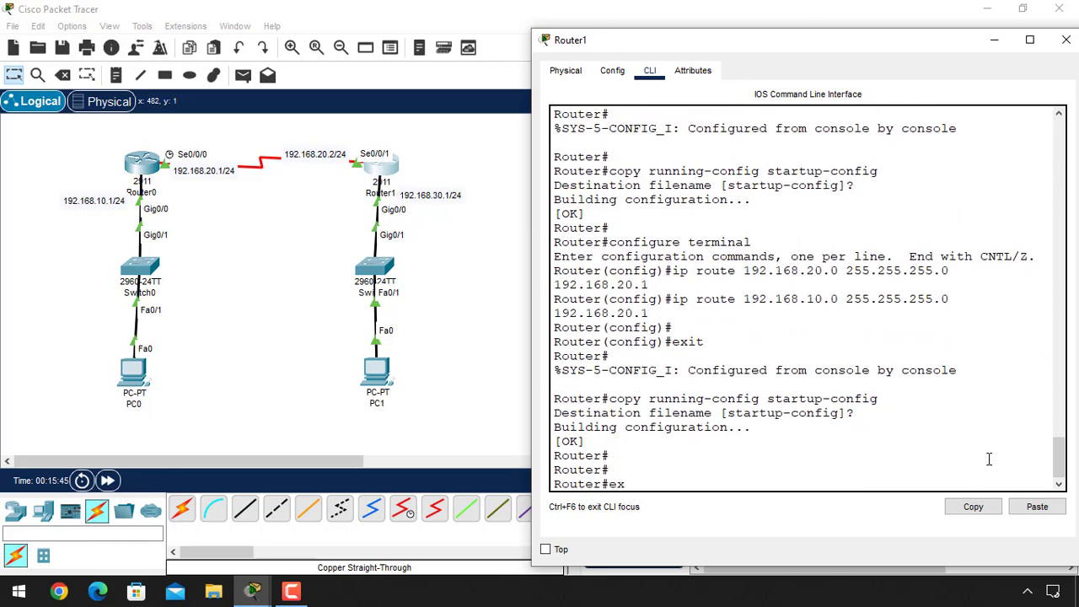
key("Return")
key("Return")
key("Return")
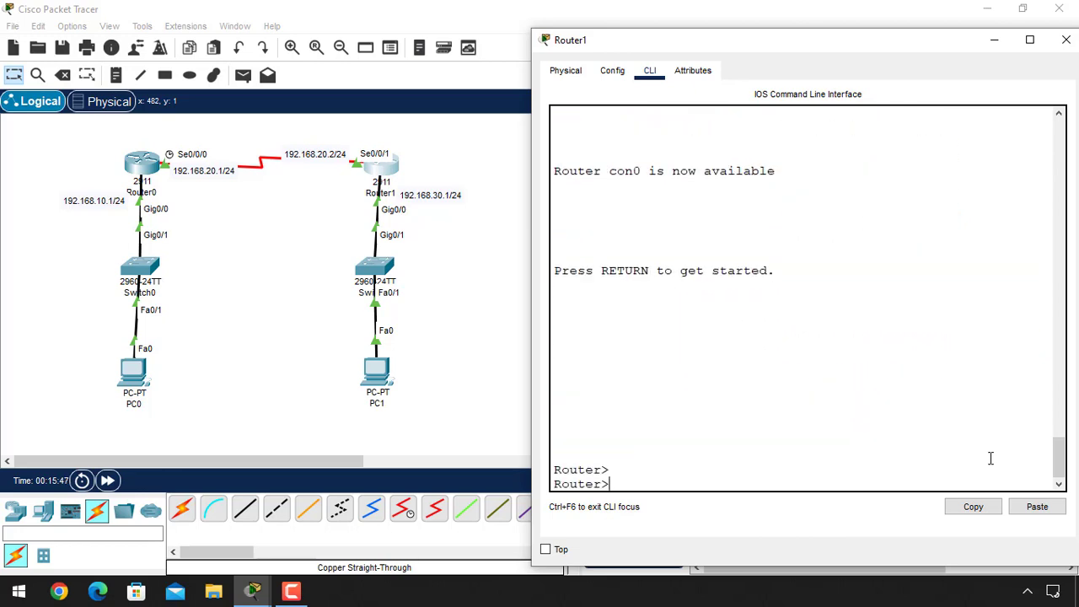
left_click(1066, 40)
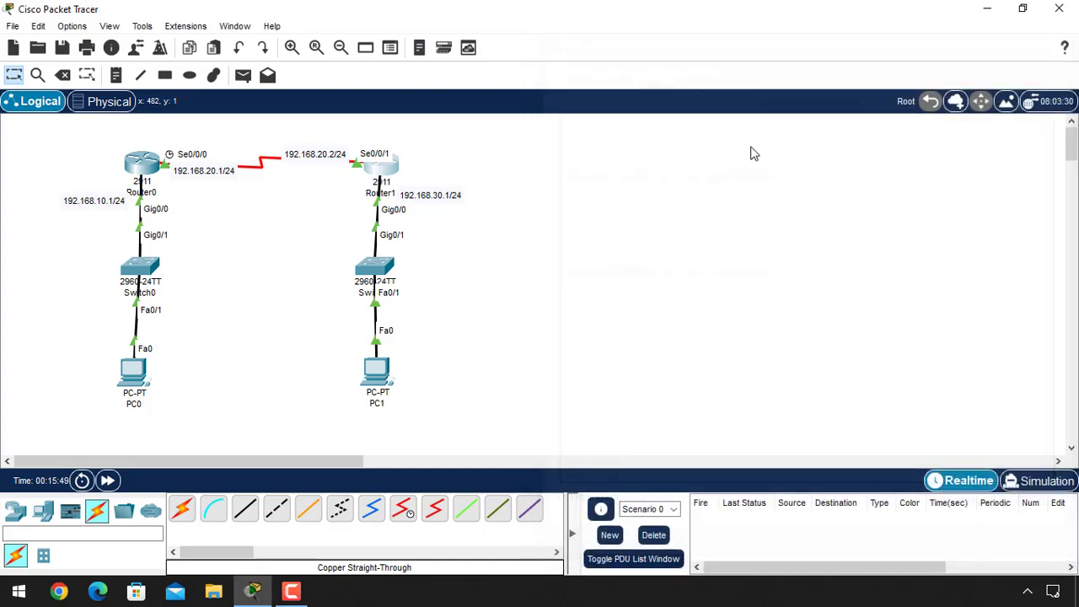
Open PC0's Command Prompt and move the window clear of the topology.
left_click(134, 371)
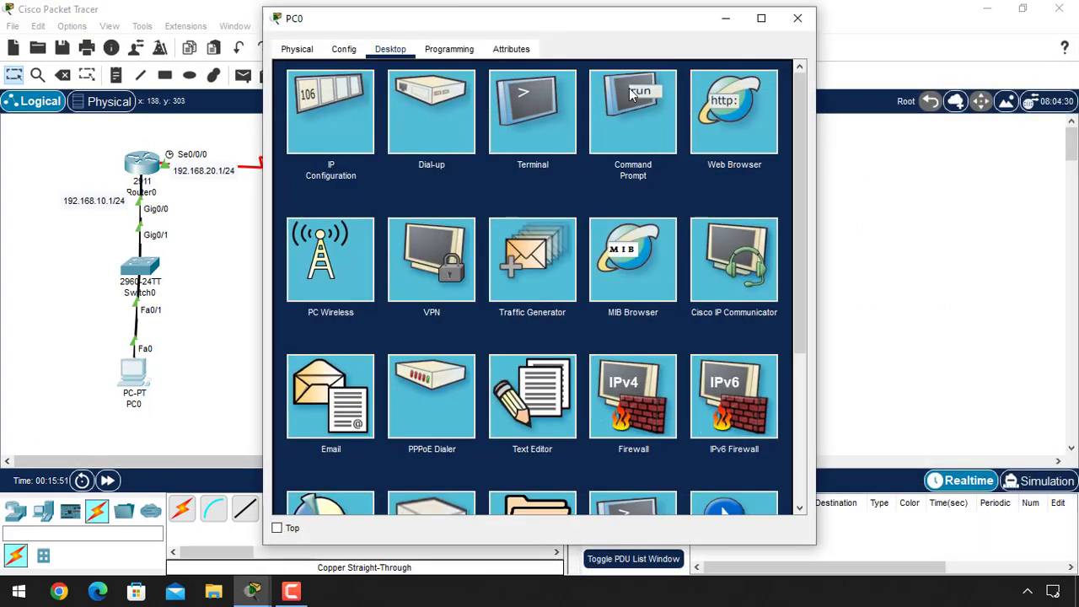
left_click(606, 106)
left_click_drag(509, 27, 757, 61)
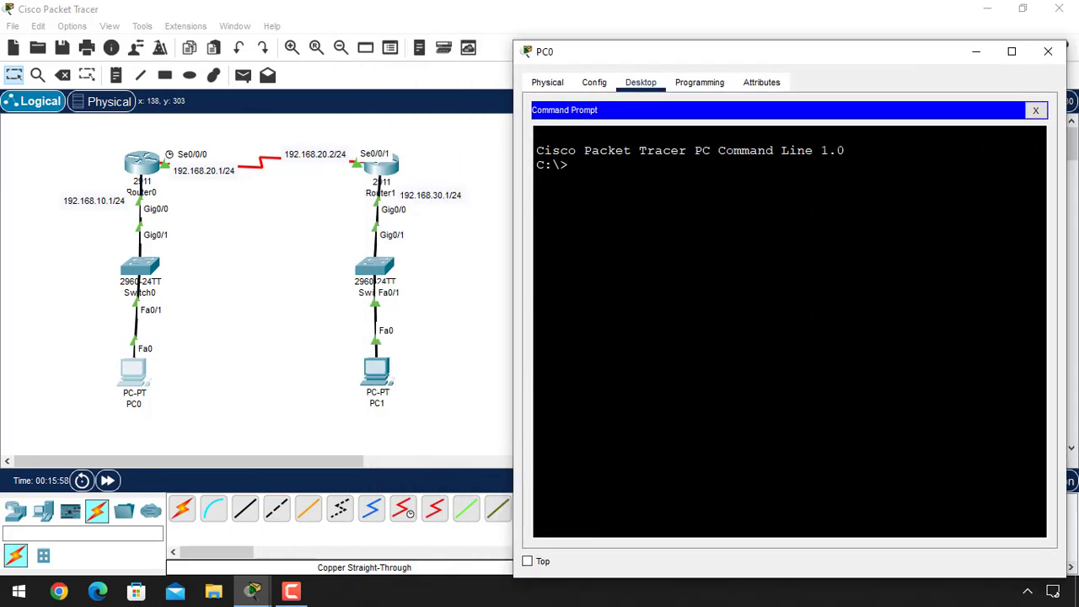
Ping Router0's LAN gateway at 192.168.10.1 from PC0's Command Prompt.
type("ping 192.168.10.1")
key("Return")
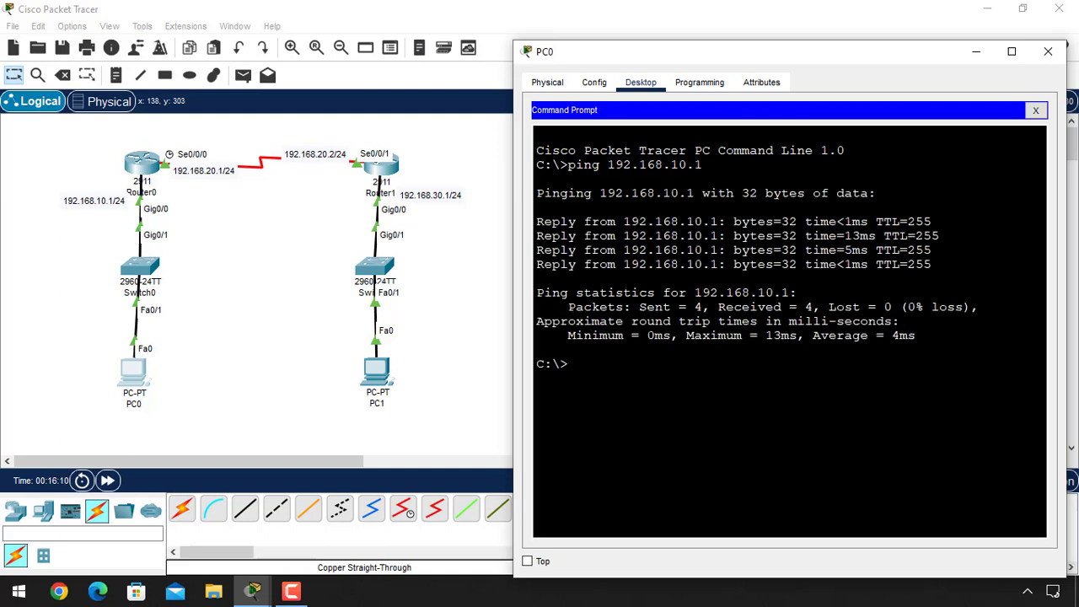
key("Return")
key("Return")
Ping Router1's serial interface at 192.168.20.2 from PC0.
left_click_drag(828, 59, 855, 109)
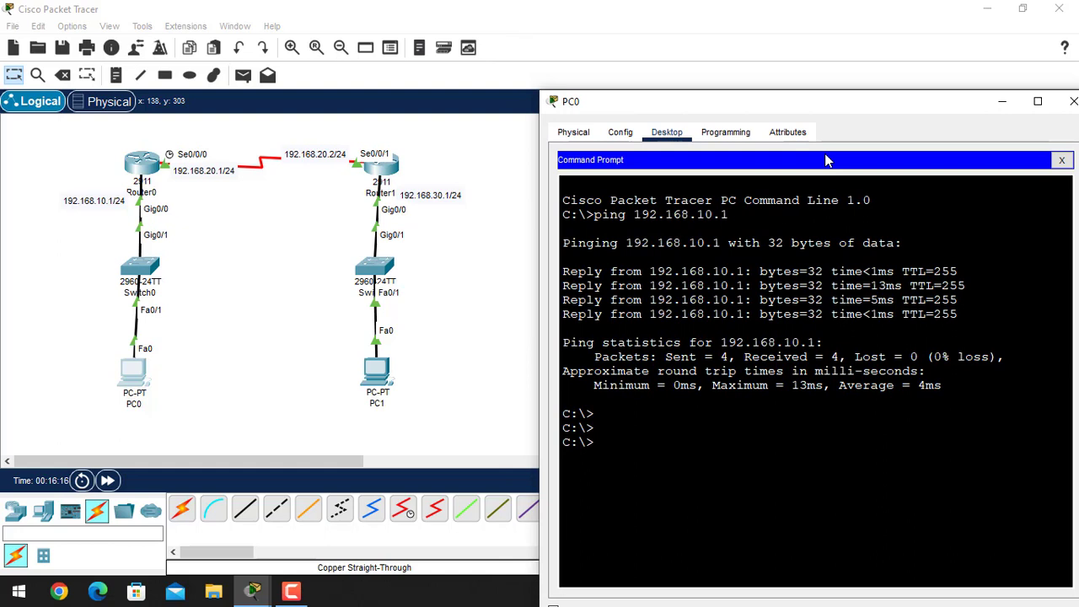
type("ping")
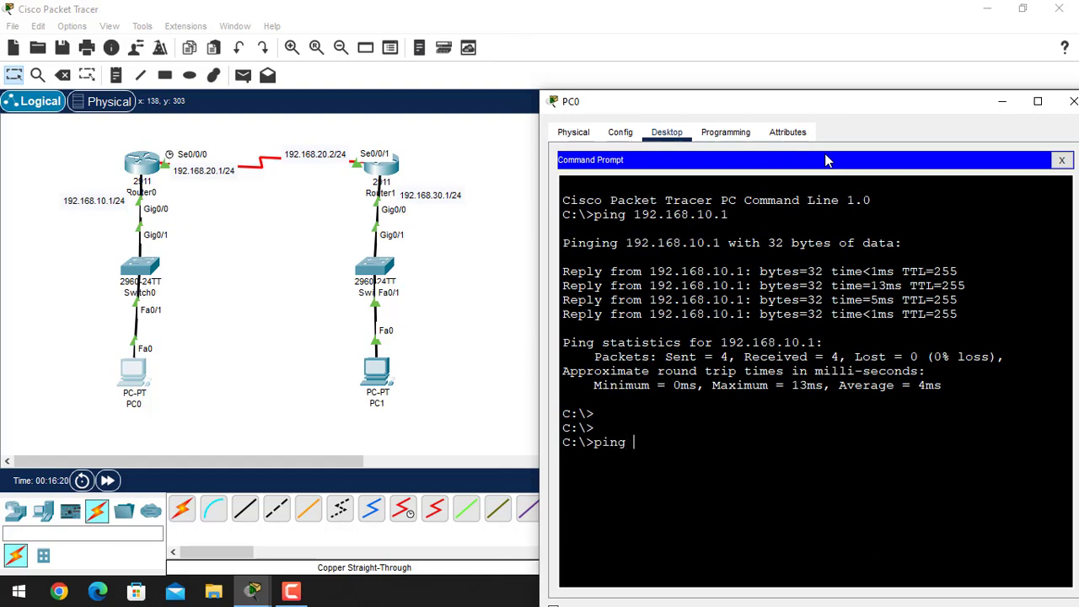
type(" 192.168.20.2")
key("Return")
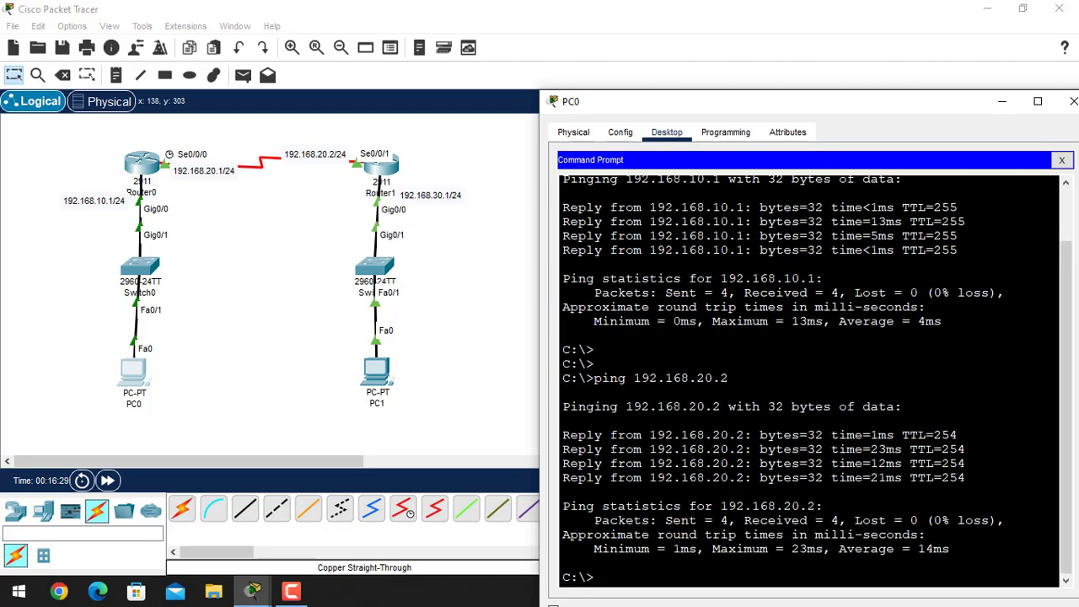
Ping PC1 at 192.168.30.2 twice from PC0, and close PC0's Command Prompt and window.
left_click_drag(848, 106, 858, 63)
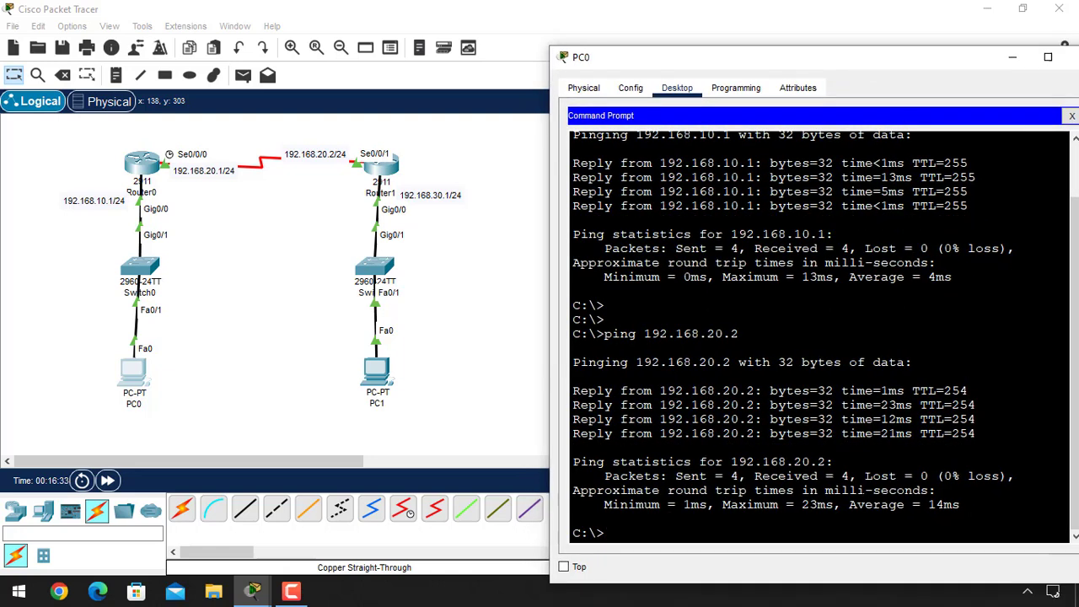
type("ping ")
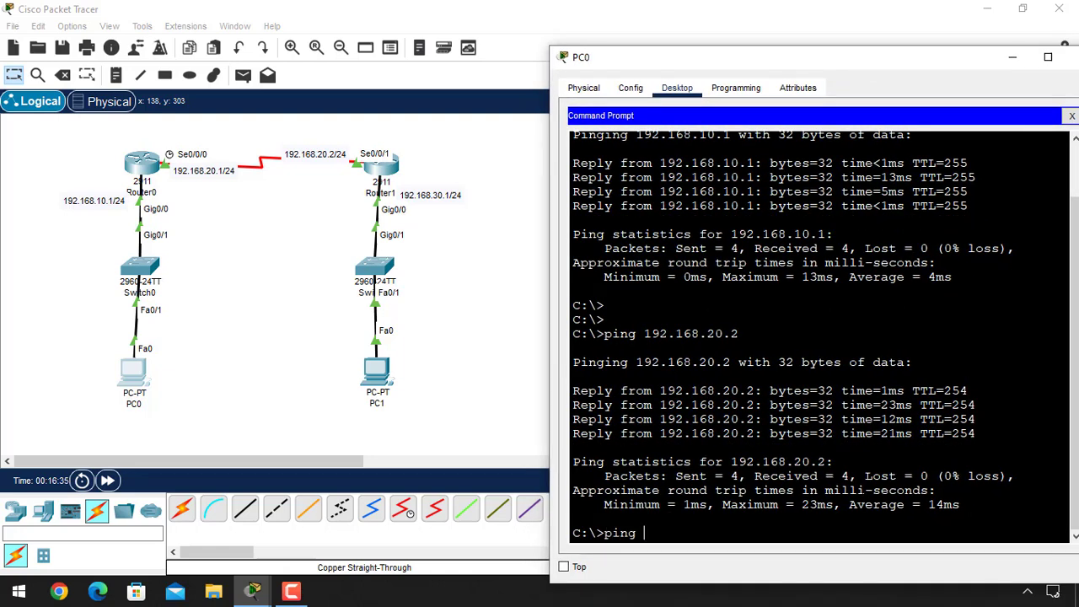
type("192.168.30.2")
key("Return")
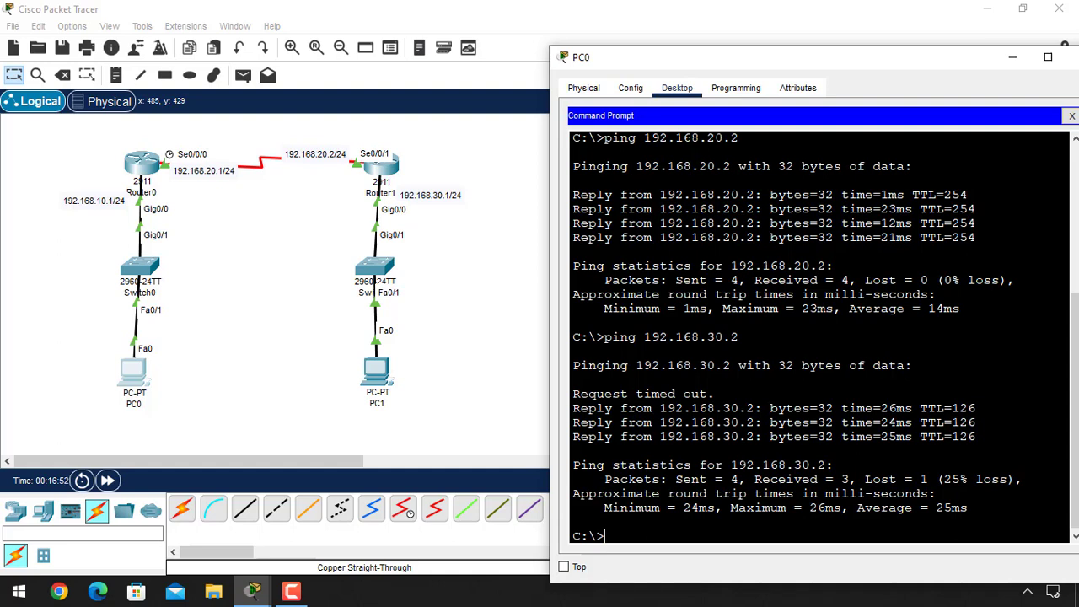
type("ping 192.168.30.2")
key("Return")
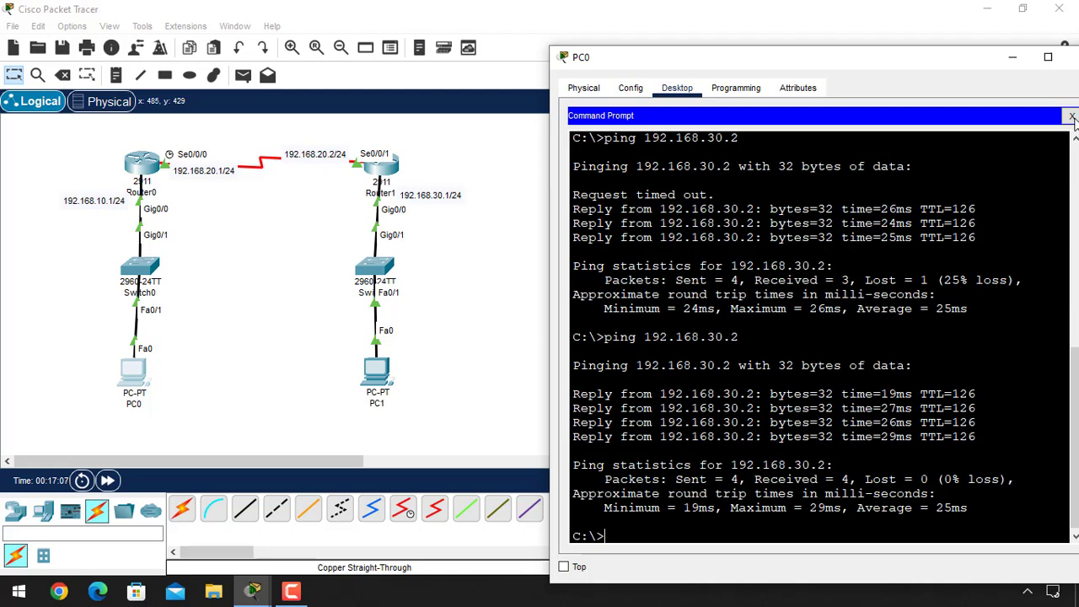
left_click(1071, 116)
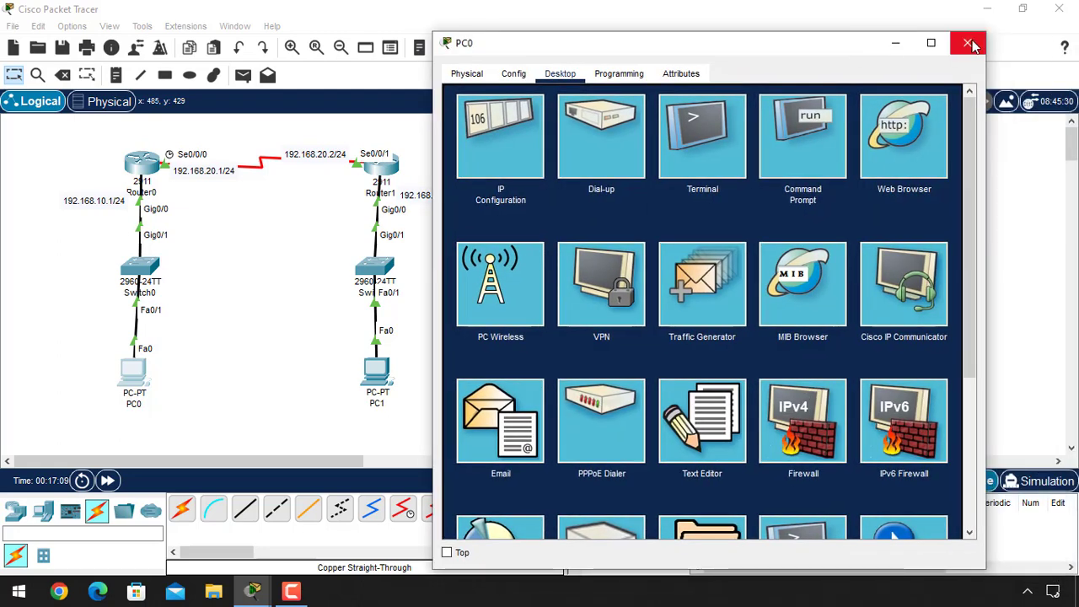
left_click(969, 43)
Open PC1's Command Prompt beside the topology and ping Router0's LAN gateway at 192.168.10.1.
left_click(369, 381)
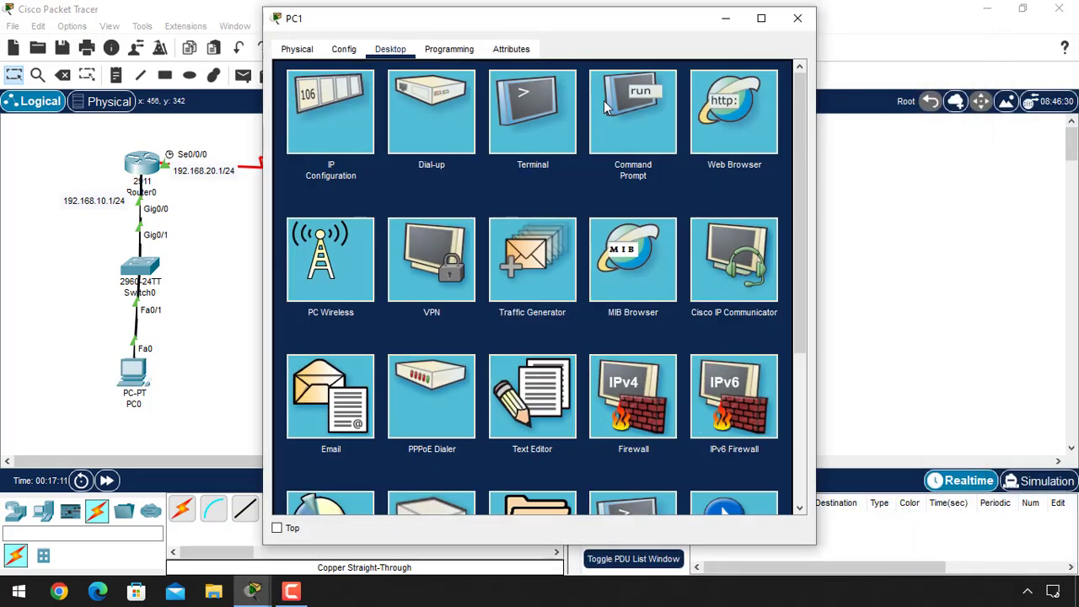
left_click(604, 107)
left_click_drag(494, 20, 850, 51)
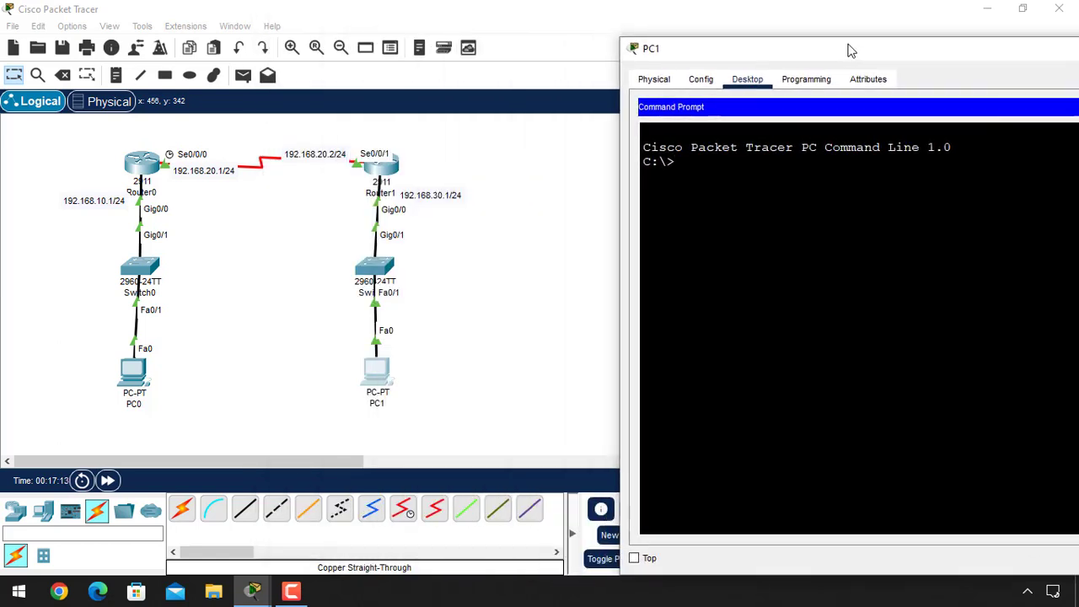
type("ping 192.168.10.1")
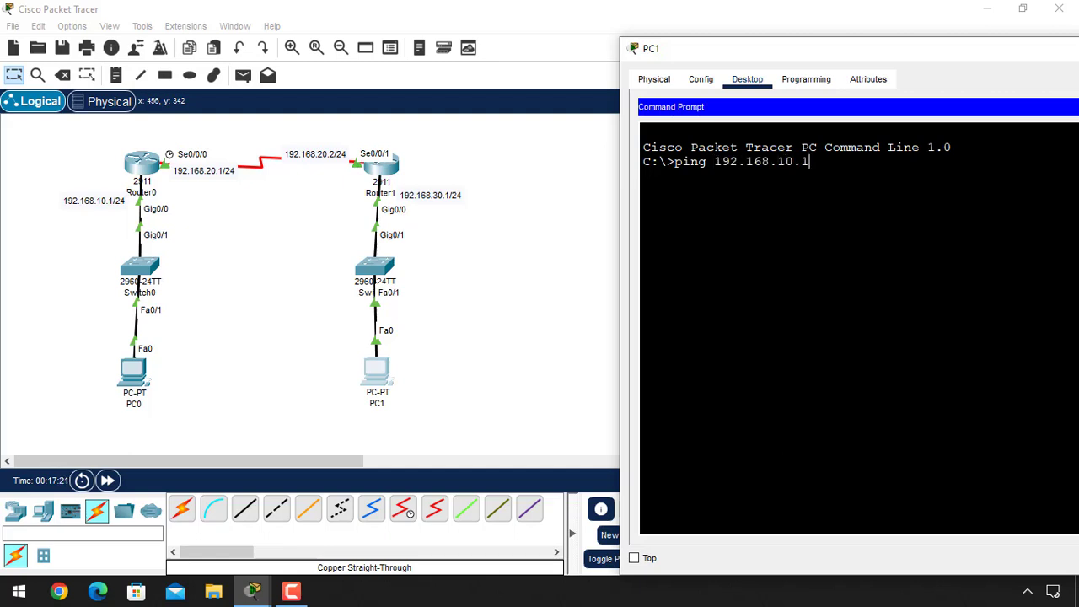
key("Return")
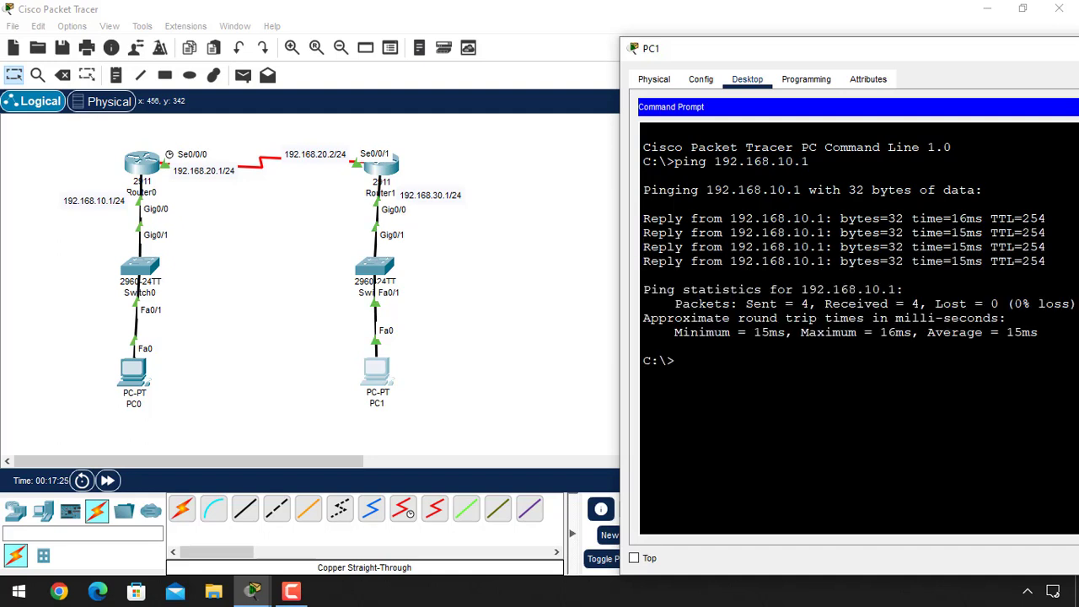
Ping PC0 at 192.168.10.2 from PC1 and close PC1's window.
key("Up")
key("BackSpace")
type("2.168.10.2")
key("Return")
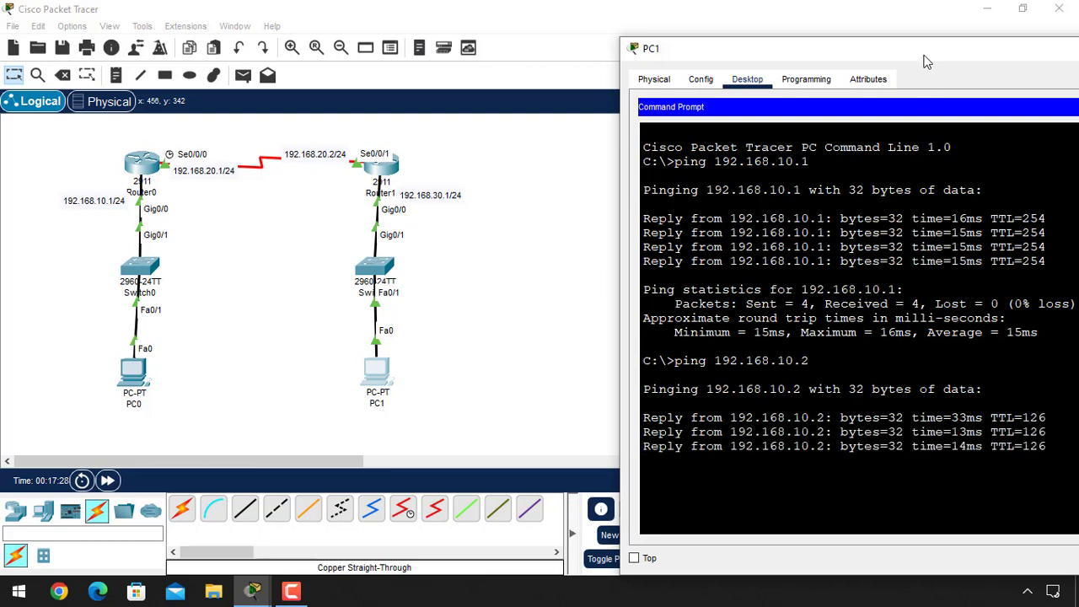
left_click_drag(923, 61, 661, 61)
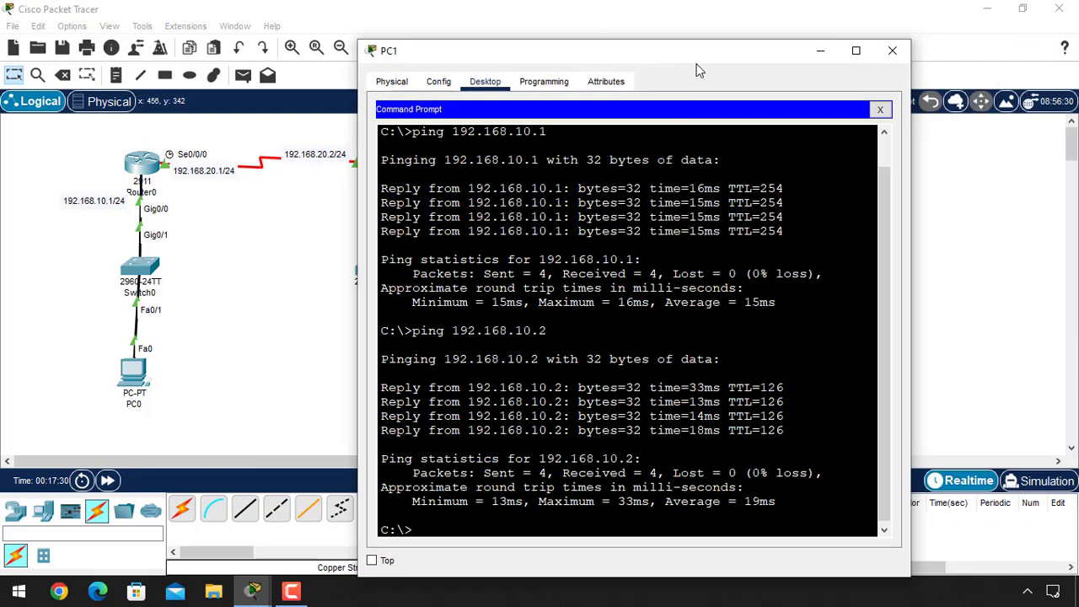
left_click(901, 49)
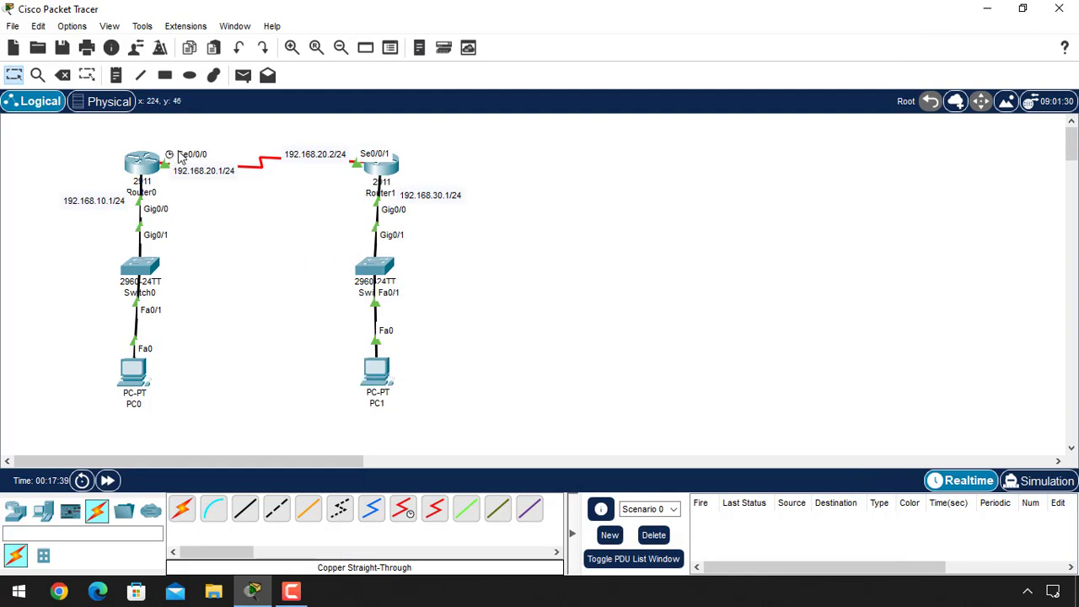
Open Router0's command line and enter privileged EXEC mode with enable.
left_click(144, 162)
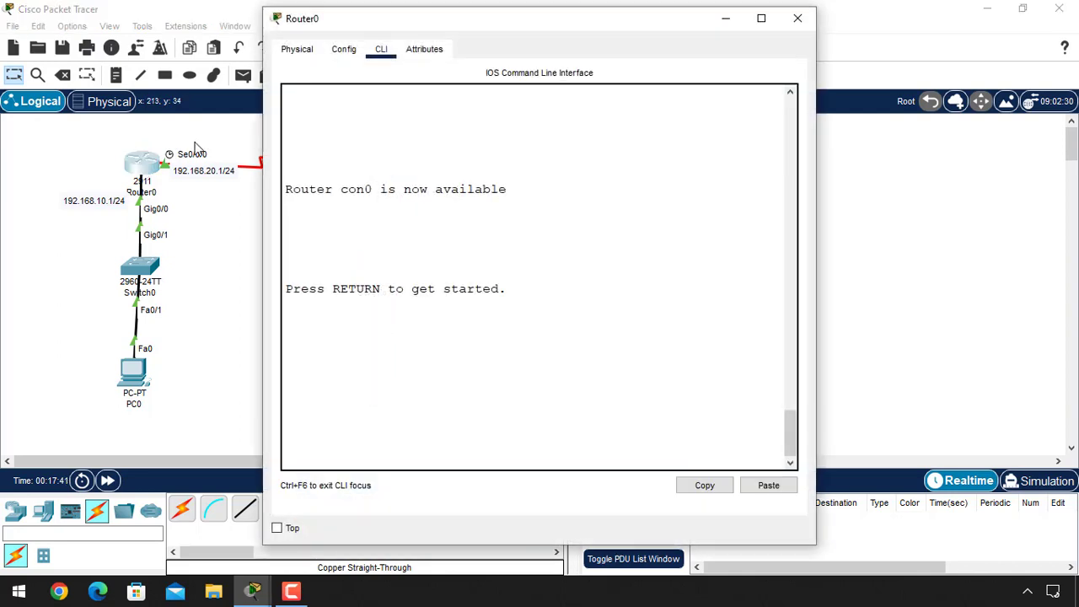
key("Return")
key("Return")
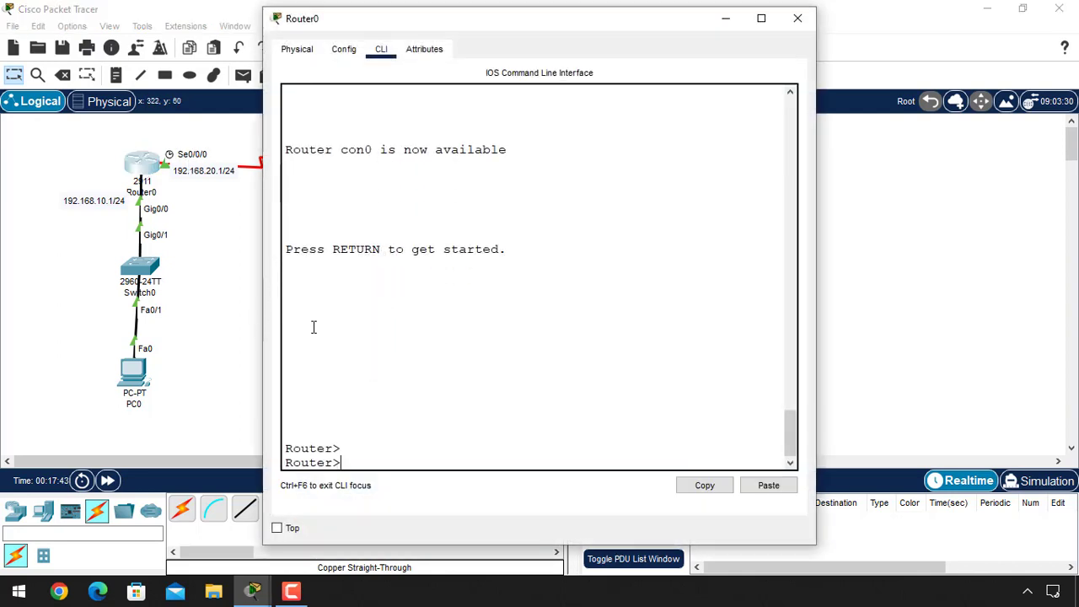
type("enable")
key("Return")
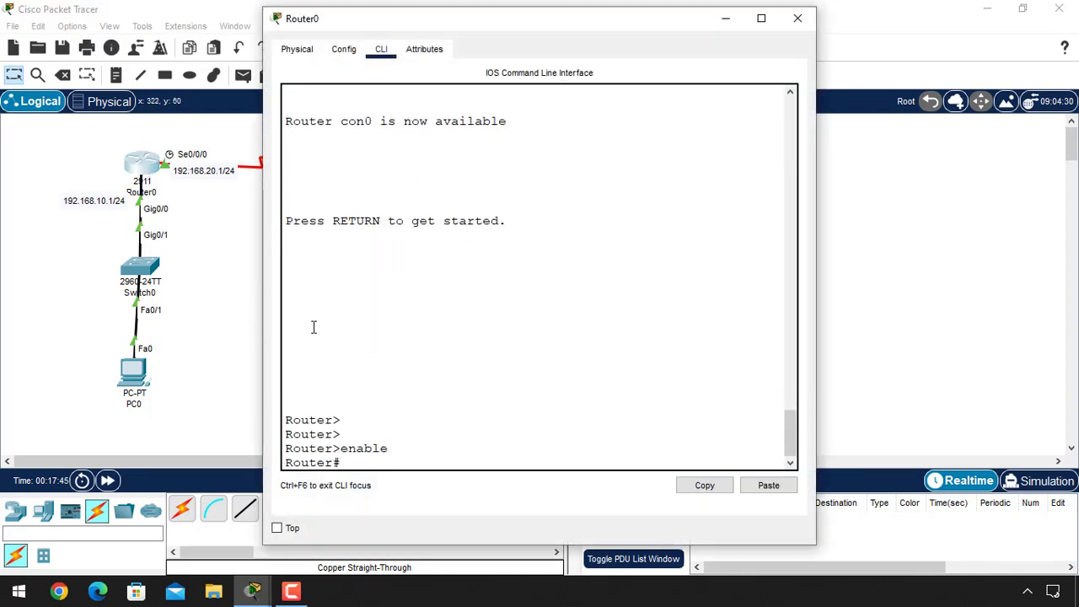
Run show controller serial 0/0/0 on Router0, examine the cable type and clock rate line, and close the router's window.
type("show controller serial")
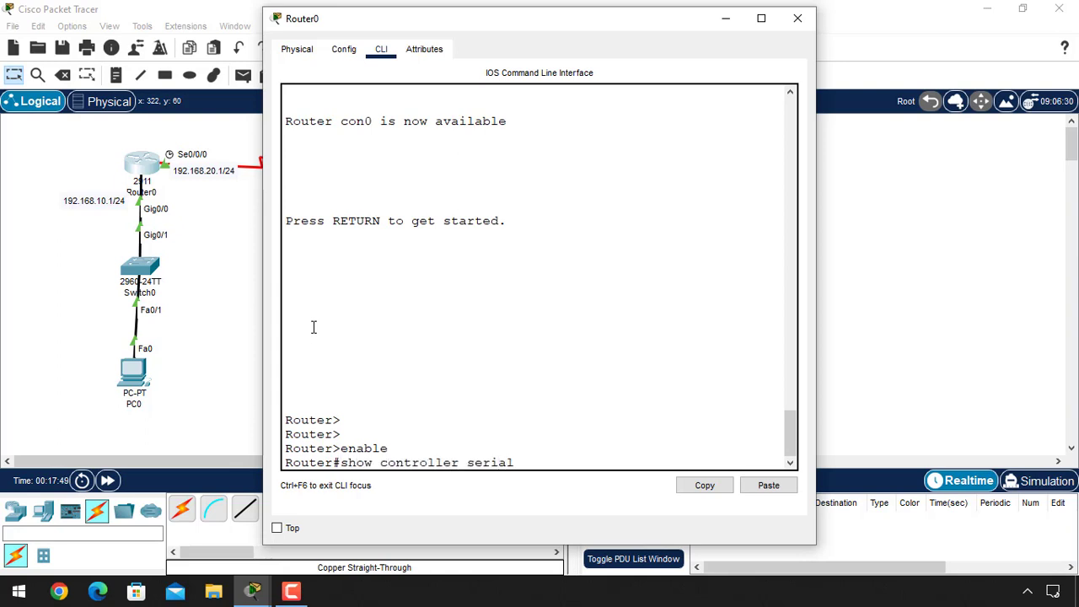
type(" 0/0/0")
key("Return")
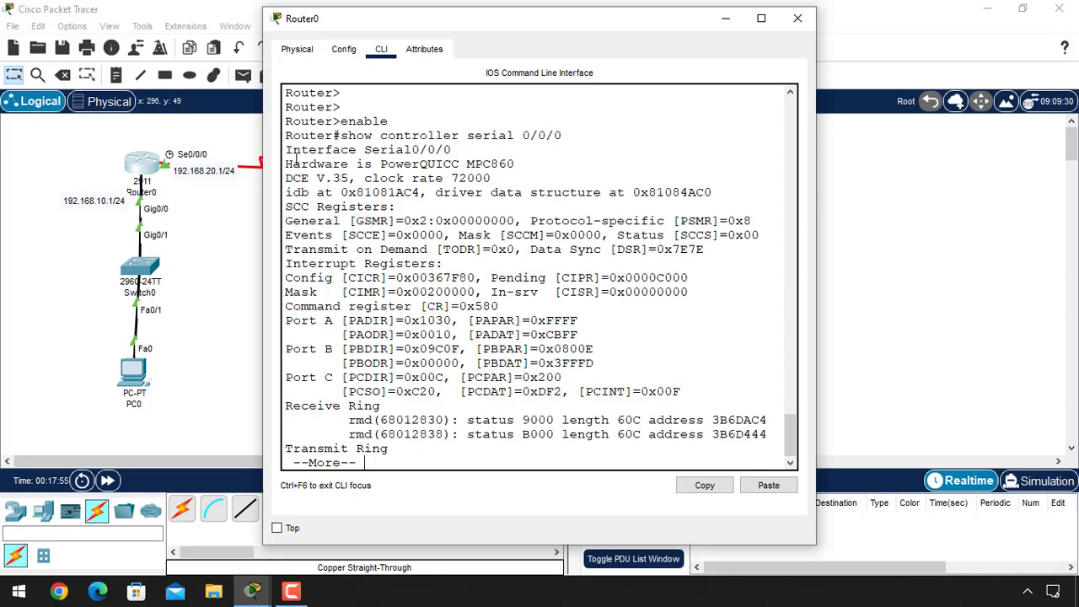
left_click_drag(285, 178, 501, 174)
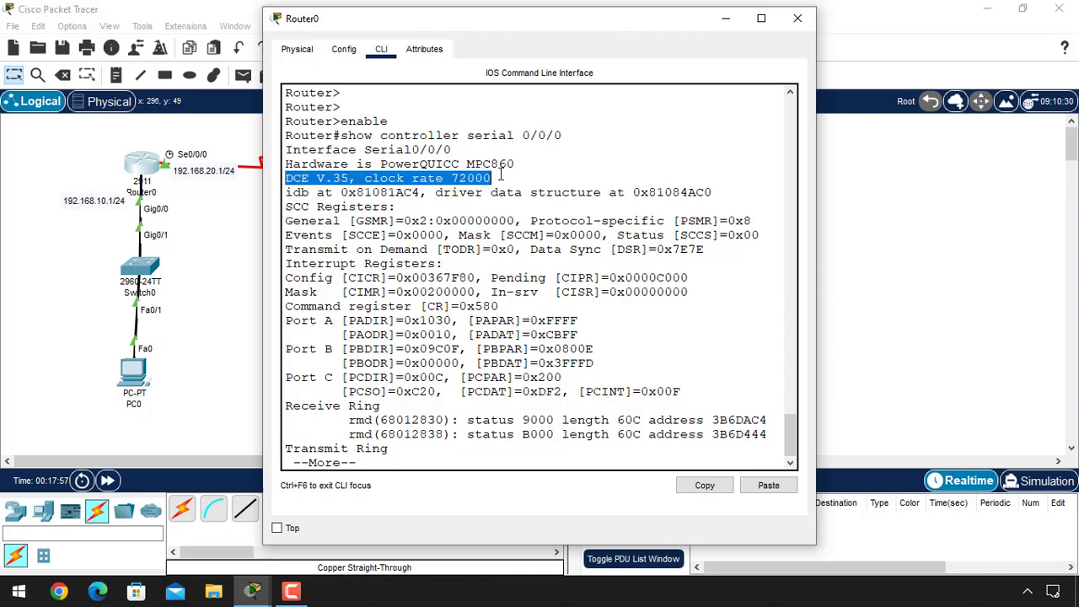
left_click(511, 173)
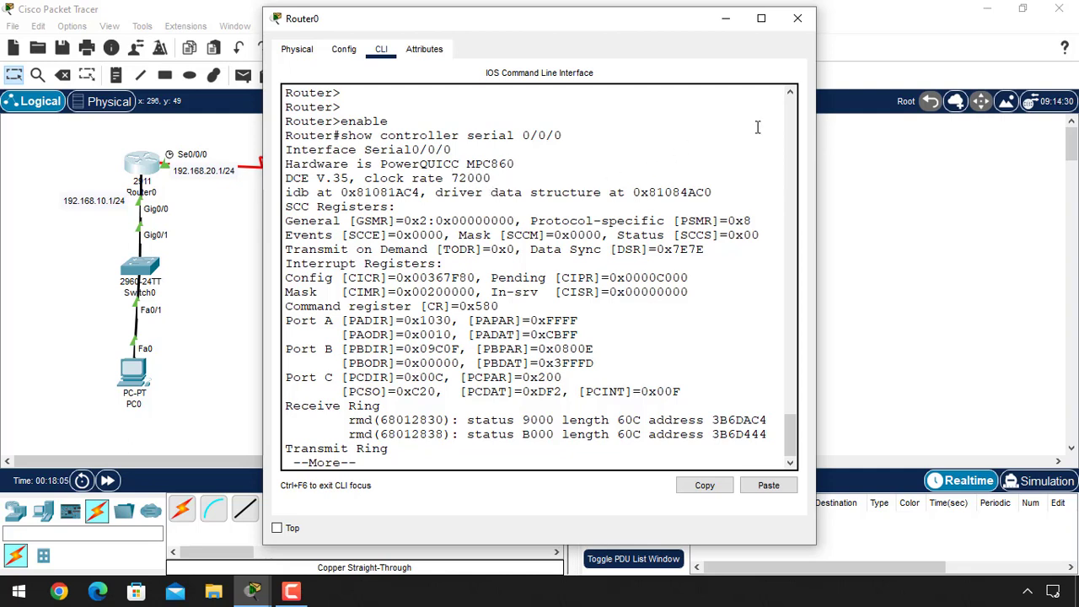
left_click(801, 23)
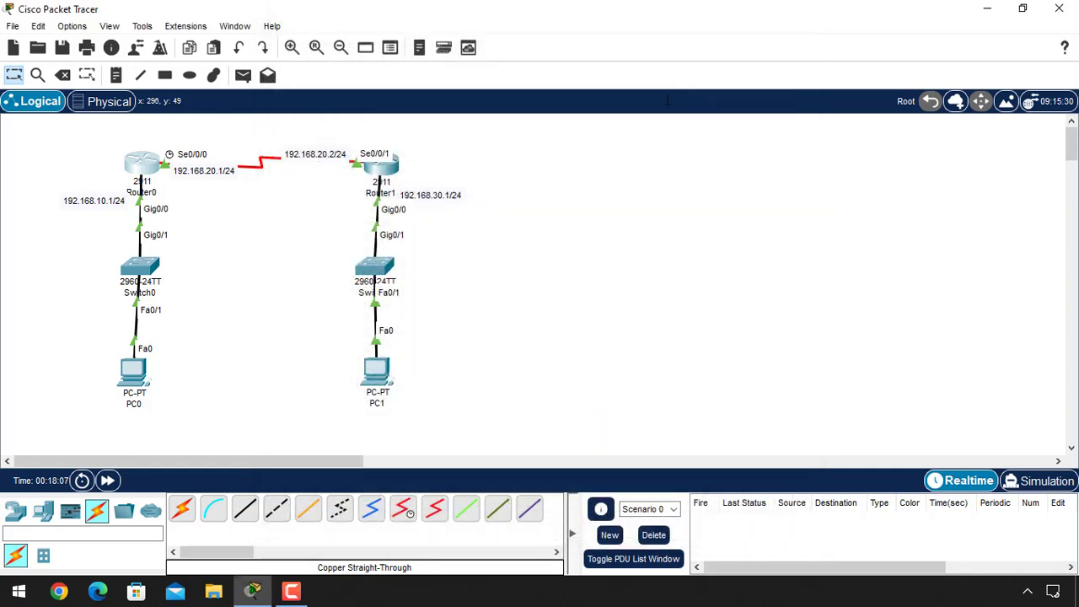
Open Router1's command line and enter privileged EXEC mode.
left_click(373, 164)
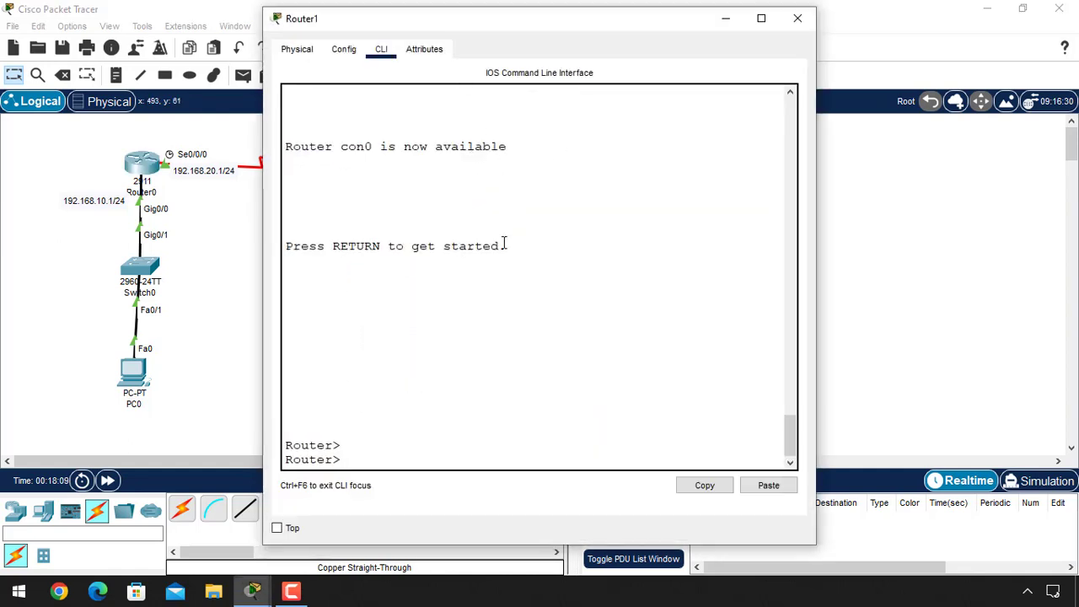
left_click(506, 229)
key("Return")
key("Return")
type("ena")
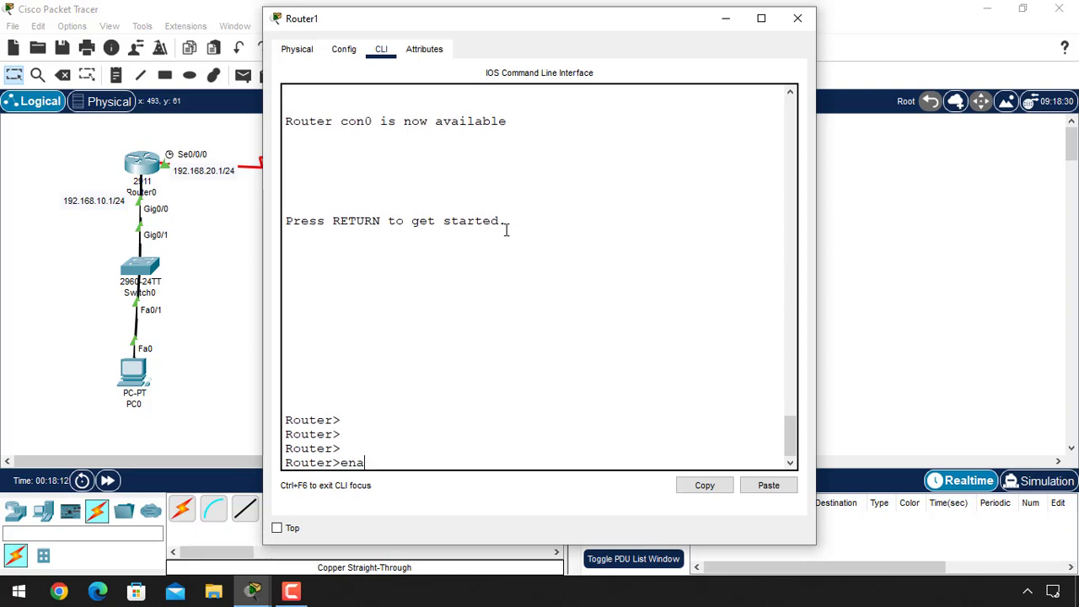
type("bl")
key("Return")
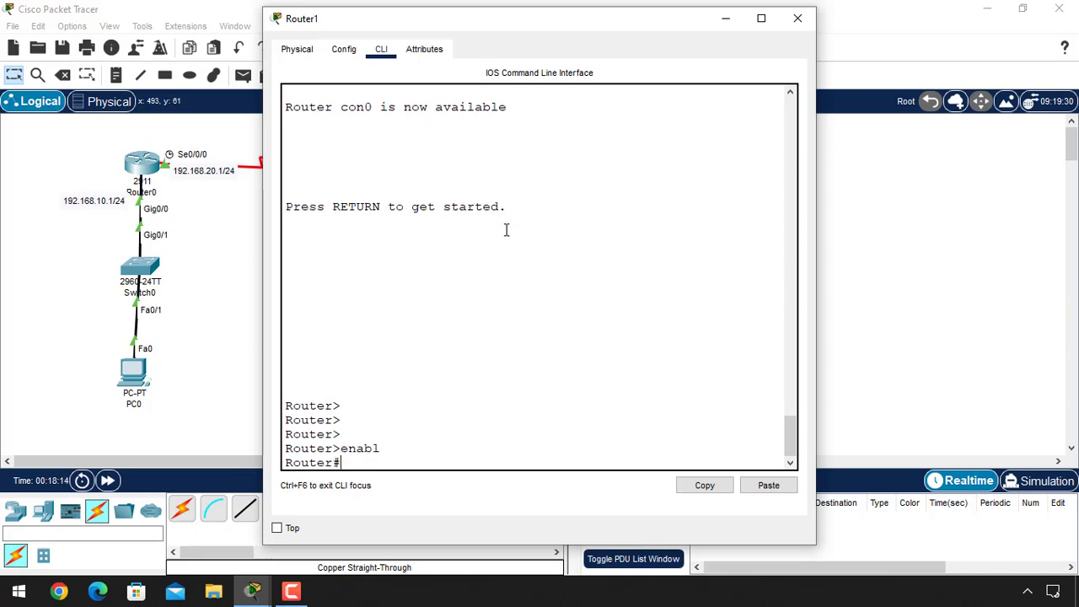
Run show controllers serial 0/0/1 on Router1, examine the cable type and clock line, and close the router's window.
type("conf")
key("BackSpace")
key("BackSpace")
key("BackSpace")
type("show controller")
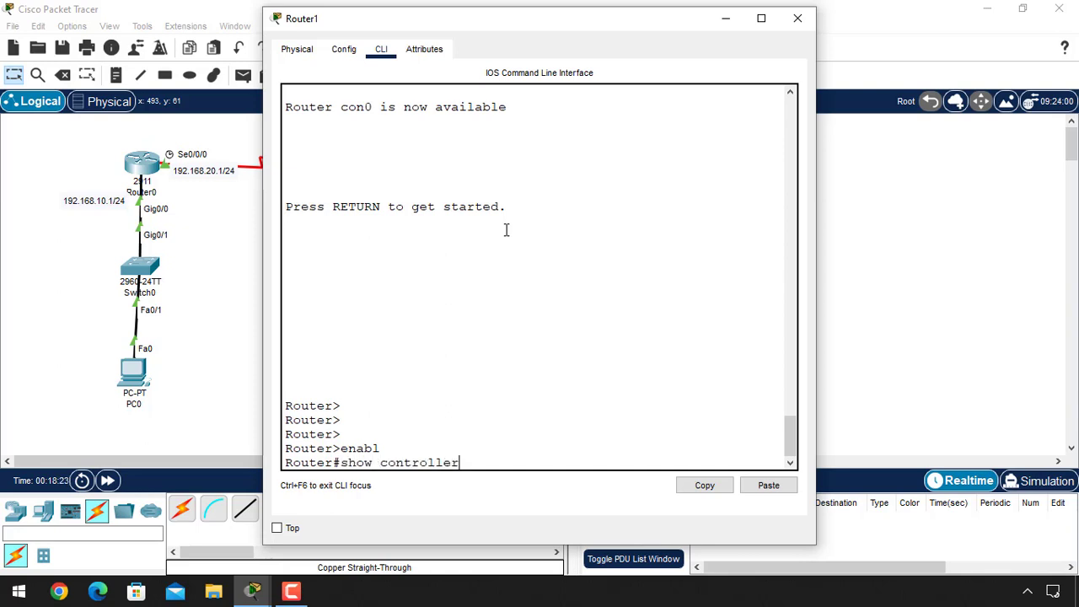
type("s serial 0/0/1")
key("Return")
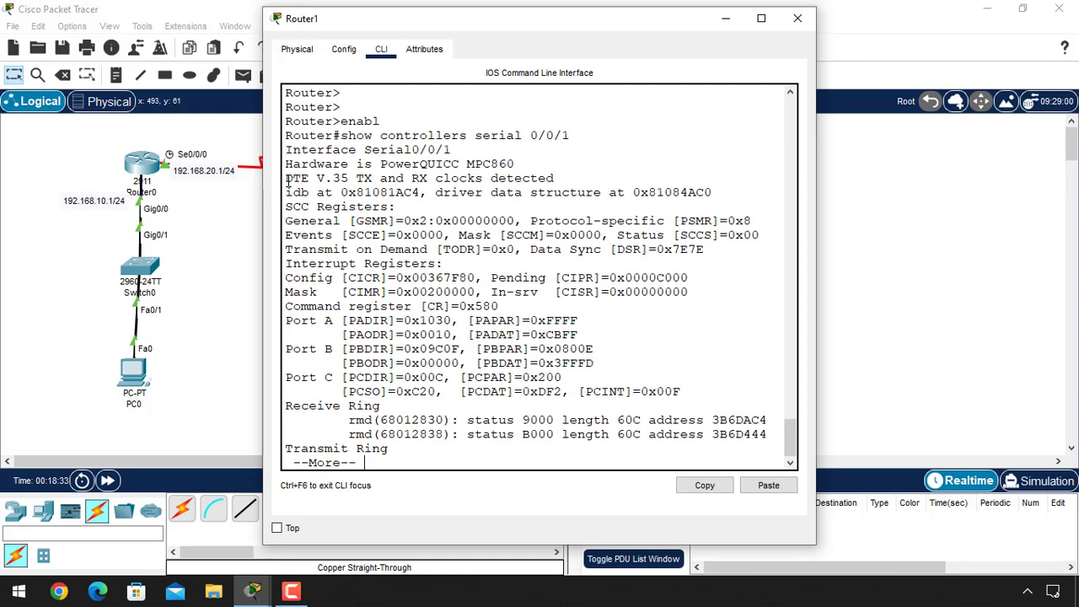
left_click_drag(286, 180, 577, 176)
left_click(358, 175)
left_click(797, 17)
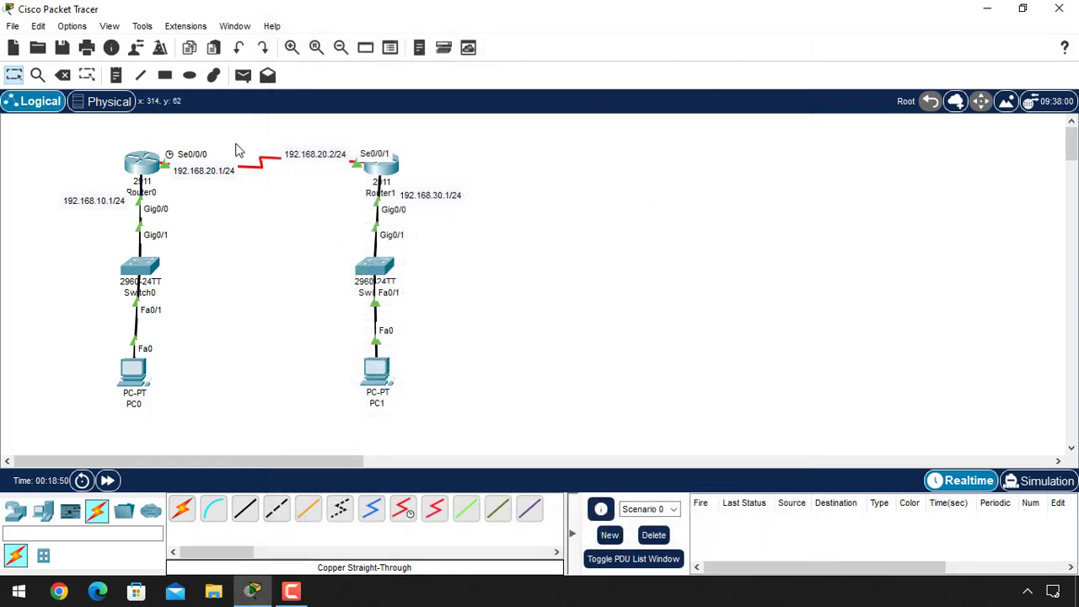
Send a simple PDU from PC0 to PC1.
left_click(242, 75)
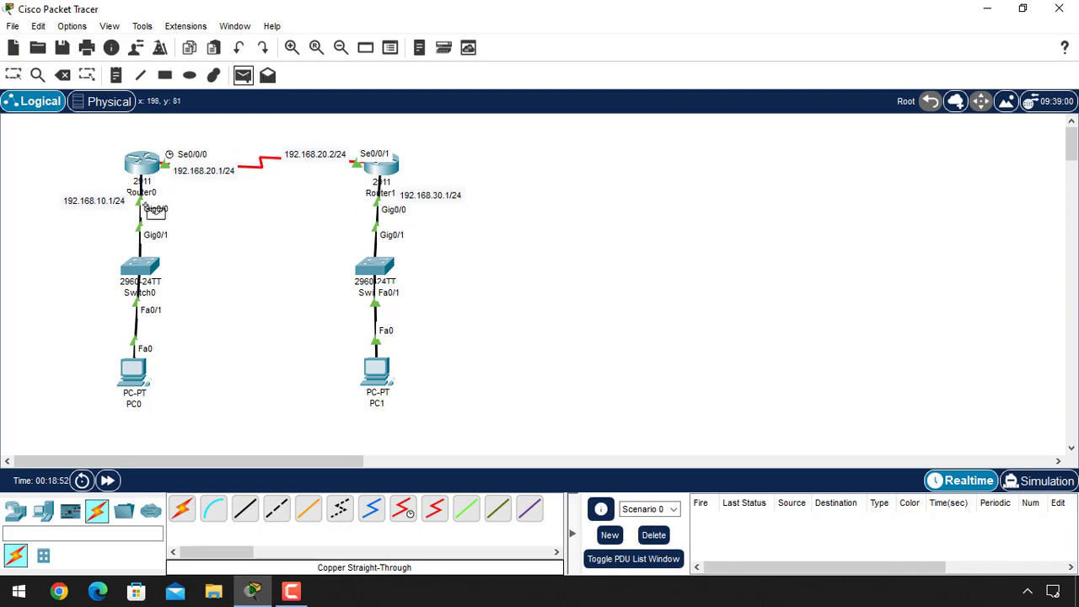
left_click(135, 378)
left_click(376, 372)
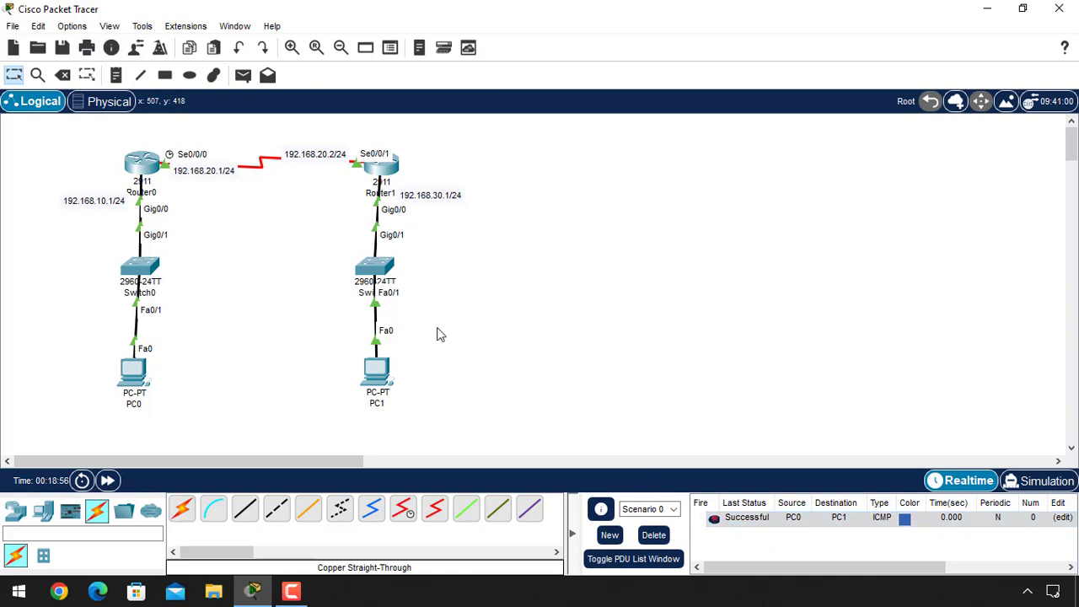
Send a simple PDU from PC1 back to PC0.
left_click(243, 75)
left_click(381, 374)
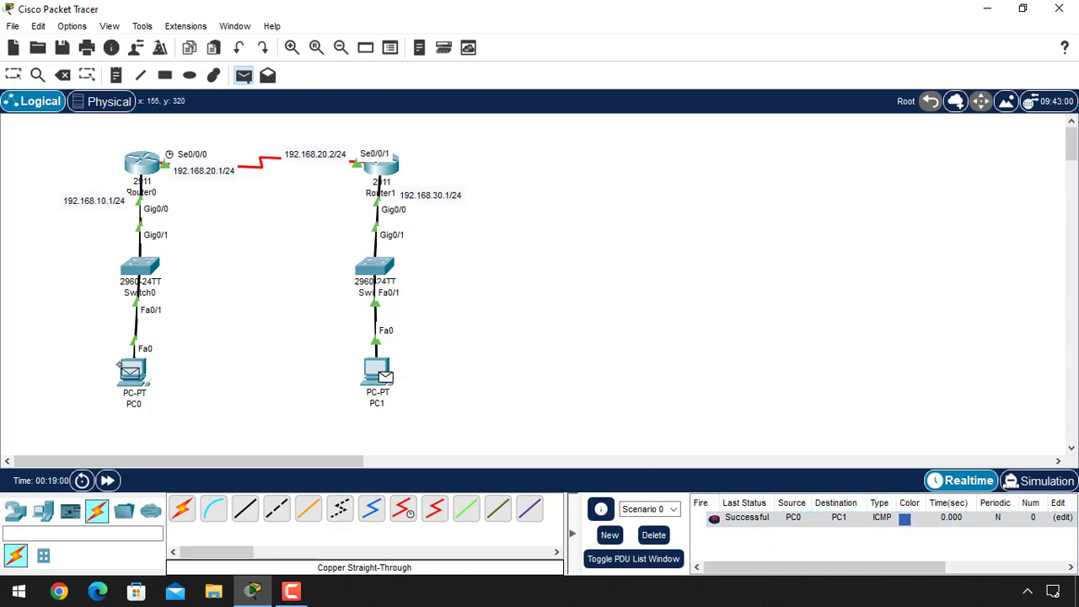
left_click(129, 369)
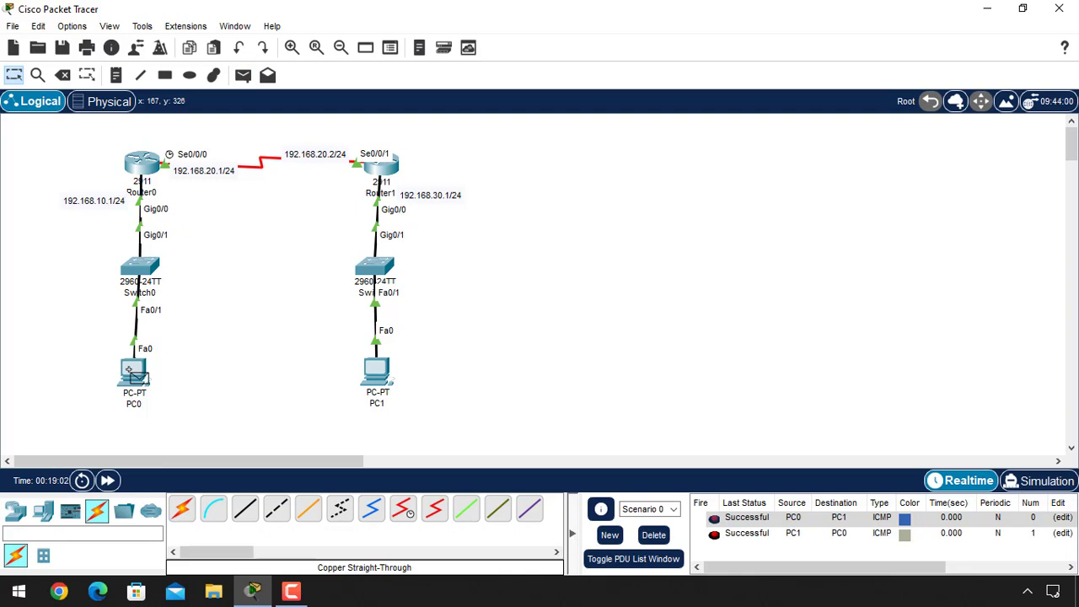